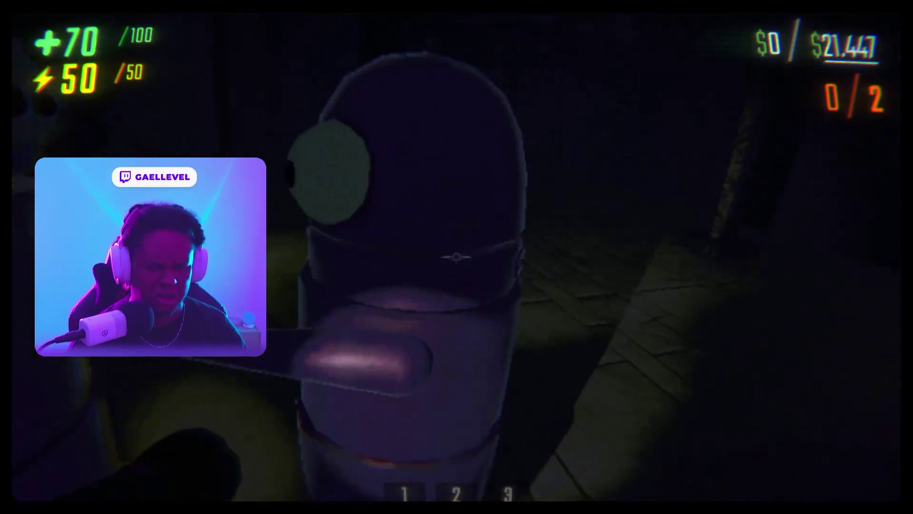
# Skip the REPO VOD ahead to the Blender robot modelling and switch to the Imgur robot album.
pyautogui.hotkey('shift', 'w')
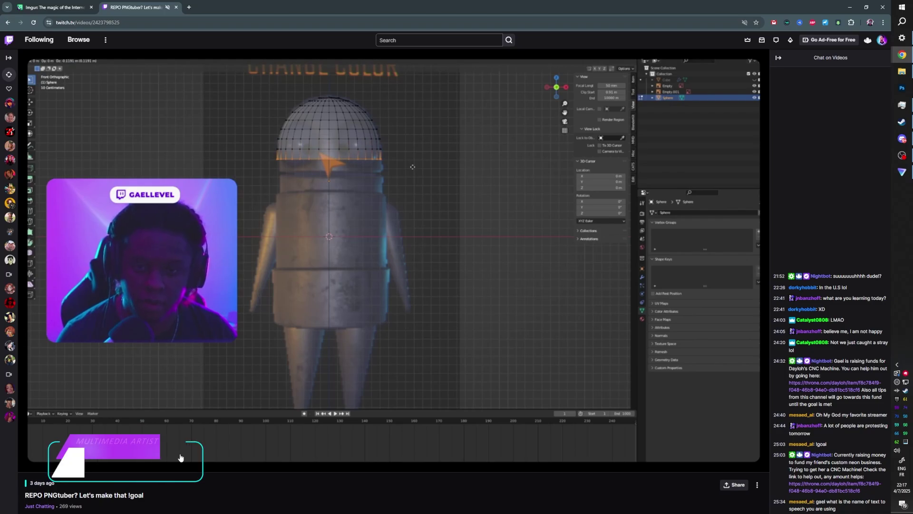
pyautogui.click(237, 453)
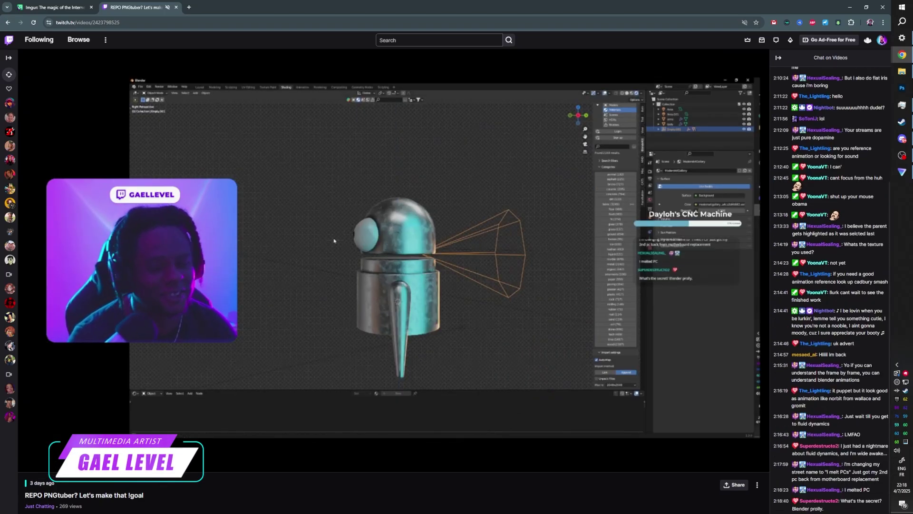
pyautogui.hotkey('ctrl', '1')
pyautogui.scroll(-2, 22, 333)
pyautogui.scroll(1, 21, 371)
# Scroll through the purple and teal robot renders in the Imgur album.
pyautogui.scroll(-6, 21, 379)
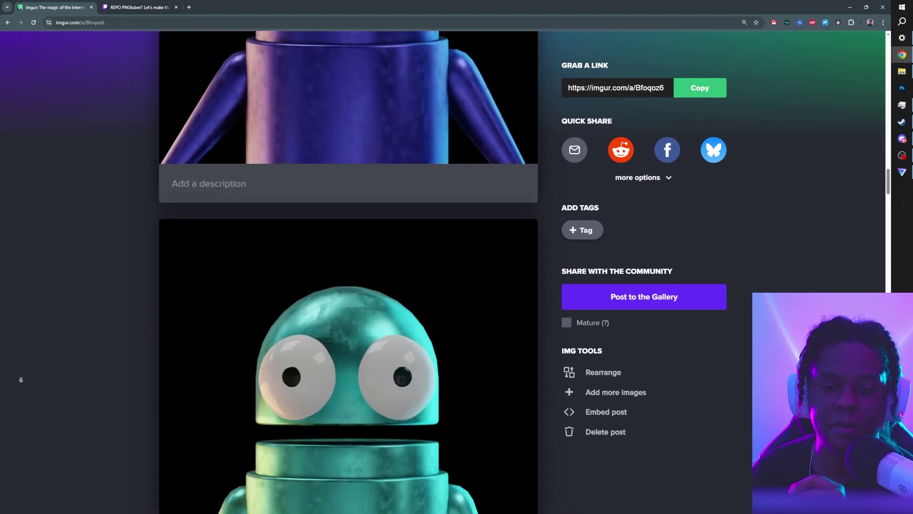
pyautogui.scroll(-10, 21, 379)
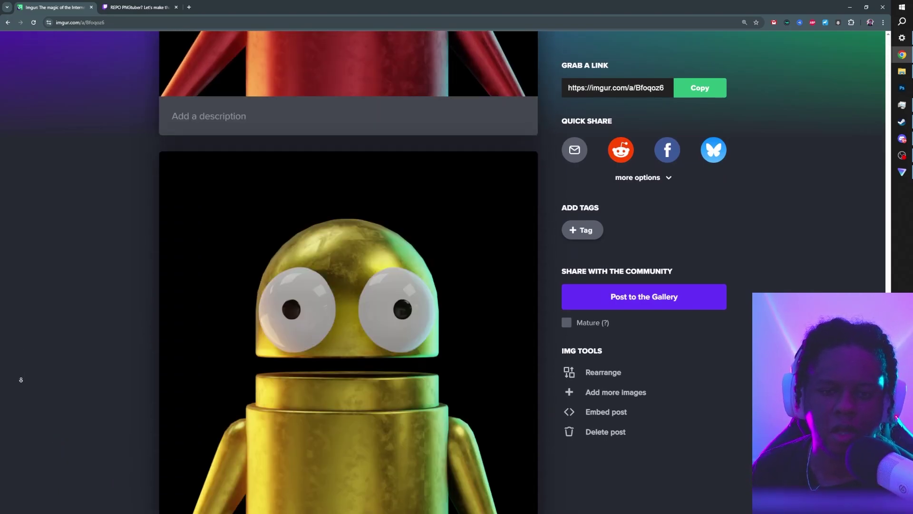
pyautogui.scroll(-5, 20, 380)
pyautogui.scroll(5, 20, 300)
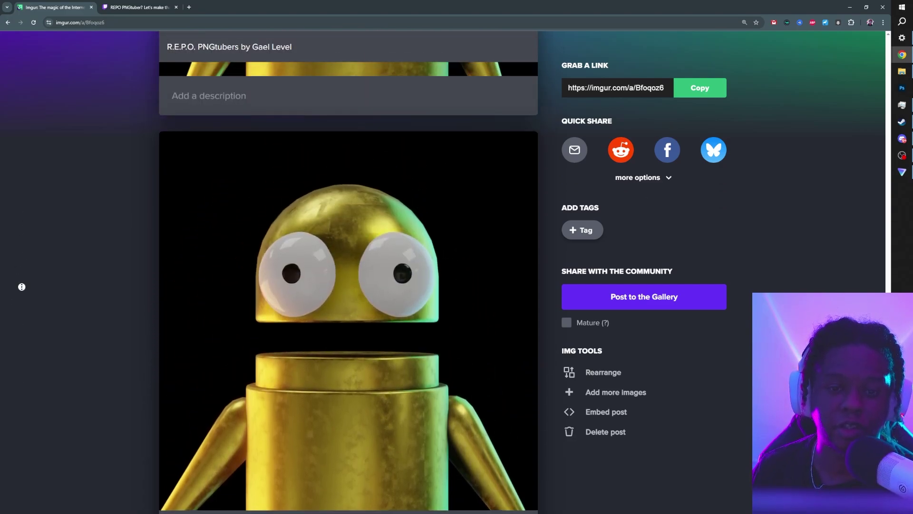
pyautogui.scroll(-2, 21, 307)
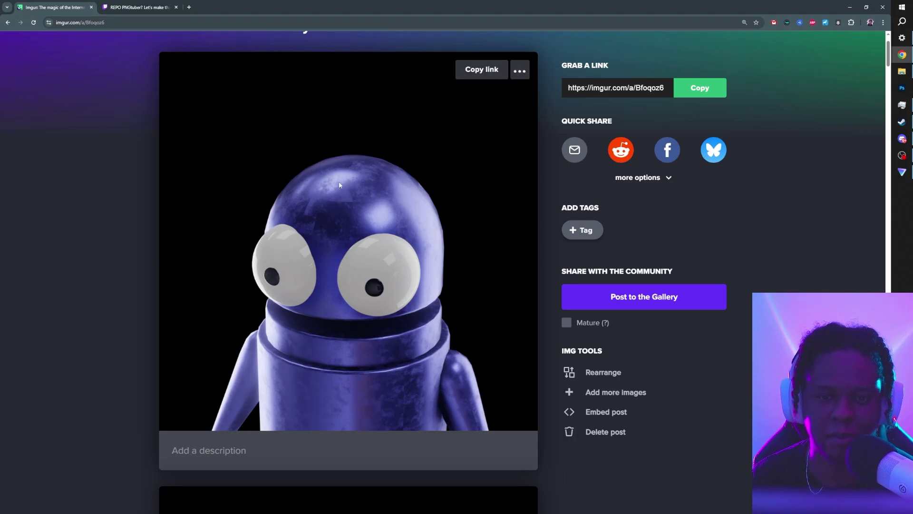
pyautogui.scroll(-6, 353, 206)
# Start saving the purple robot image with Save image as, then cancel and keep browsing.
pyautogui.rightClick(310, 198)
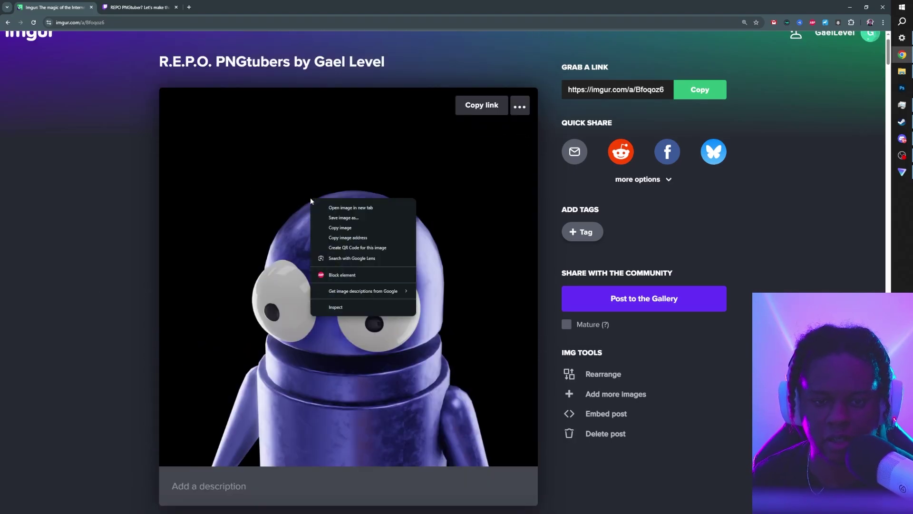
pyautogui.click(333, 217)
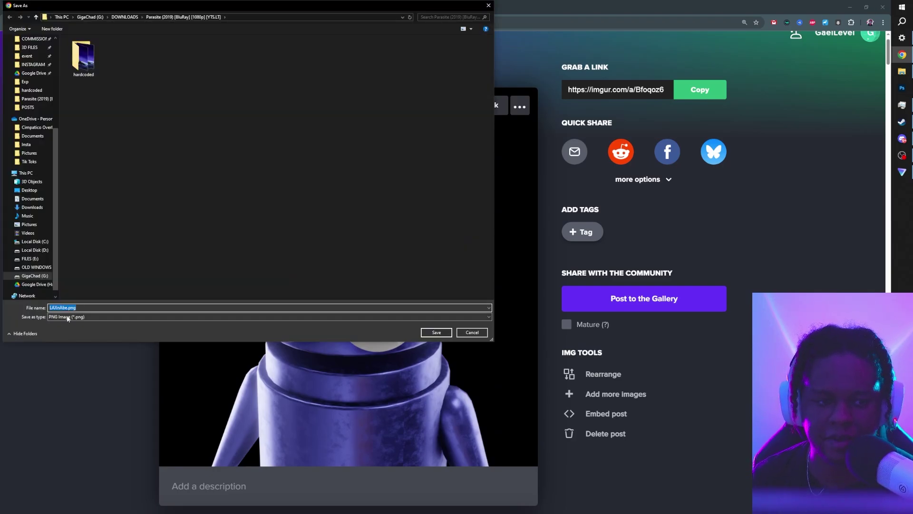
pyautogui.click(472, 333)
pyautogui.scroll(-5, 127, 313)
pyautogui.scroll(5, 127, 312)
pyautogui.moveTo(259, 299)
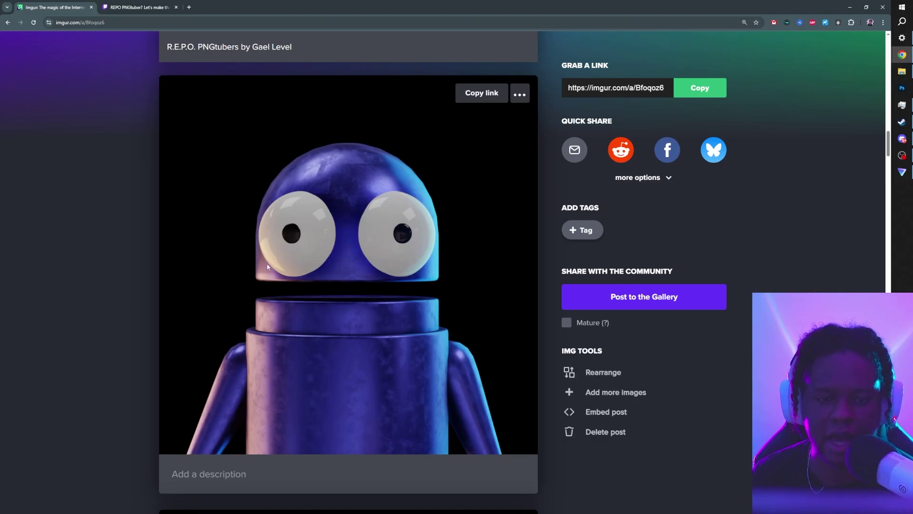
pyautogui.scroll(-6, 162, 349)
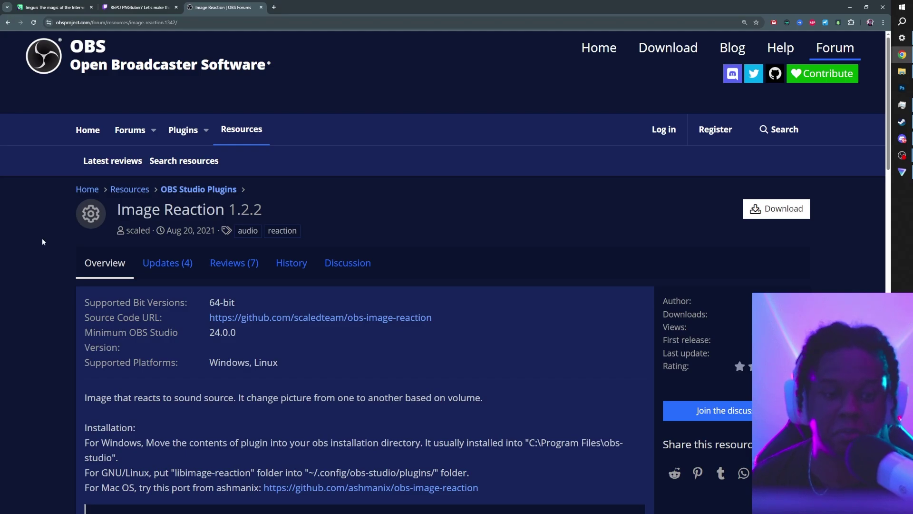
# Download obs-image-reaction-windows64.zip from the plugin's file list, then close the list.
pyautogui.scroll(-1, 42, 238)
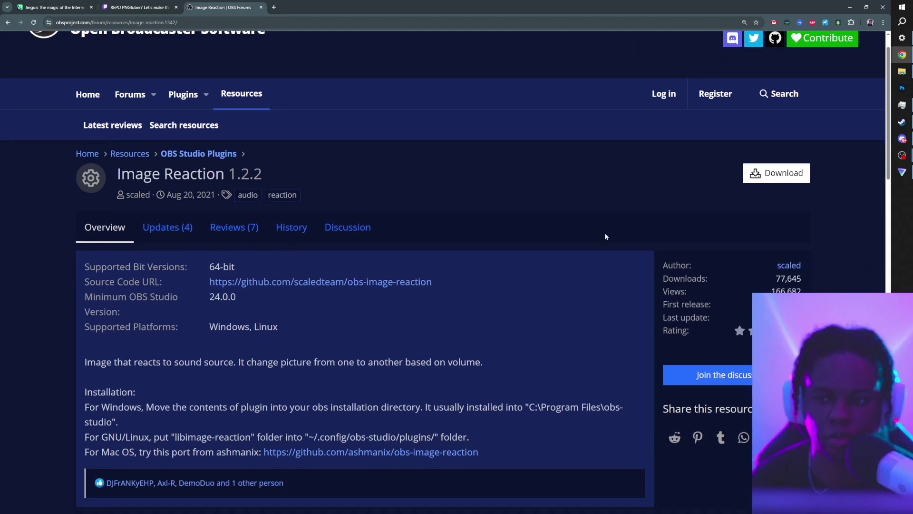
pyautogui.click(791, 174)
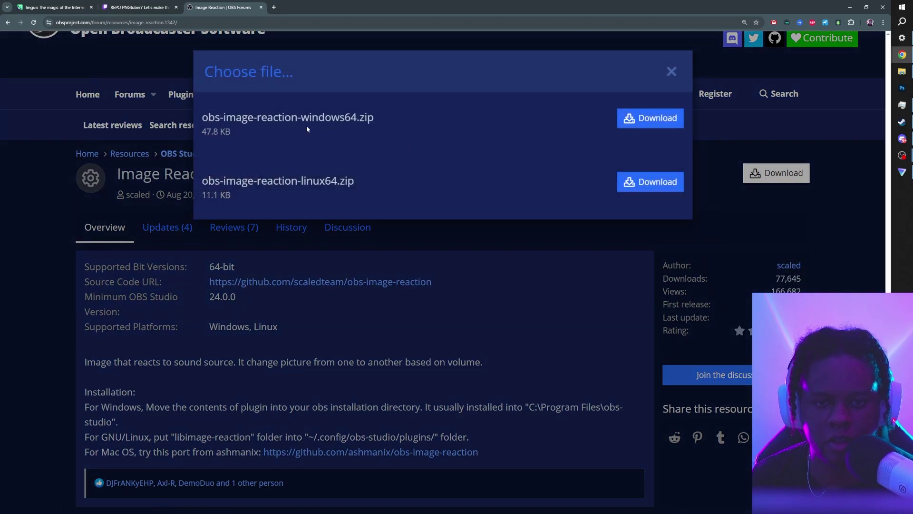
pyautogui.click(678, 123)
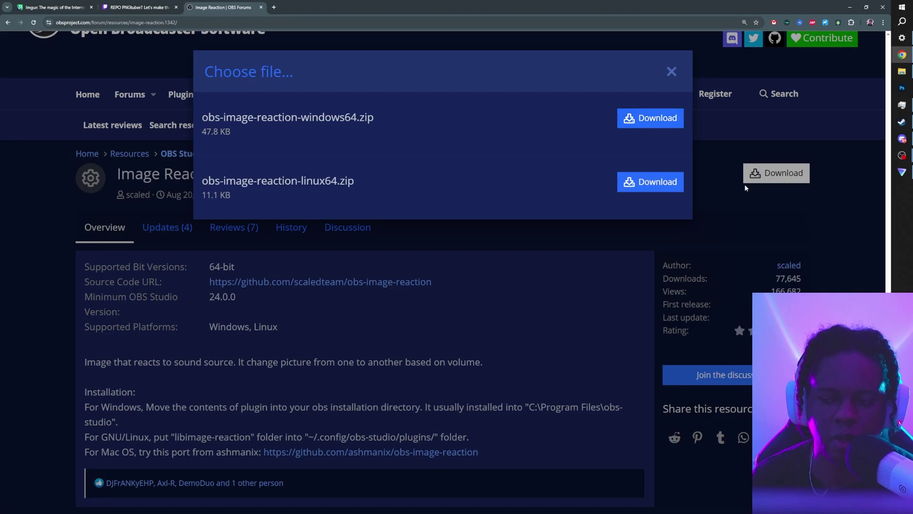
pyautogui.click(853, 178)
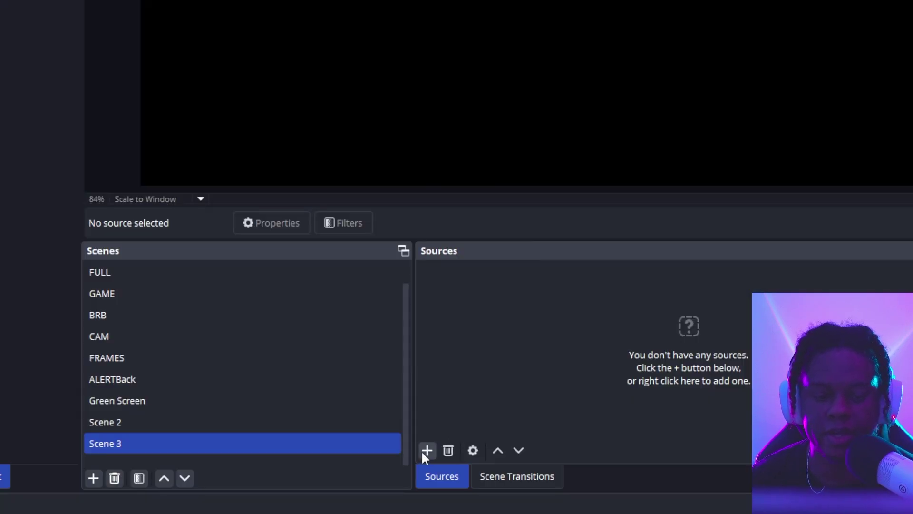
# Add an Image Reaction source named 'repo png' to Scene 3.
pyautogui.click(427, 450)
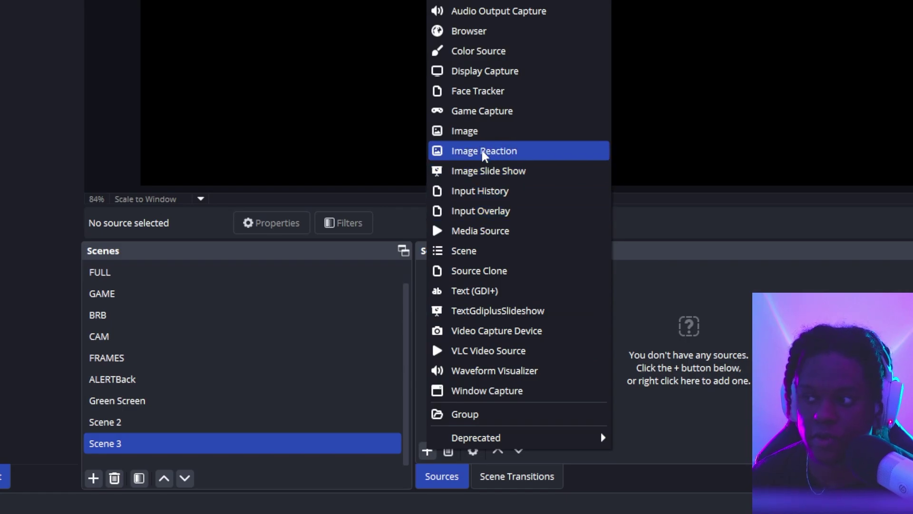
pyautogui.click(498, 154)
pyautogui.write('repo png')
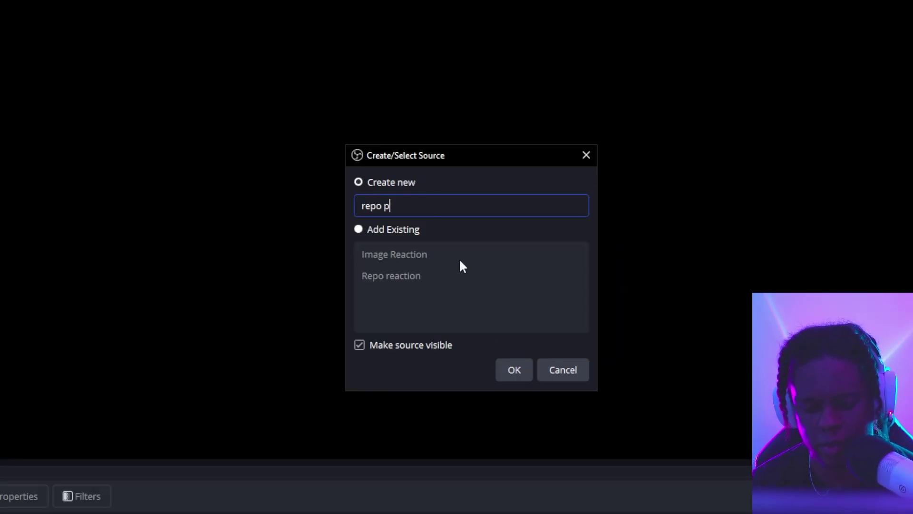
pyautogui.press('Return')
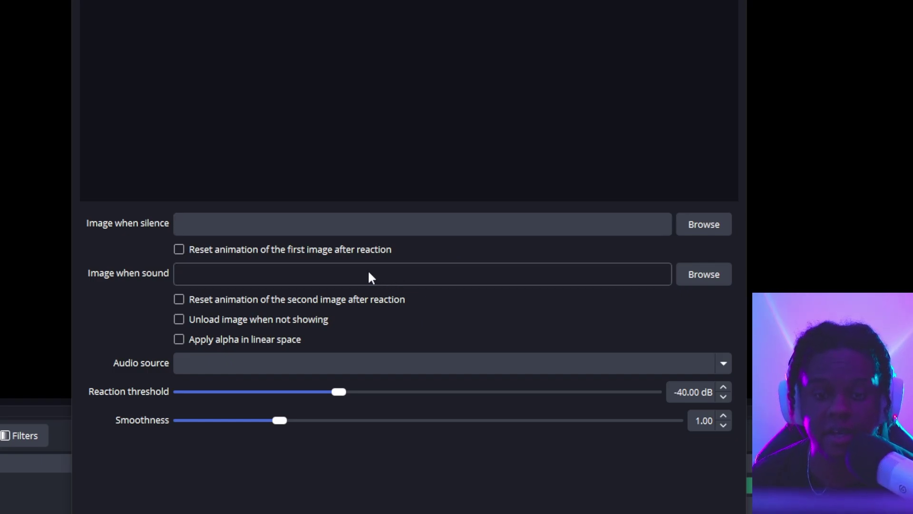
# Set purple_1.png as the silence image and purple_2.png as the sound image.
pyautogui.click(679, 223)
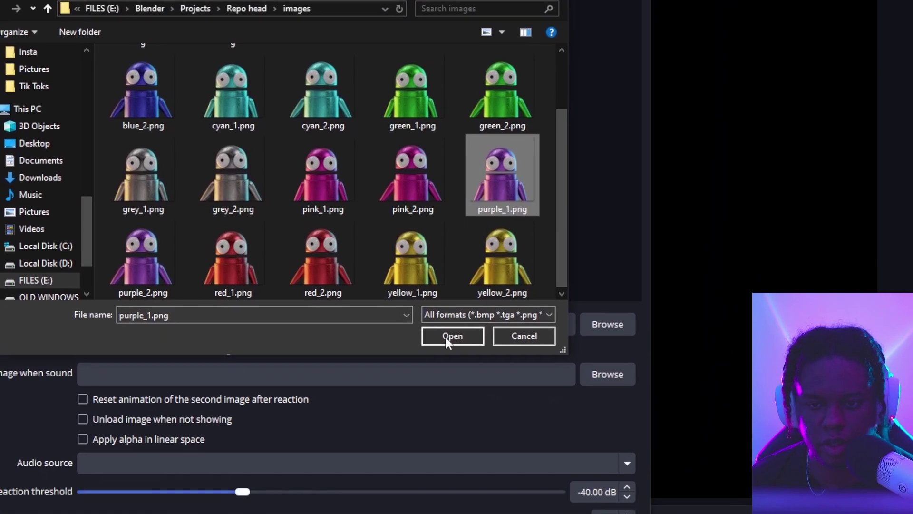
pyautogui.click(457, 334)
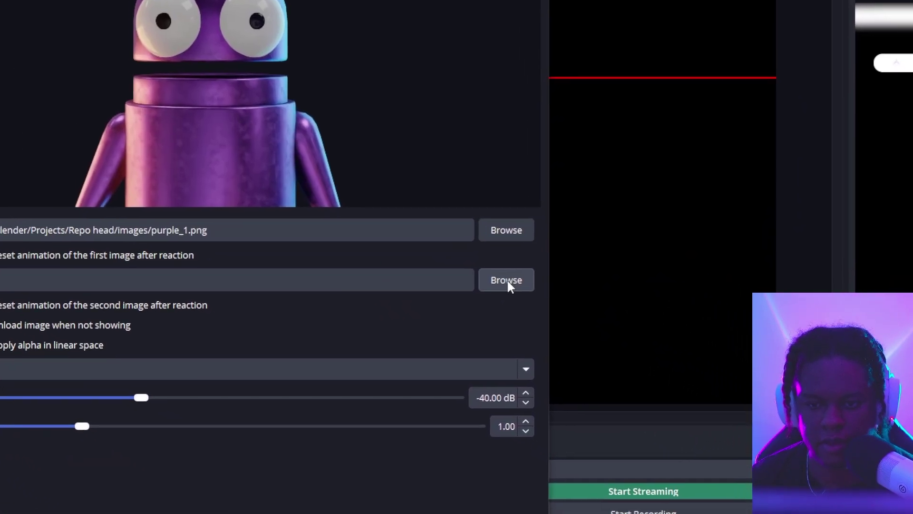
pyautogui.click(547, 299)
pyautogui.scroll(-2, 309, 167)
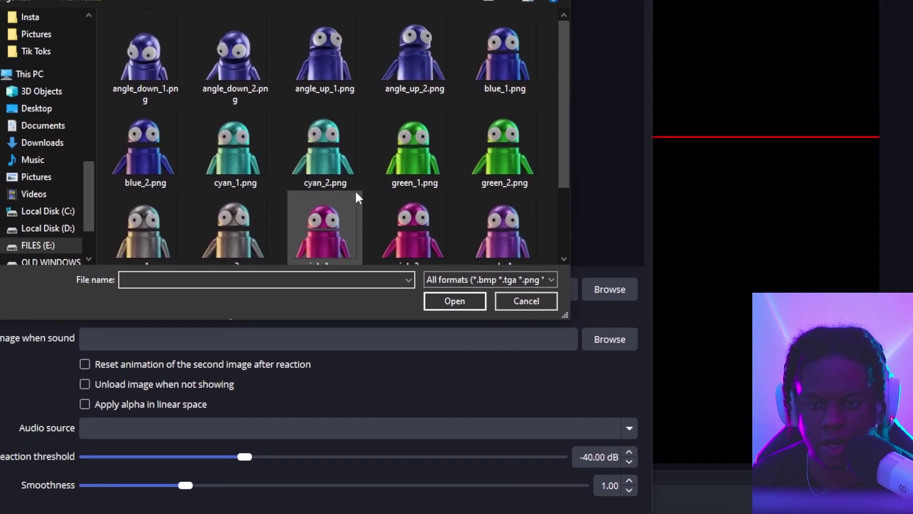
pyautogui.click(193, 252)
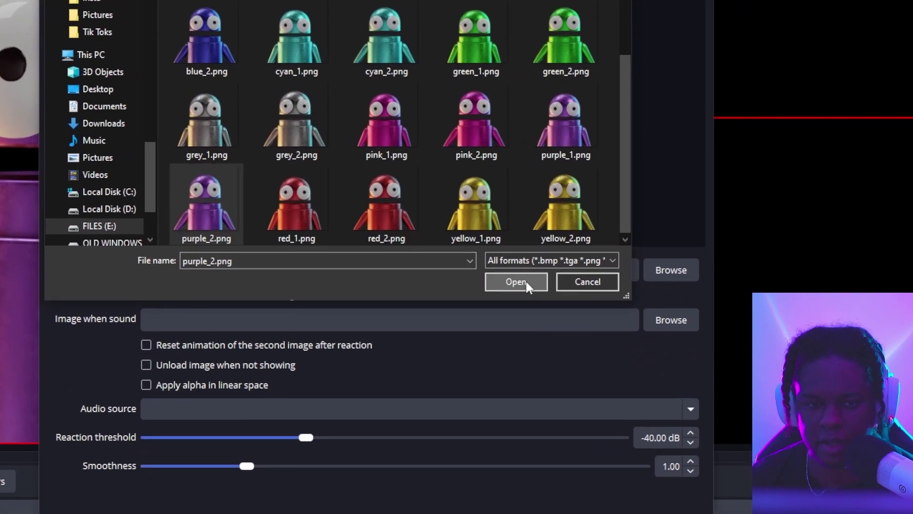
pyautogui.click(503, 332)
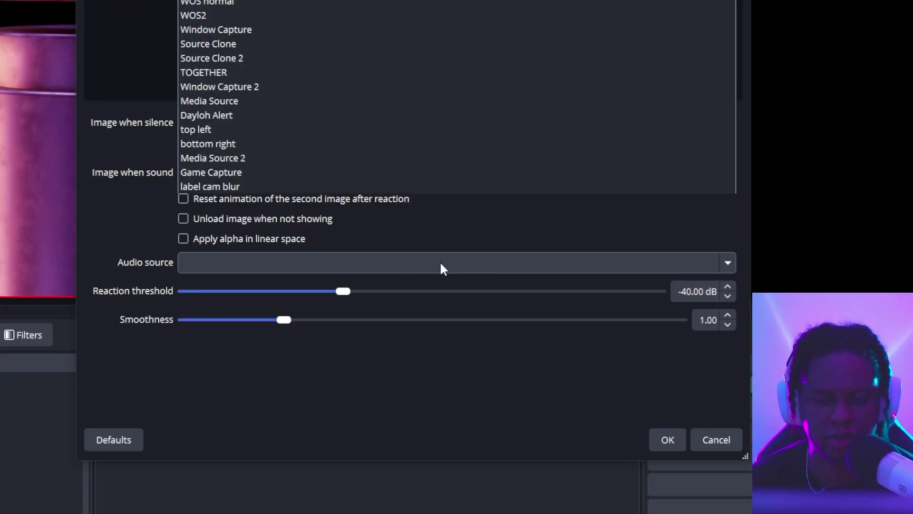
# Drive the reaction from Mic/Aux audio and raise Smoothness to 1.20.
pyautogui.click(440, 264)
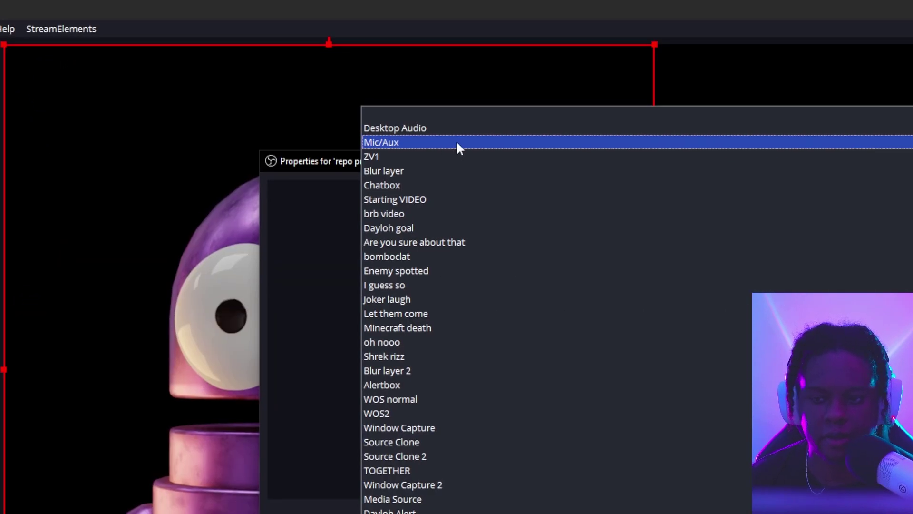
pyautogui.click(455, 142)
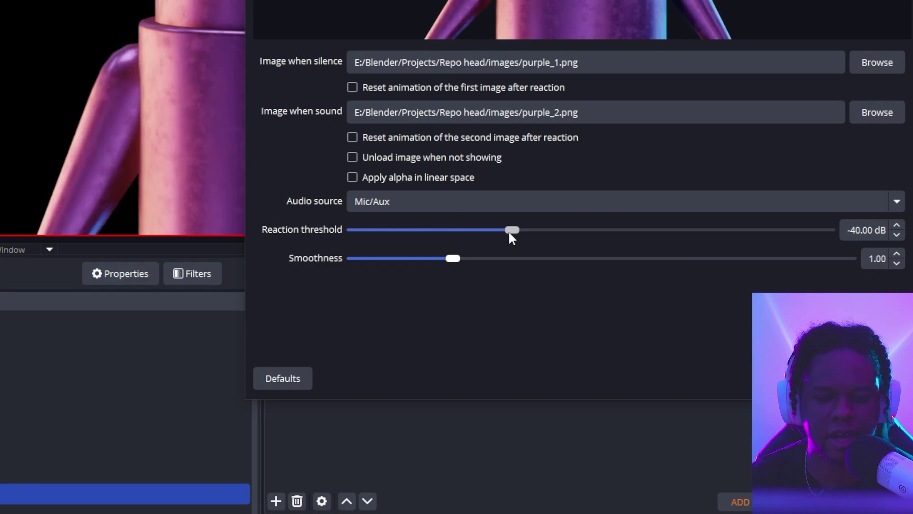
pyautogui.moveTo(452, 258); pyautogui.dragTo(476, 261)
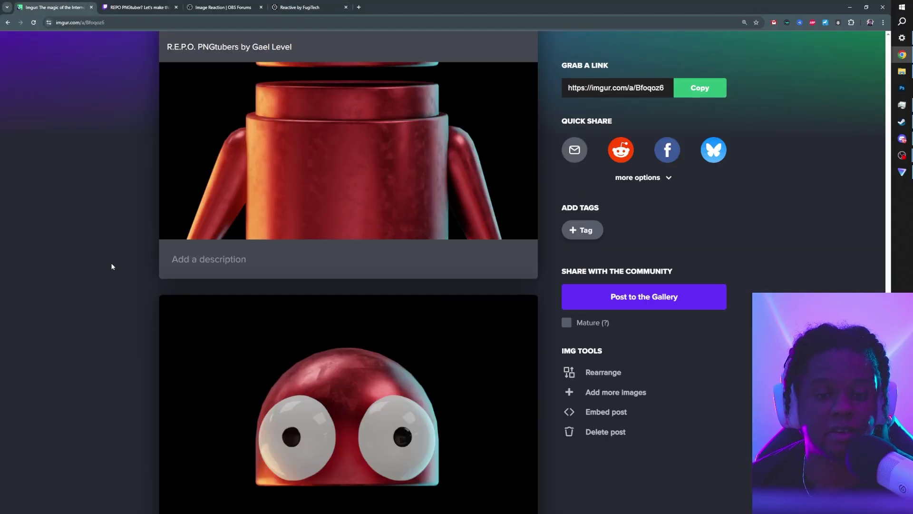
# Glance over the red robot renders, then switch to the Reactive by FugiTech page.
pyautogui.scroll(-2, 155, 235)
pyautogui.scroll(3, 155, 234)
pyautogui.click(297, 7)
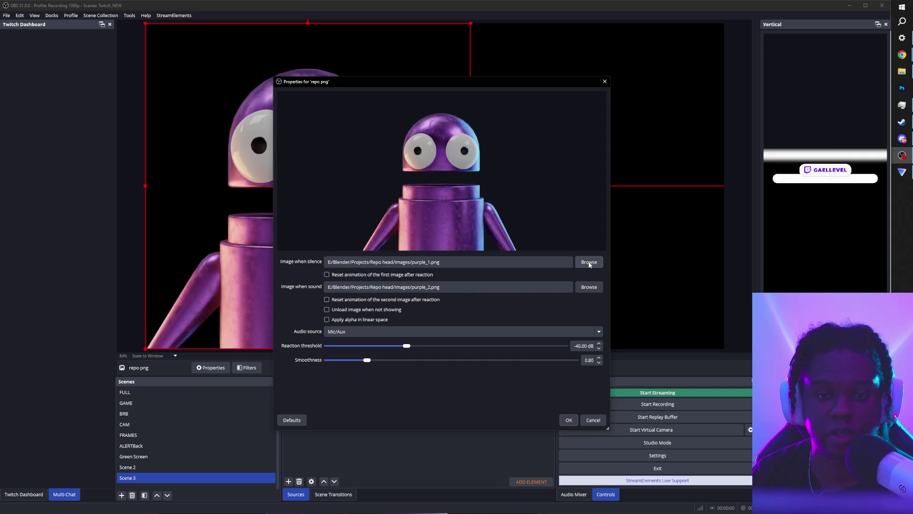
# Swap repo png's images to angle_down_1.png for silence and angle_down_2.png for sound.
pyautogui.click(588, 262)
pyautogui.doubleClick(357, 143)
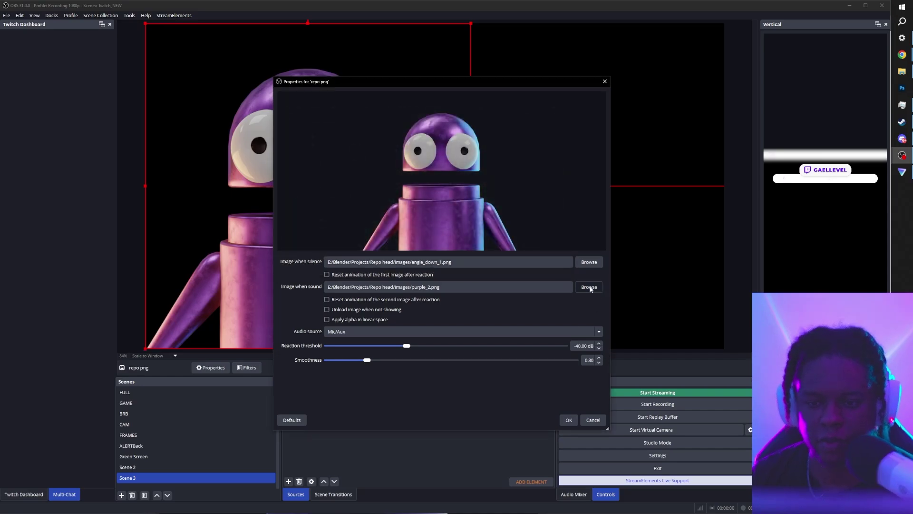
pyautogui.click(589, 286)
pyautogui.doubleClick(400, 145)
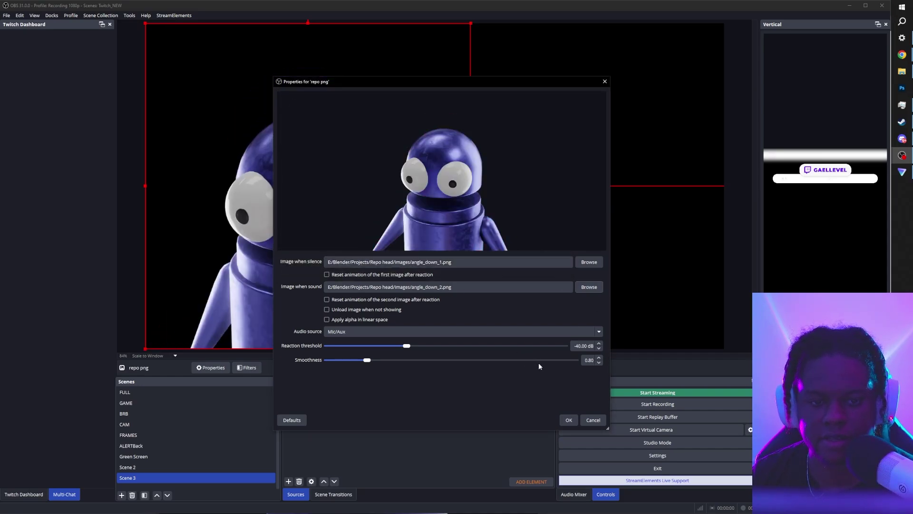
pyautogui.moveTo(369, 81); pyautogui.dragTo(561, 62)
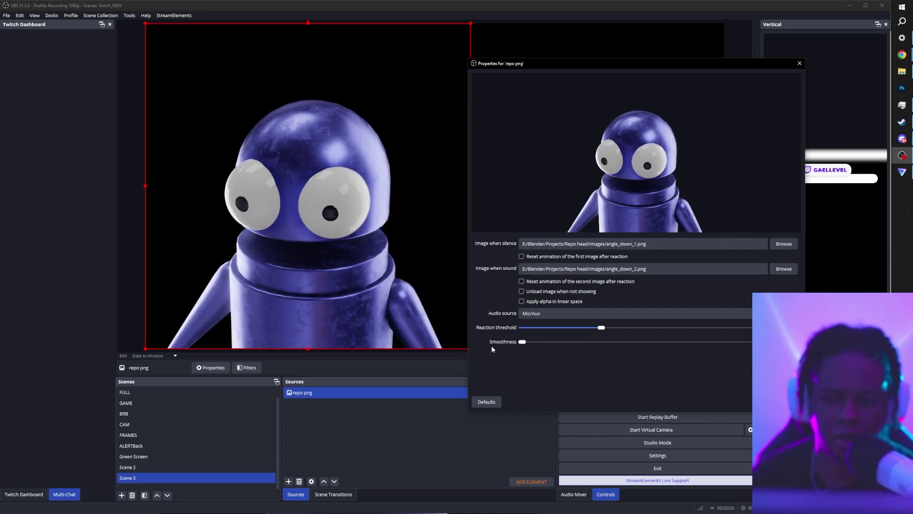
pyautogui.press('Return')
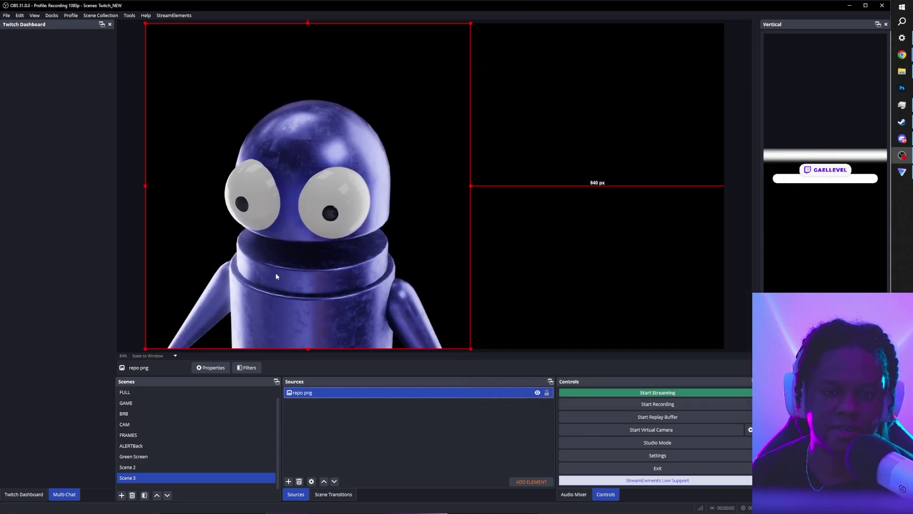
# Move the robot image across the canvas and check its transform options and properties.
pyautogui.moveTo(276, 273)
pyautogui.mouseDown()
pyautogui.moveTo(612, 299)
pyautogui.moveTo(296, 262)
pyautogui.moveTo(275, 289)
pyautogui.mouseUp()
pyautogui.rightClick(233, 245)
pyautogui.moveTo(304, 186)
pyautogui.press('Escape')
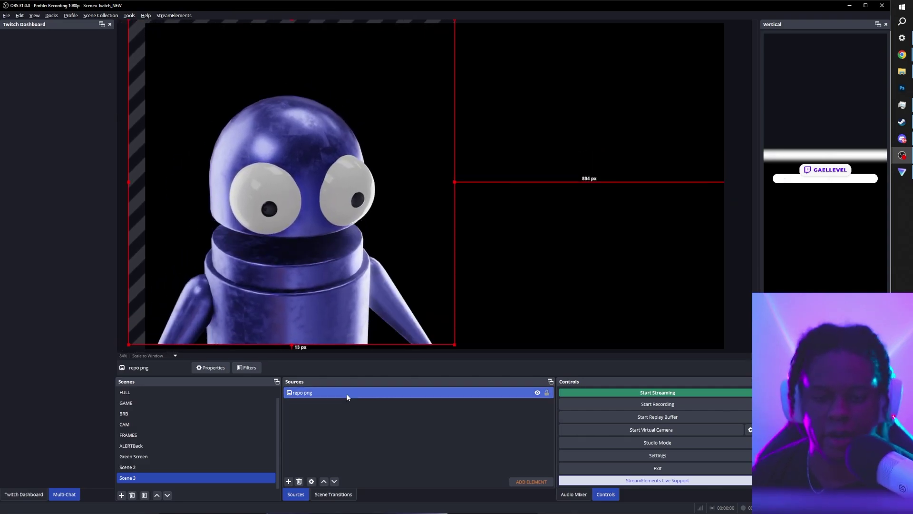
pyautogui.doubleClick(348, 393)
pyautogui.press('Escape')
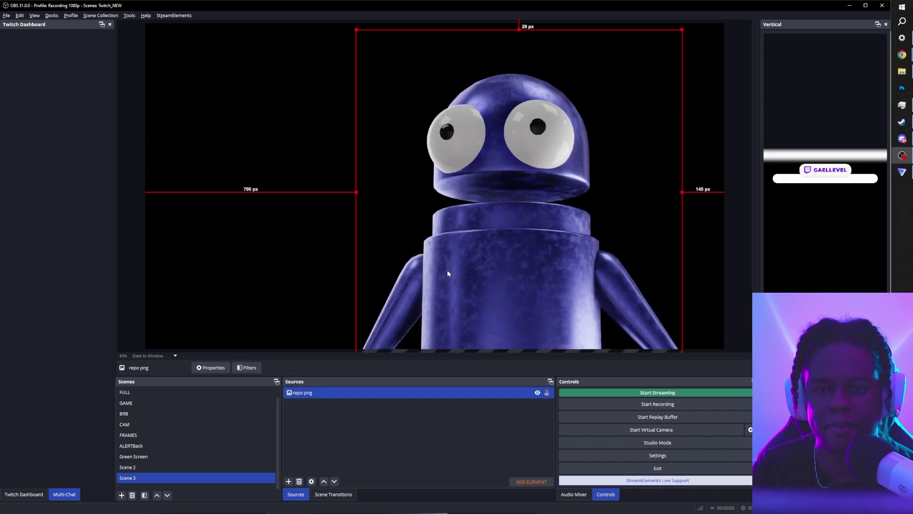
# Snap the robot image to the canvas's left edge, keeping it at full size.
pyautogui.moveTo(447, 271); pyautogui.dragTo(357, 239)
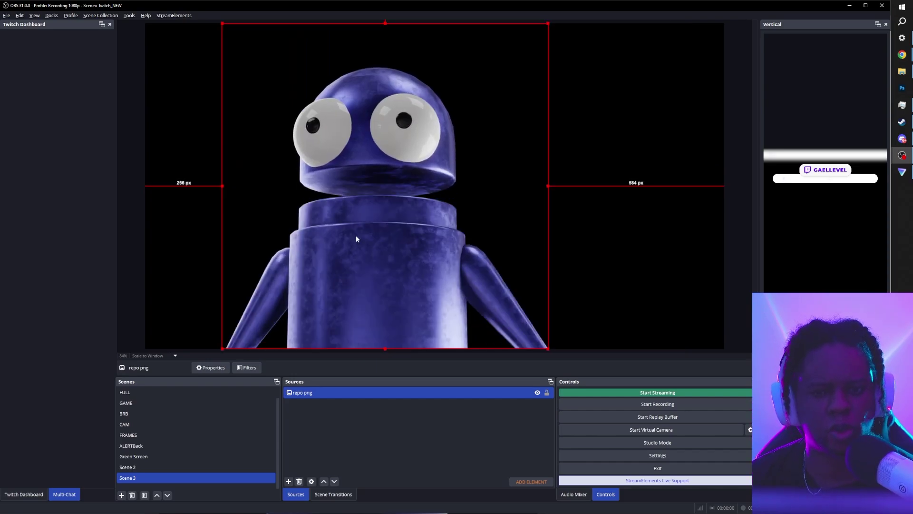
pyautogui.hotkey('ctrl', 'r')
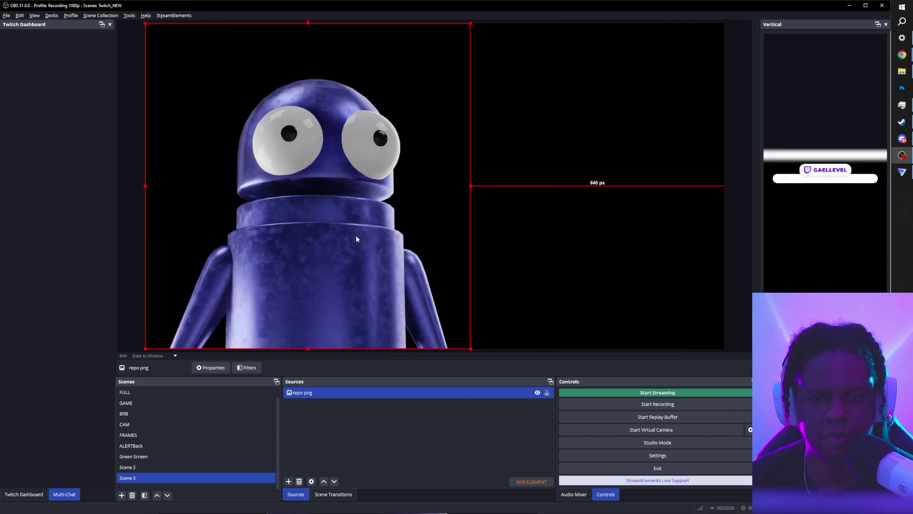
pyautogui.moveTo(471, 22); pyautogui.dragTo(319, 175)
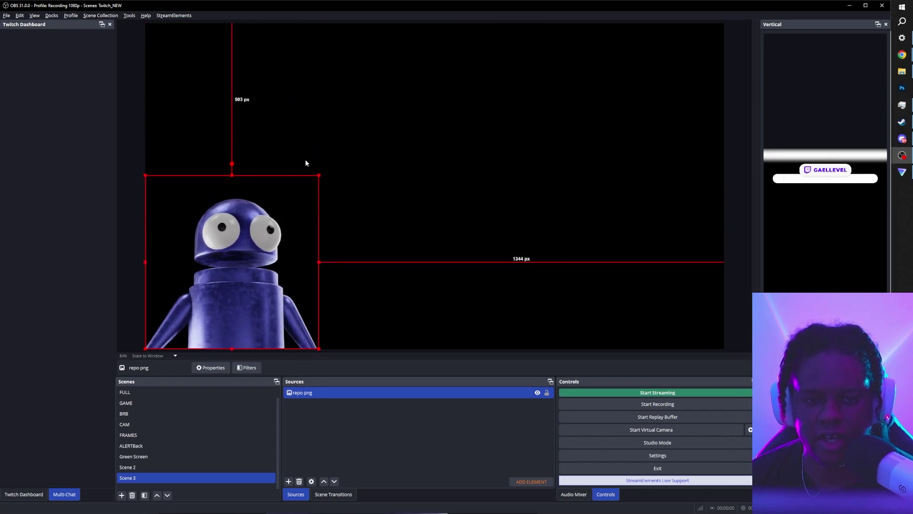
pyautogui.hotkey('ctrl', 'z')
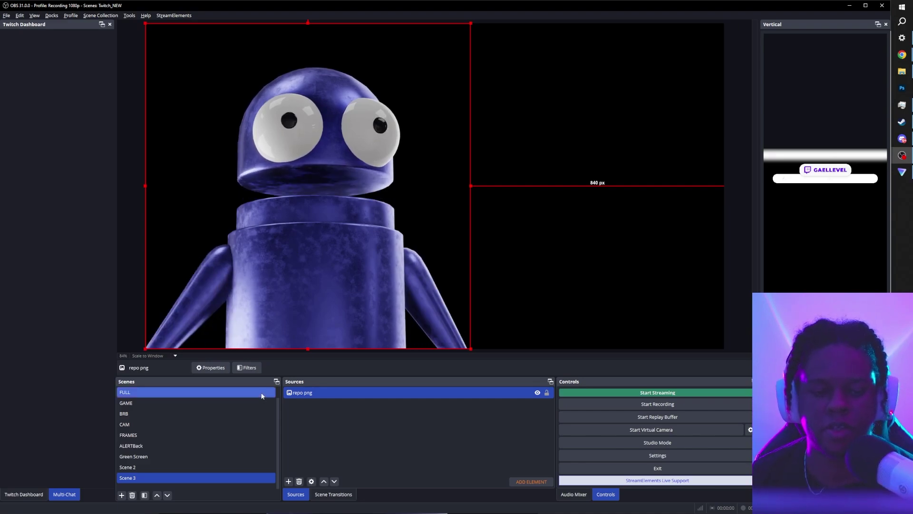
pyautogui.rightClick(336, 396)
pyautogui.click(372, 385)
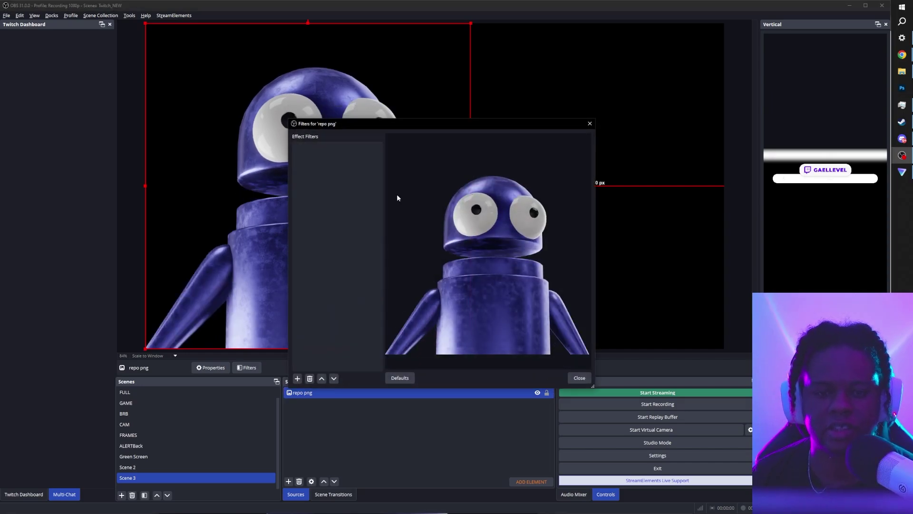
pyautogui.click(297, 379)
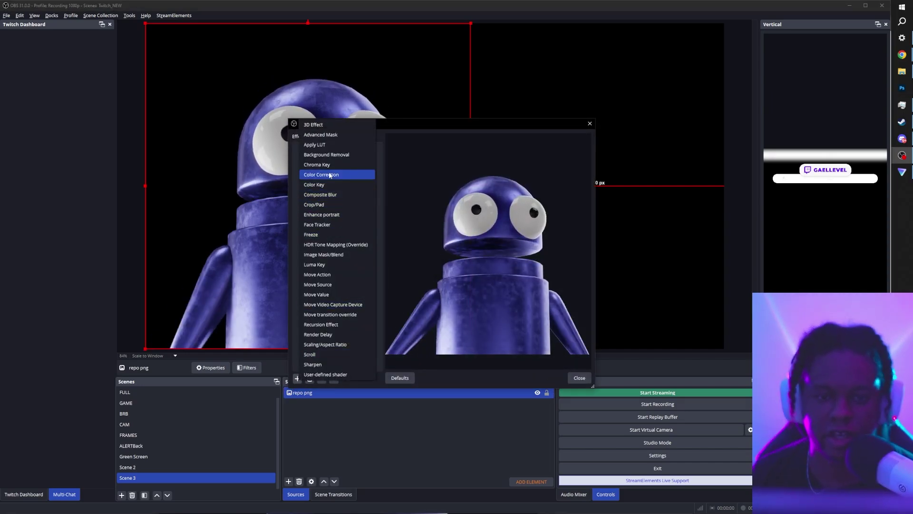
pyautogui.click(330, 176)
pyautogui.click(423, 266)
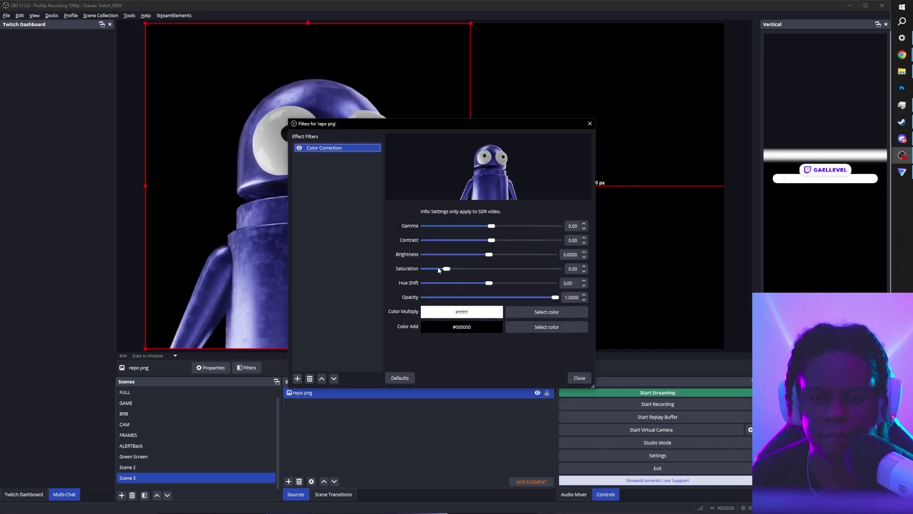
pyautogui.moveTo(428, 124); pyautogui.dragTo(556, 104)
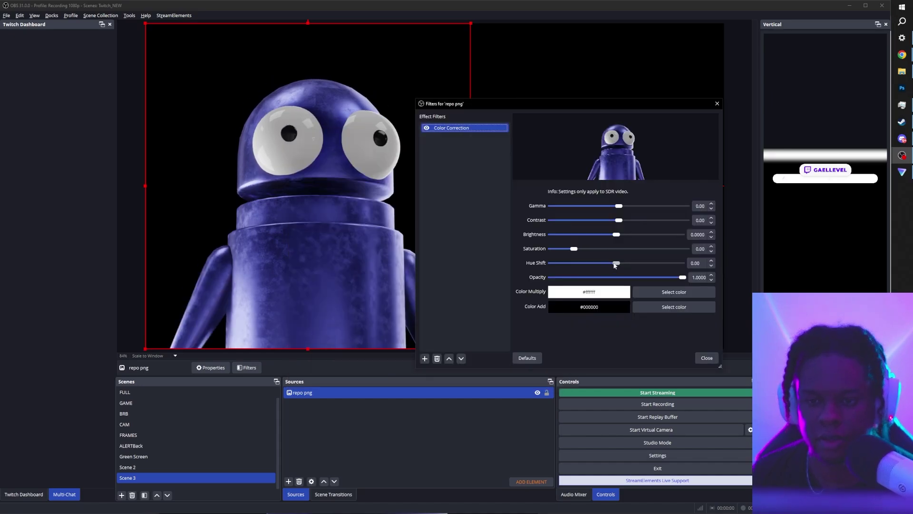
pyautogui.moveTo(616, 262)
pyautogui.mouseDown()
pyautogui.moveTo(664, 265)
pyautogui.moveTo(623, 264)
pyautogui.mouseUp()
pyautogui.moveTo(619, 206); pyautogui.dragTo(619, 217)
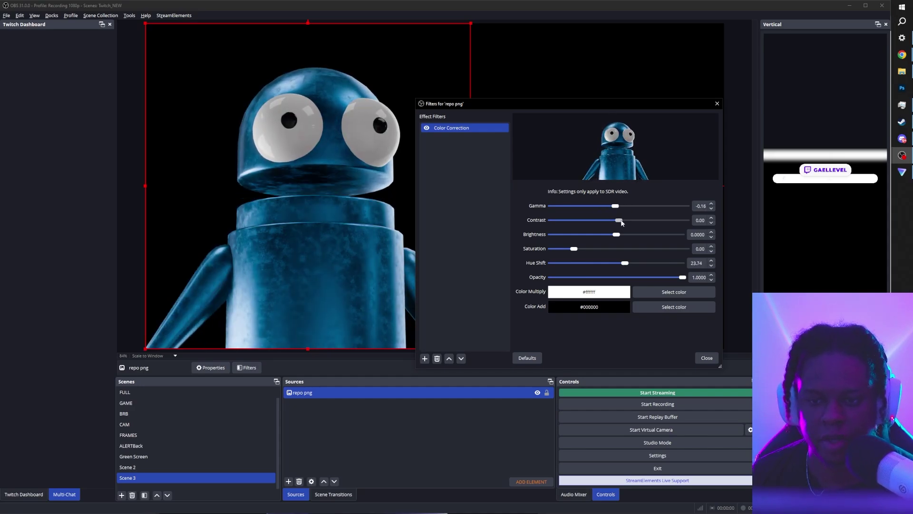
pyautogui.moveTo(622, 223); pyautogui.dragTo(699, 252)
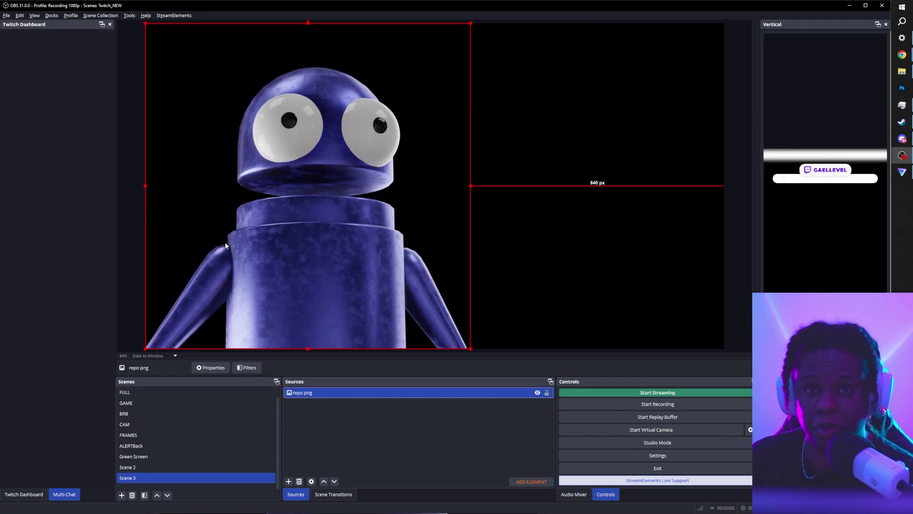
# Delete the repo png source from Scene 3.
pyautogui.doubleClick(333, 395)
pyautogui.click(585, 265)
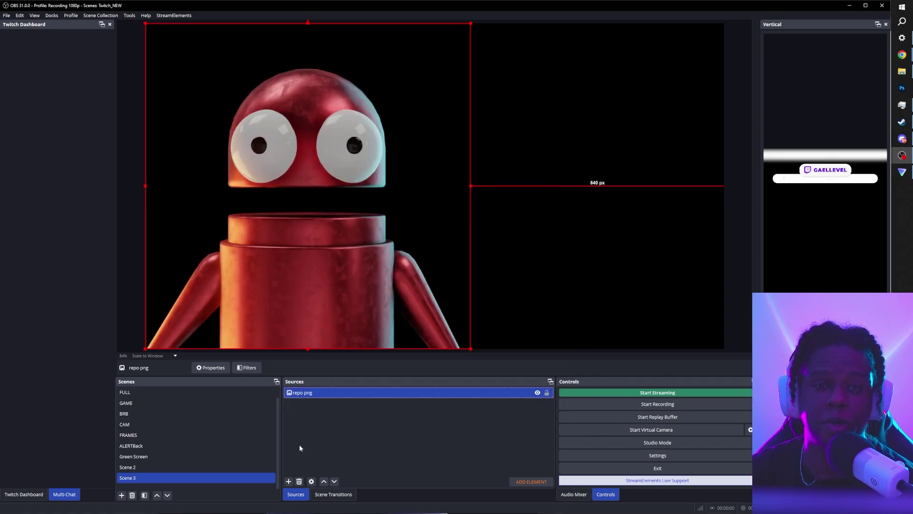
pyautogui.click(298, 481)
pyautogui.click(466, 268)
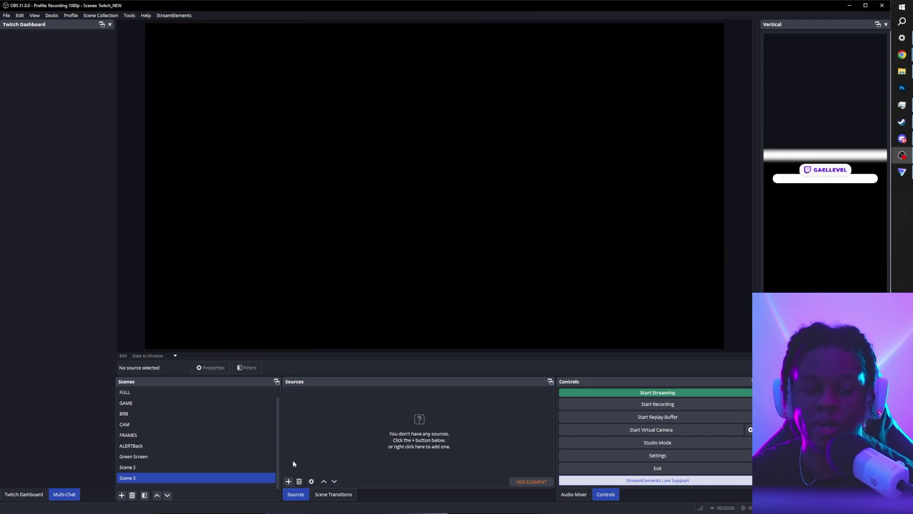
# Add an Image source named 'repo' showing red_1.png.
pyautogui.click(289, 482)
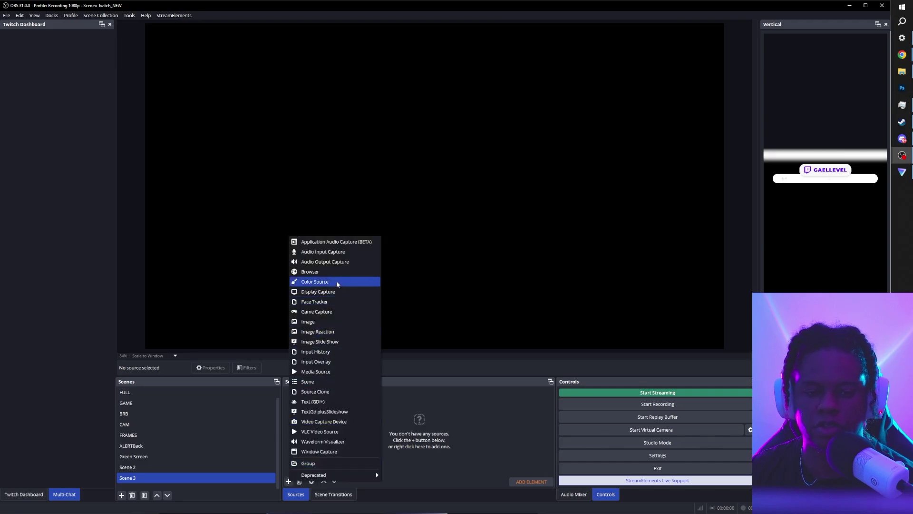
pyautogui.click(319, 326)
pyautogui.write('repo')
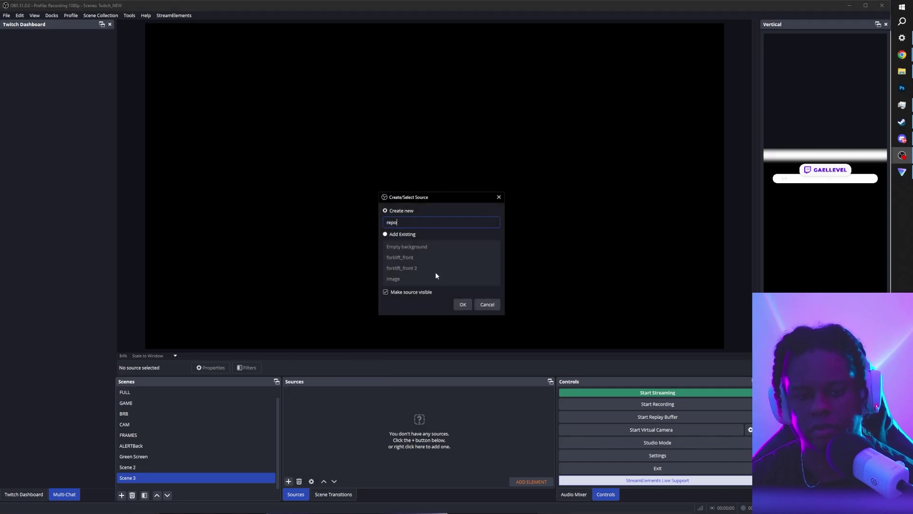
pyautogui.press('Return')
pyautogui.click(589, 262)
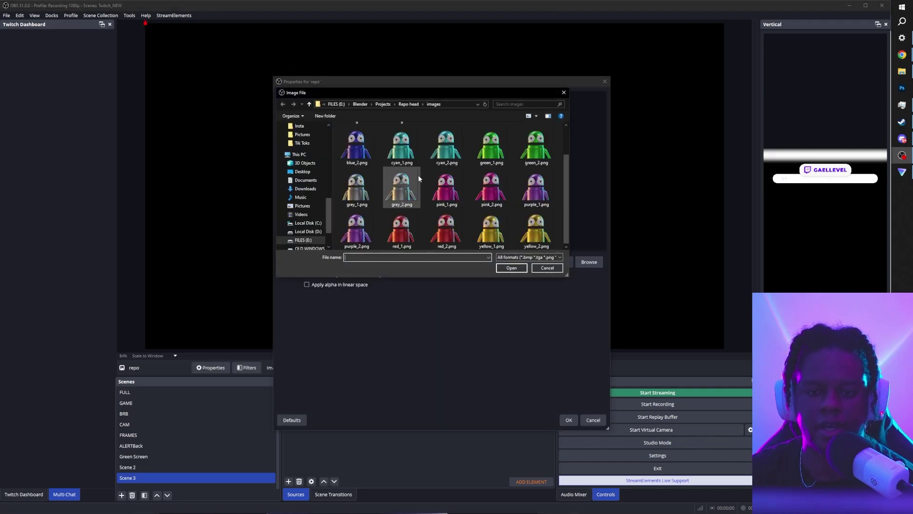
pyautogui.doubleClick(402, 230)
pyautogui.press('Return')
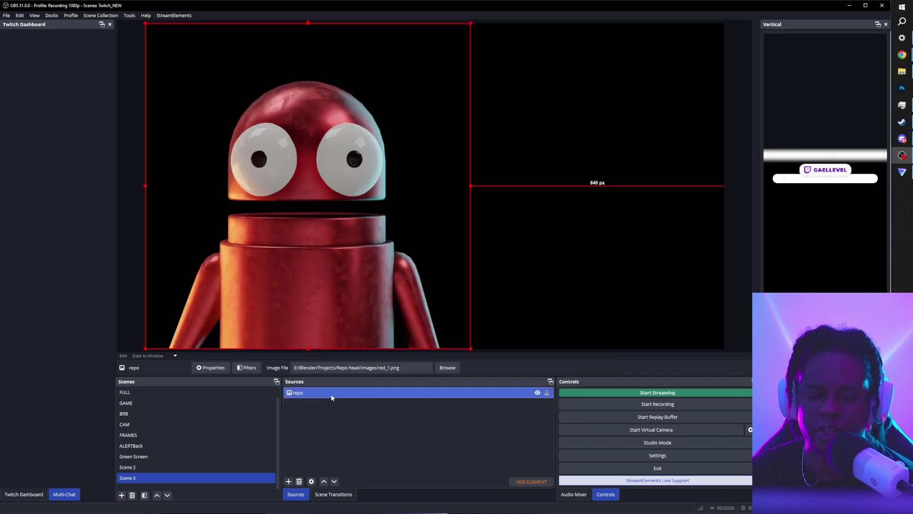
# Duplicate the repo source as repo 2 with Copy and Paste (Duplicate).
pyautogui.rightClick(331, 148)
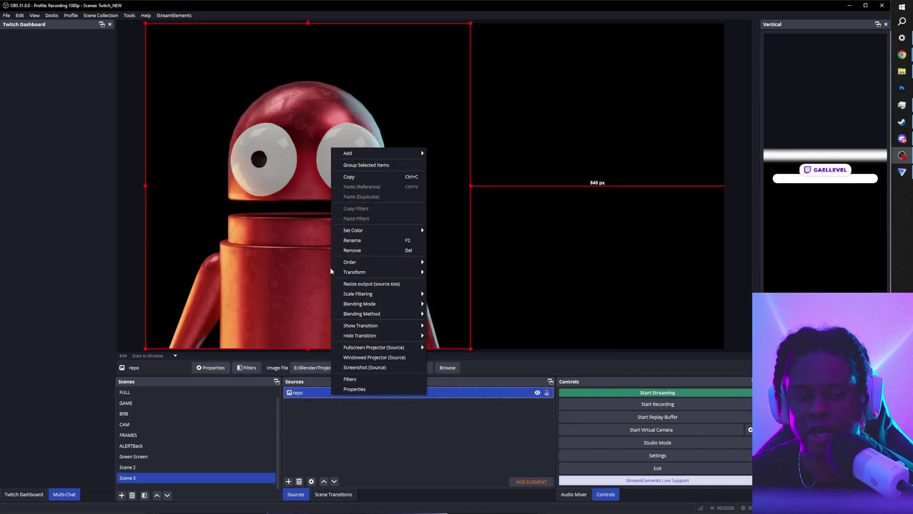
pyautogui.click(360, 178)
pyautogui.rightClick(356, 147)
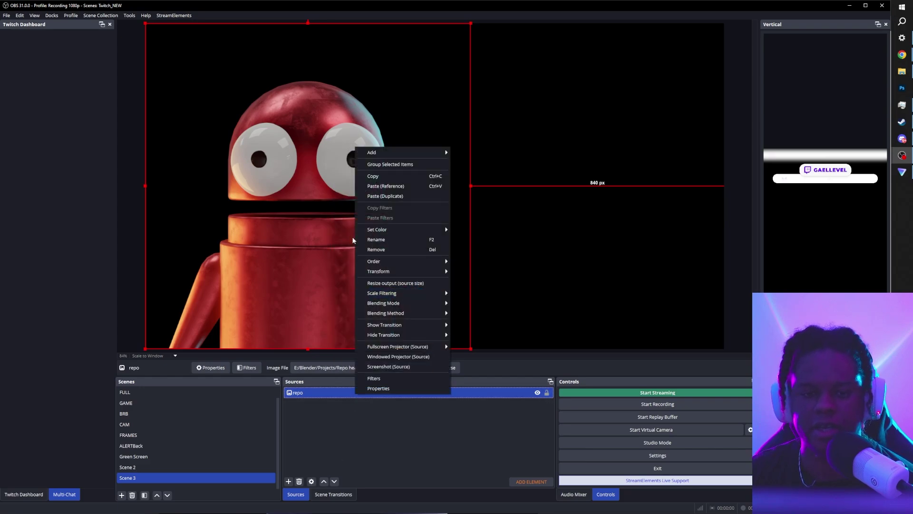
pyautogui.click(377, 197)
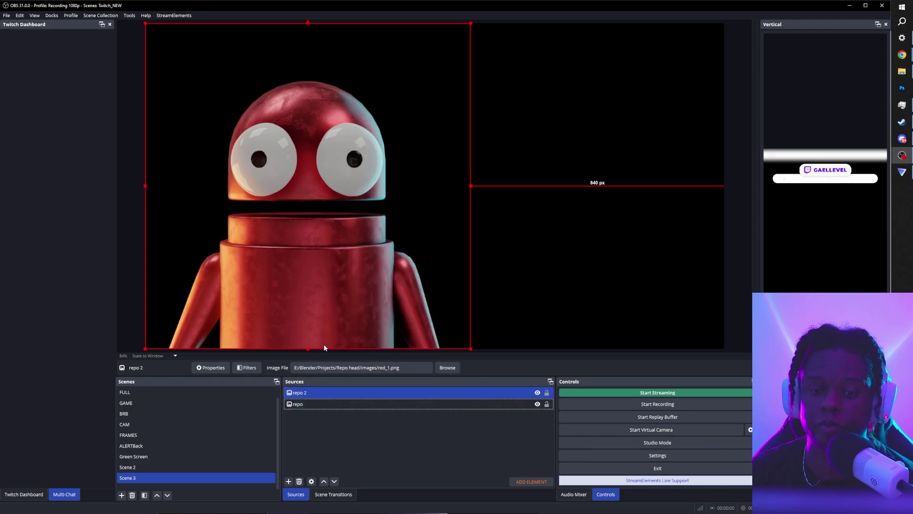
# Crop repo 2 up to the neck for the head and repo down to the neck for the body.
pyautogui.click(316, 391)
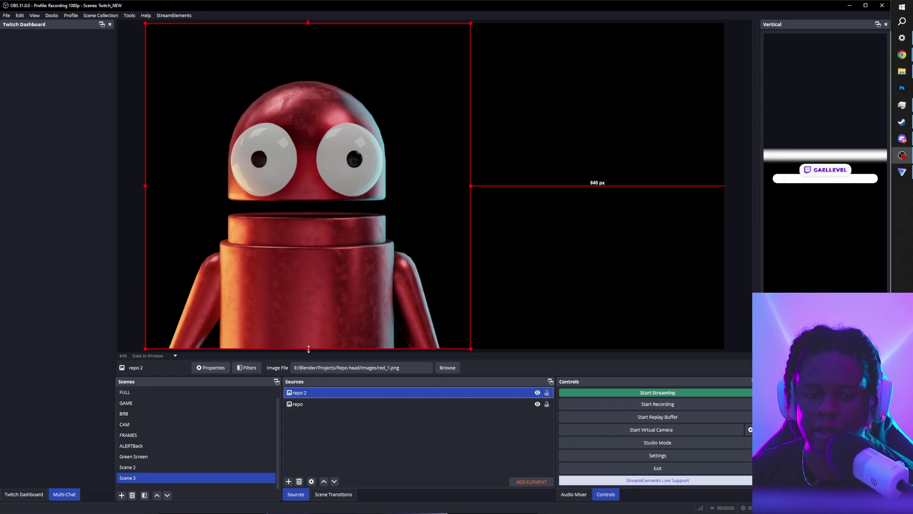
pyautogui.moveTo(307, 349); pyautogui.dragTo(320, 208)
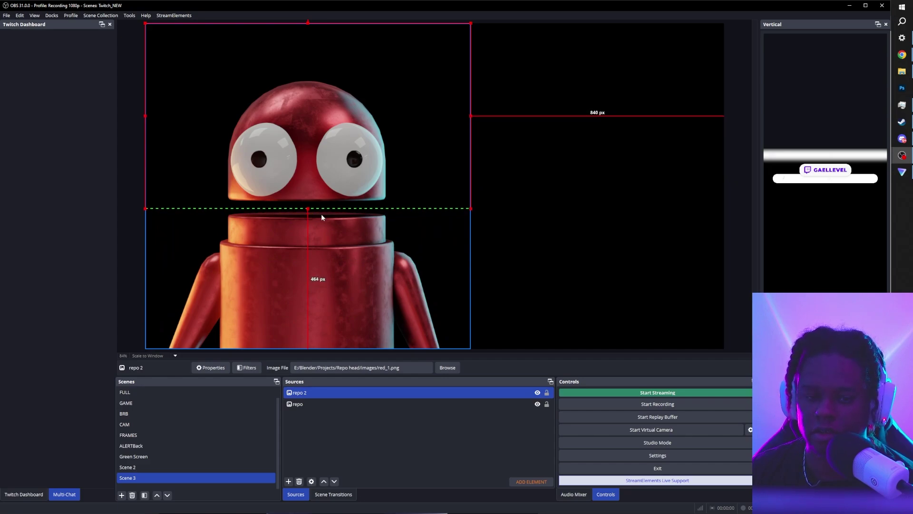
pyautogui.keyDown('ctrl'); pyautogui.click(313, 404); pyautogui.keyUp('ctrl')
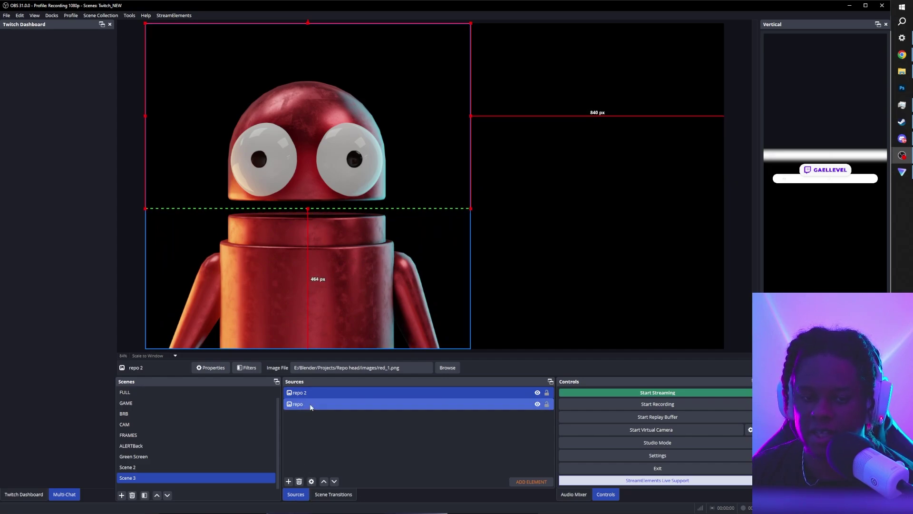
pyautogui.click(310, 406)
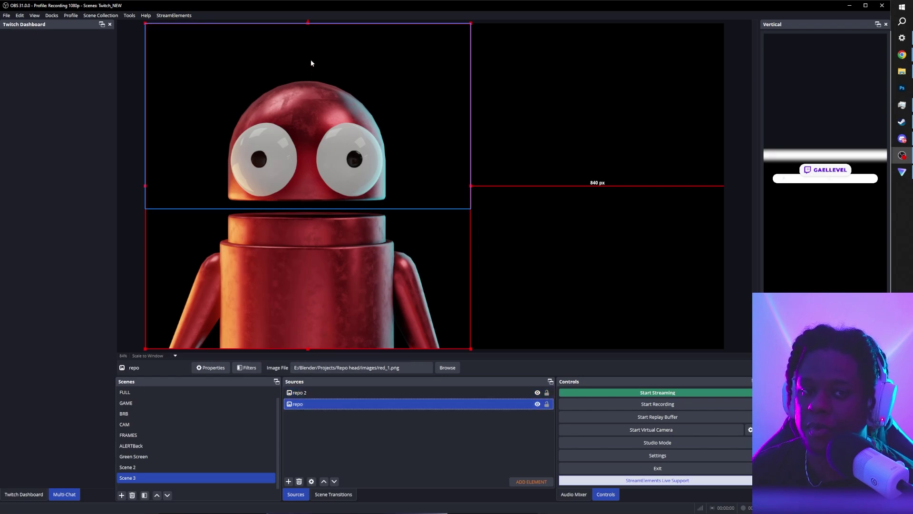
pyautogui.moveTo(308, 23); pyautogui.dragTo(292, 208)
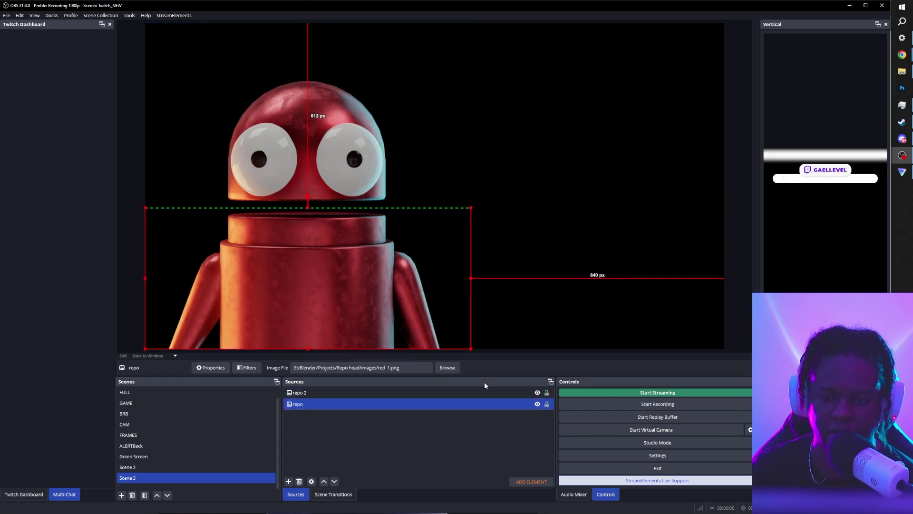
# Toggle the head and body sources' visibility to check the crops.
pyautogui.keyDown('ctrl'); pyautogui.click(515, 394); pyautogui.keyUp('ctrl')
pyautogui.click(537, 393)
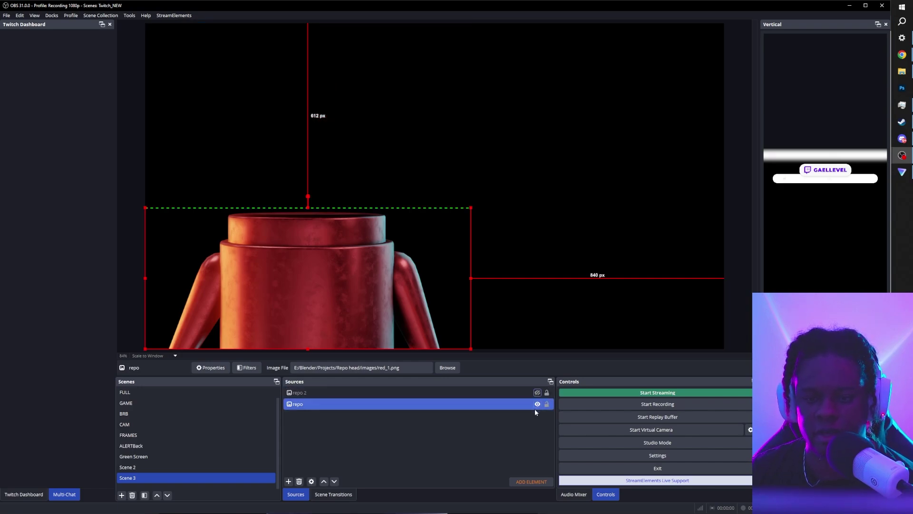
pyautogui.click(537, 404)
pyautogui.click(538, 393)
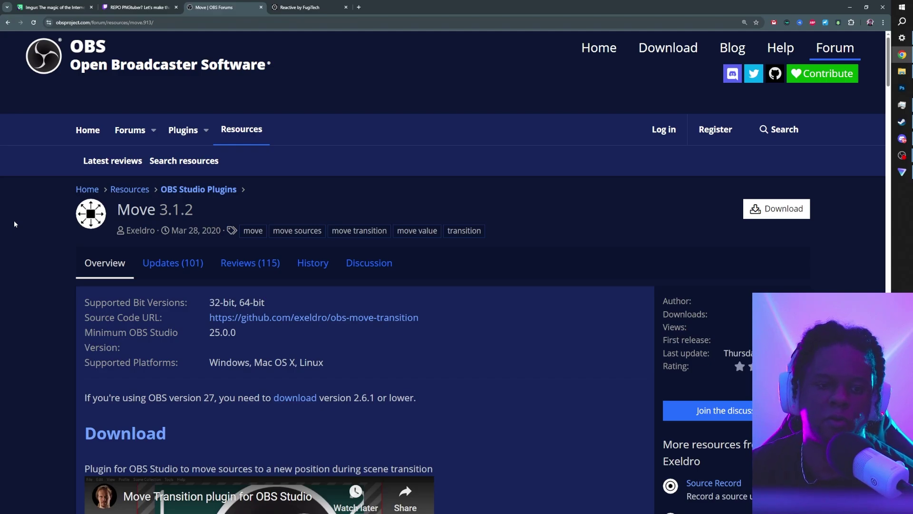
# Scroll down the Move 3.1.2 plugin page on the OBS forums.
pyautogui.scroll(-2, 13, 221)
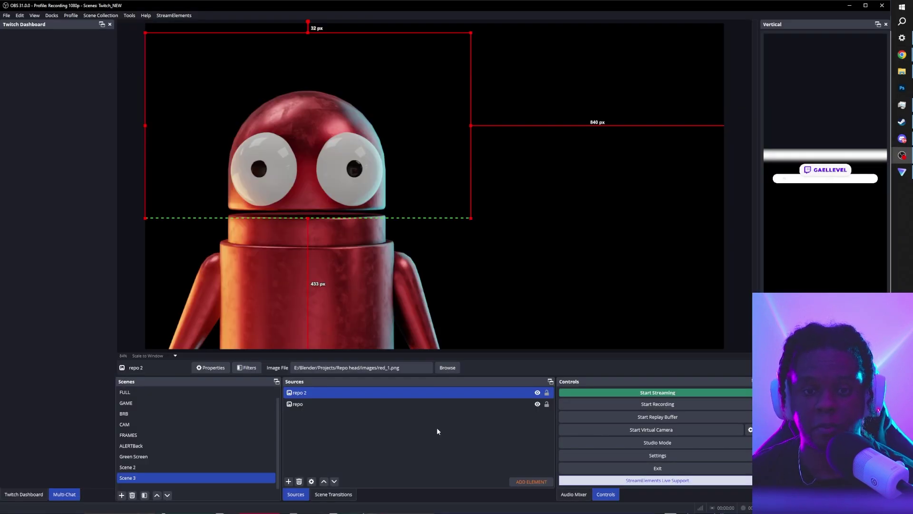
# Open Mic/Aux's filters window from the Audio Mixer and show the list of addable audio filters.
pyautogui.click(578, 496)
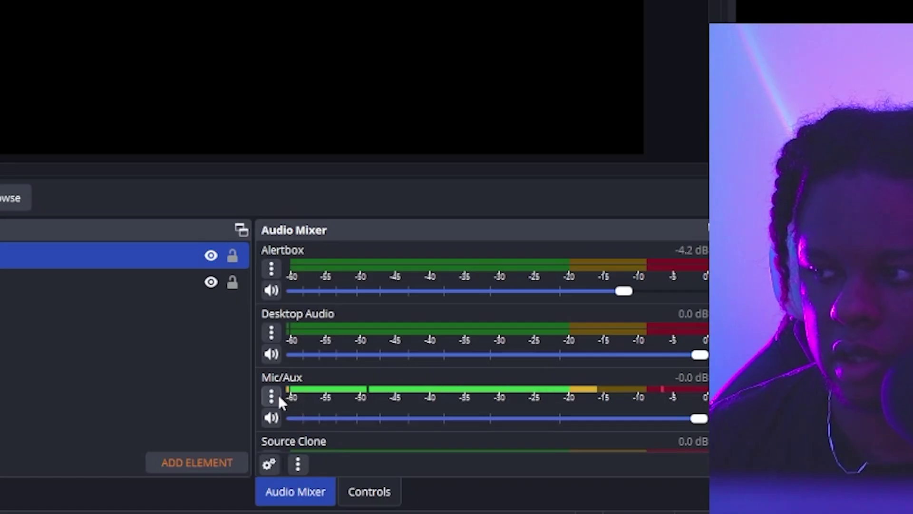
pyautogui.click(564, 451)
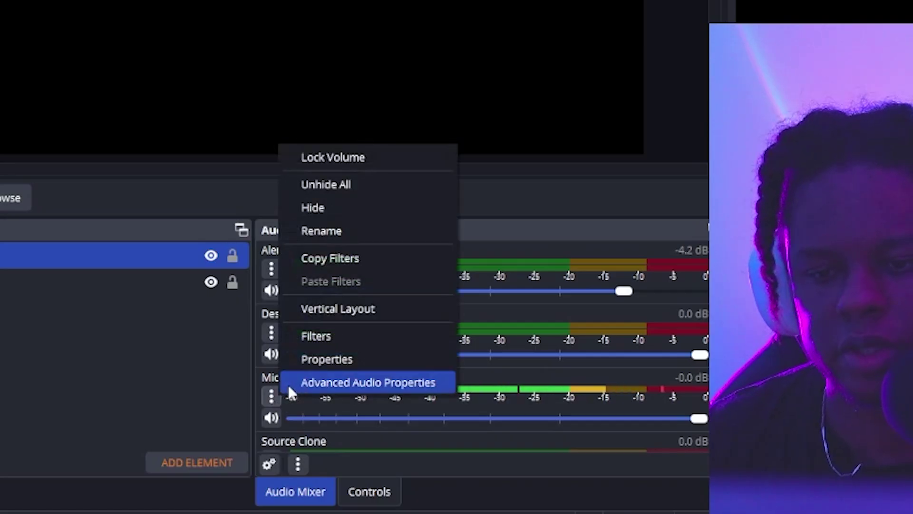
pyautogui.click(318, 338)
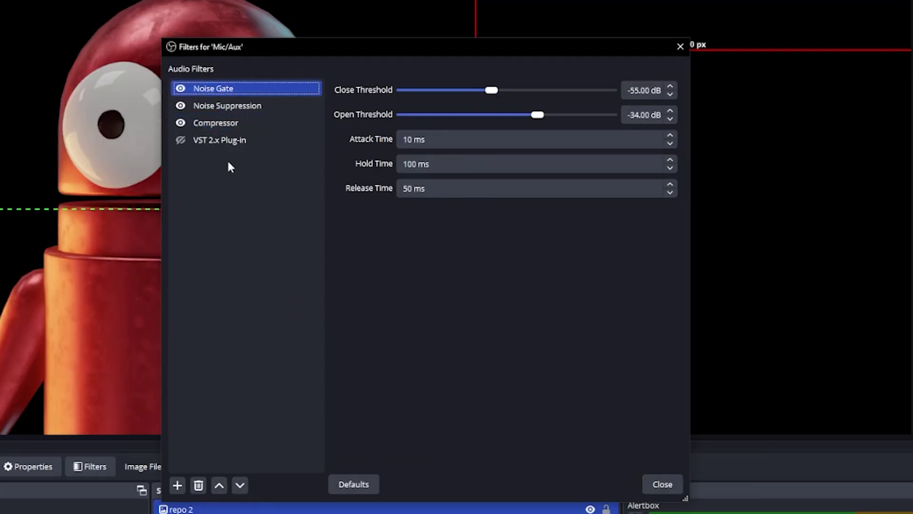
pyautogui.moveTo(236, 48); pyautogui.dragTo(463, 4)
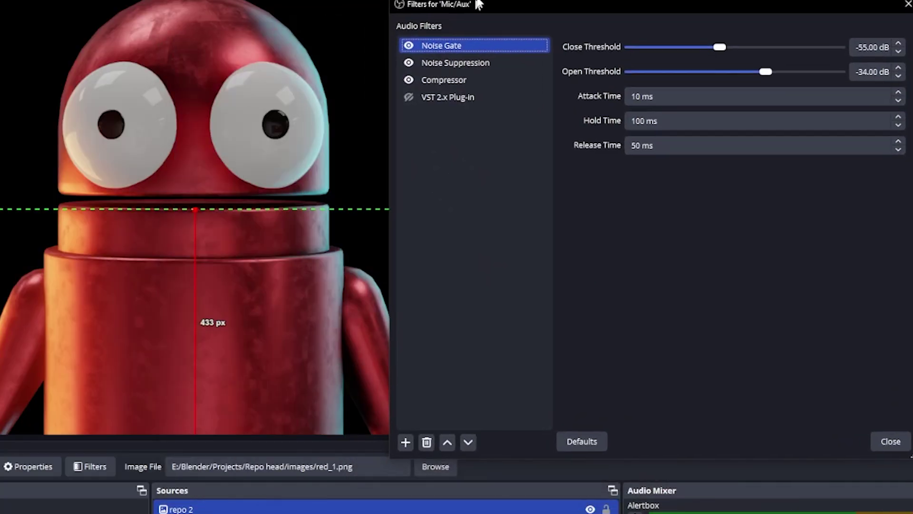
pyautogui.click(407, 439)
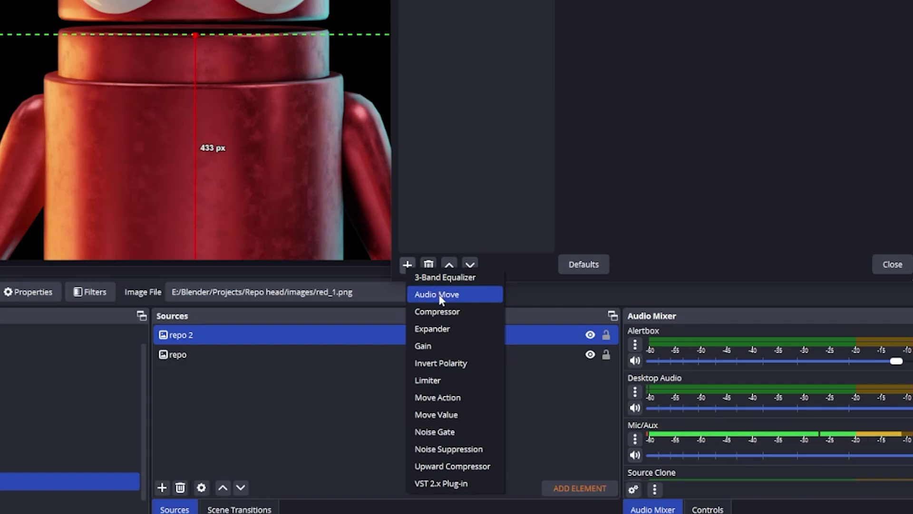
# Add an Audio Move filter to Mic/Aux that drives repo 2's Position Y in Scene 3.
pyautogui.click(440, 299)
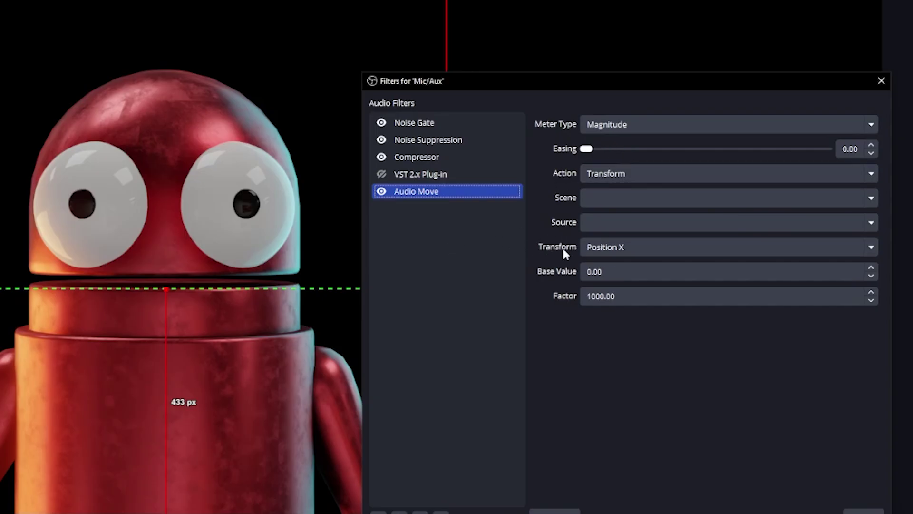
pyautogui.click(871, 246)
pyautogui.click(859, 255)
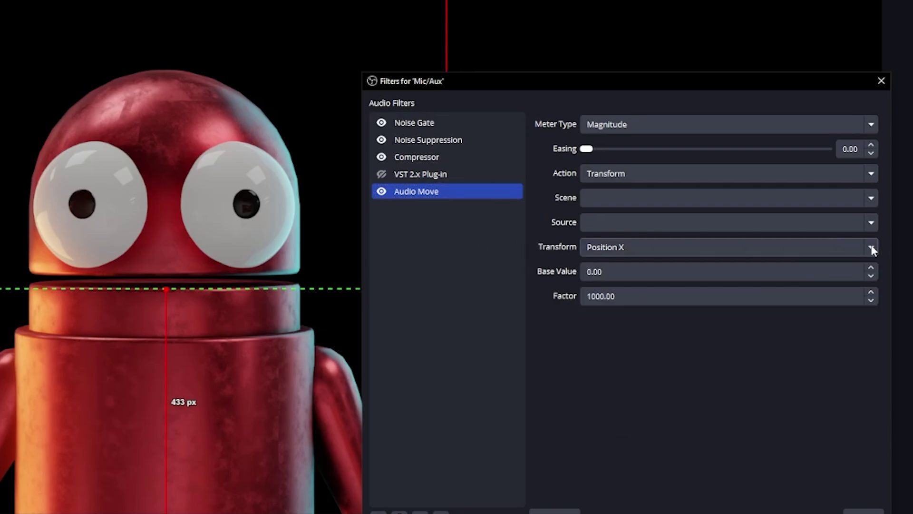
pyautogui.click(871, 247)
pyautogui.click(661, 272)
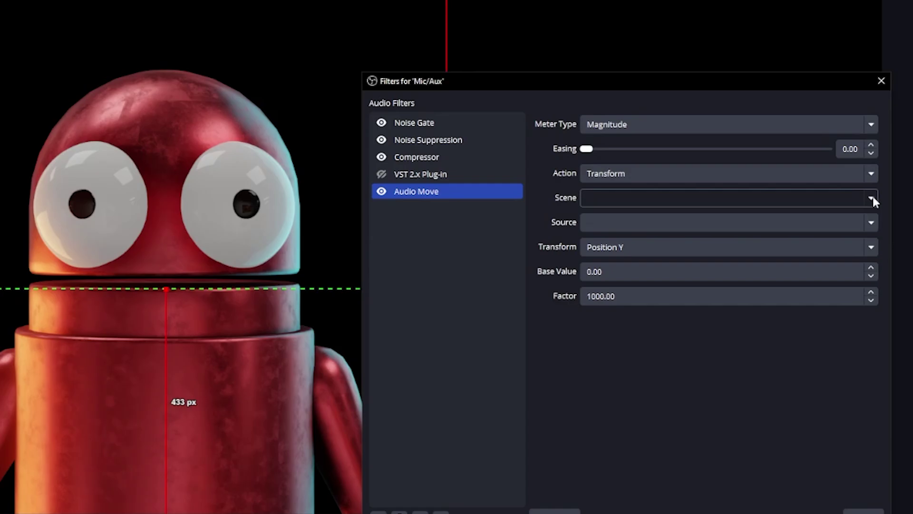
pyautogui.click(871, 198)
pyautogui.click(648, 493)
pyautogui.click(628, 222)
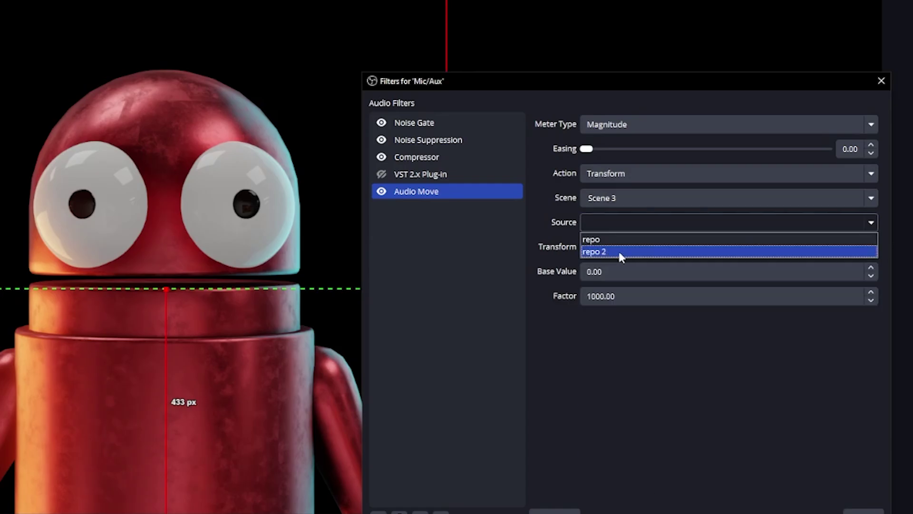
pyautogui.click(618, 253)
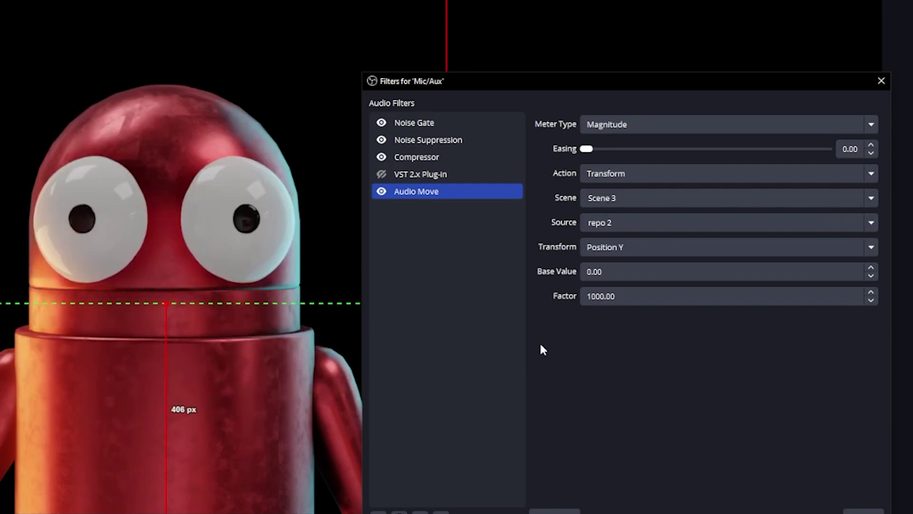
# Set the Audio Move Factor to -1000 and the Base Value to 50.
pyautogui.click(587, 296)
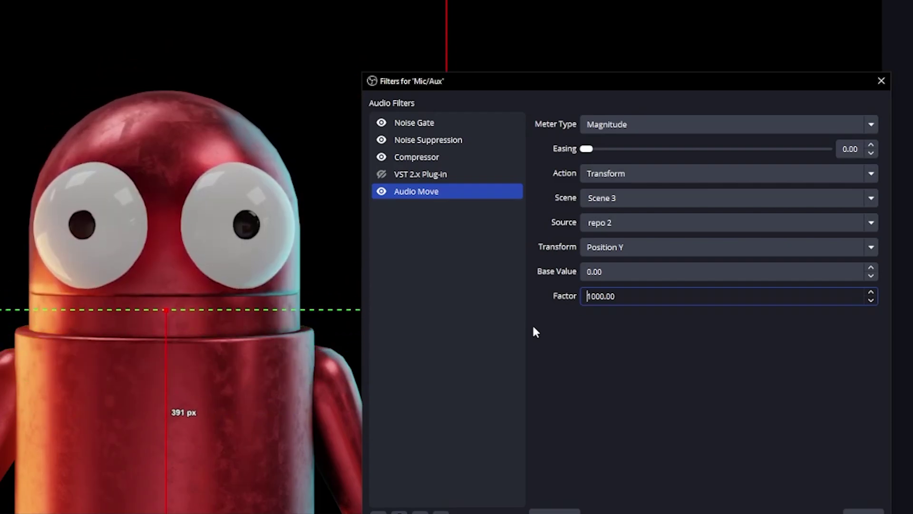
pyautogui.write('-')
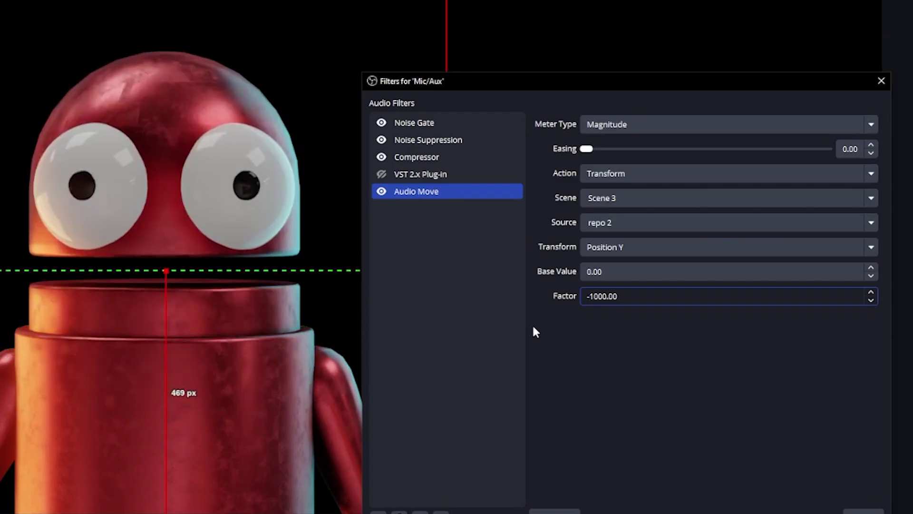
pyautogui.click(138, 224)
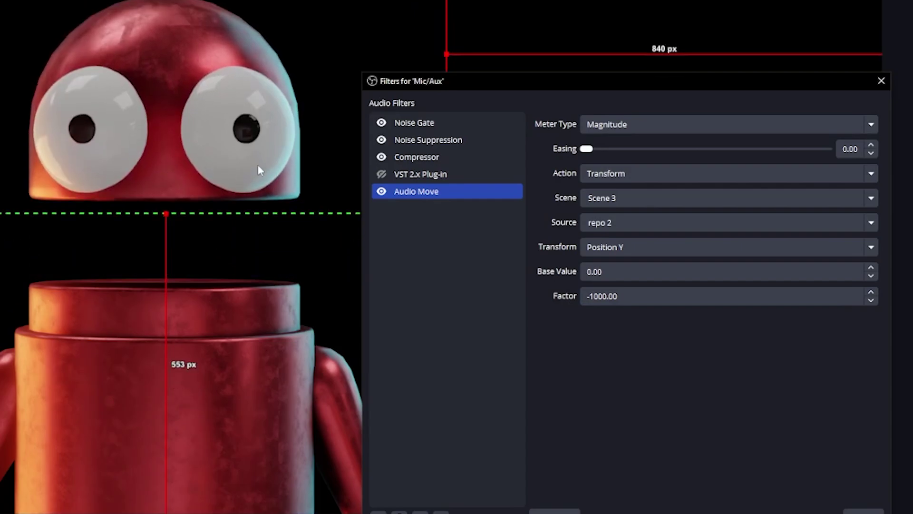
pyautogui.click(219, 201)
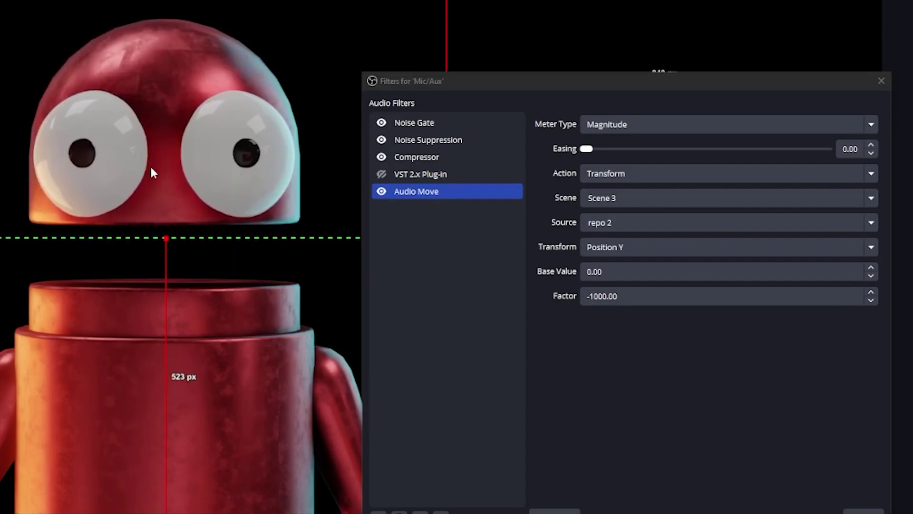
pyautogui.click(586, 272)
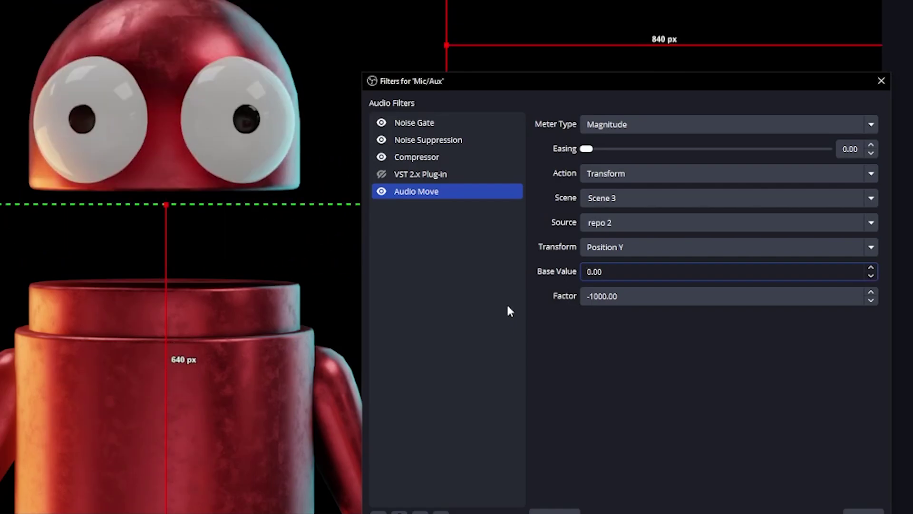
pyautogui.write('5')
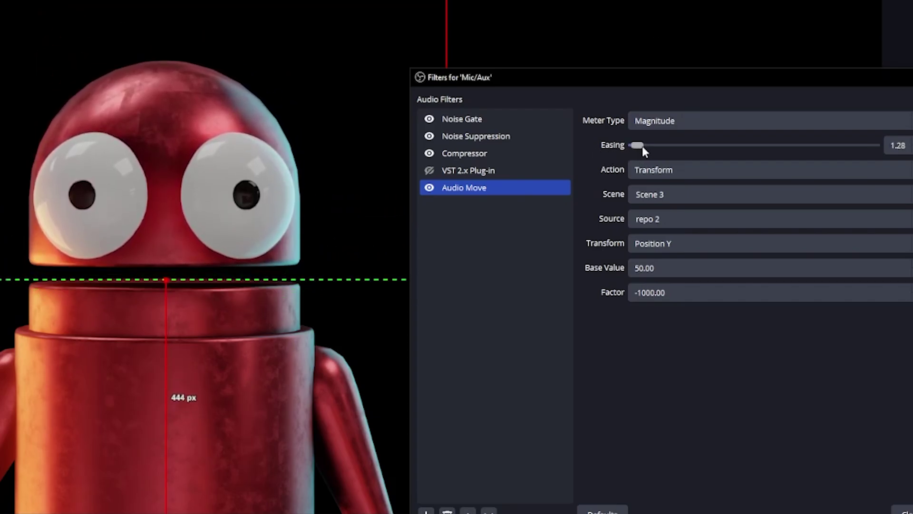
# Raise the Audio Move easing to about 91.30 so the head bobs smoothly.
pyautogui.moveTo(645, 148); pyautogui.dragTo(664, 148)
pyautogui.moveTo(786, 148); pyautogui.dragTo(821, 149)
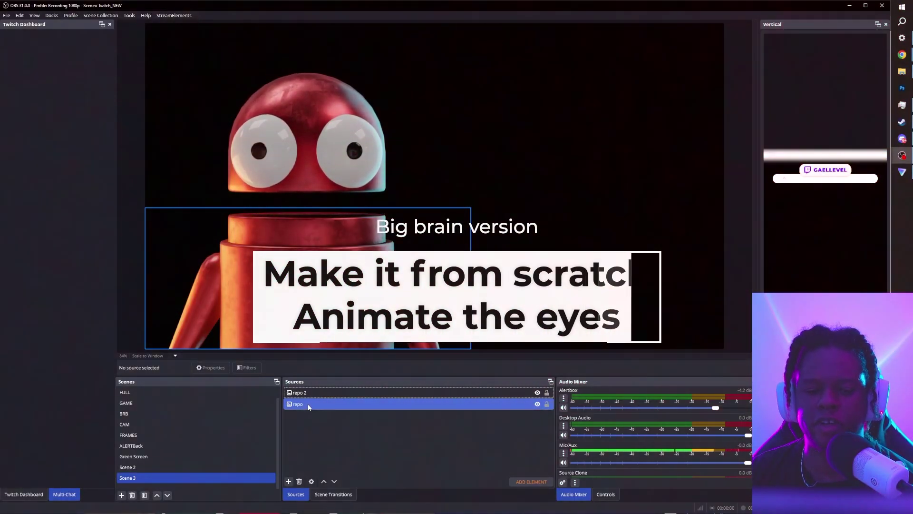
# Delete the robot image sources from Scene 3.
pyautogui.click(3, 372)
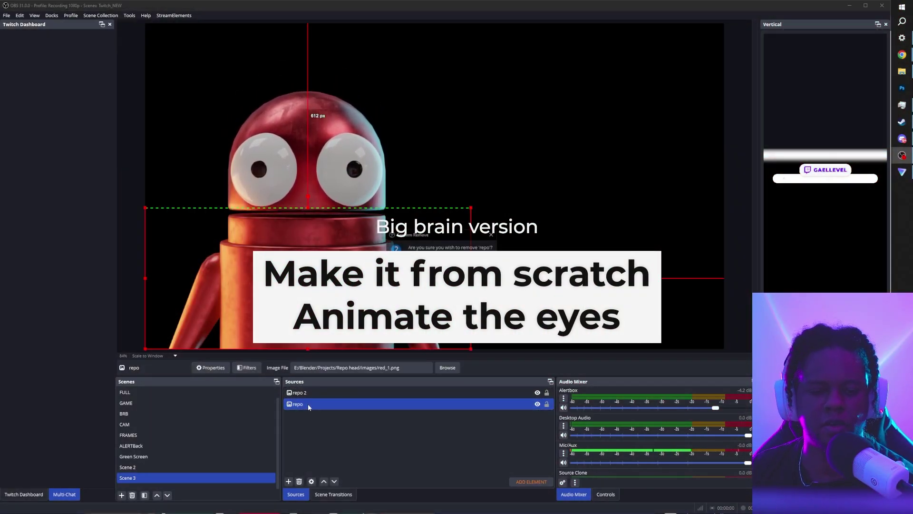
pyautogui.press('Delete')
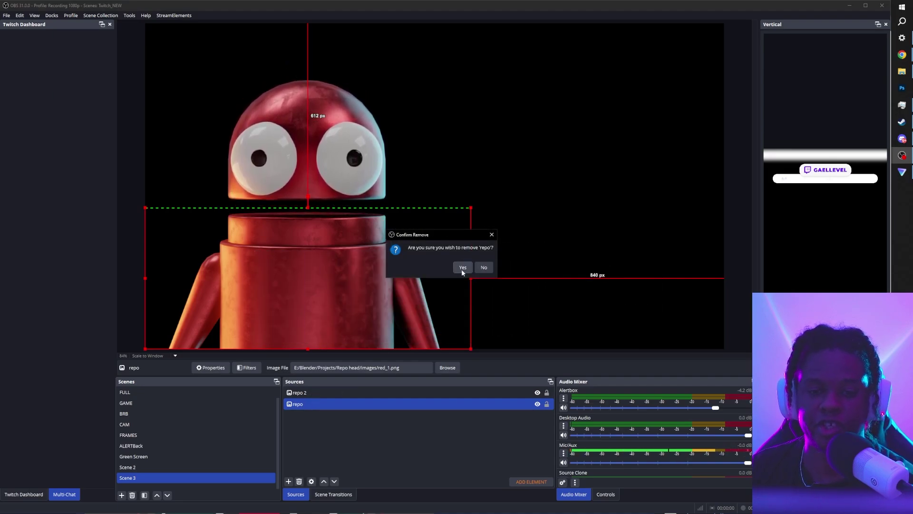
pyautogui.click(461, 269)
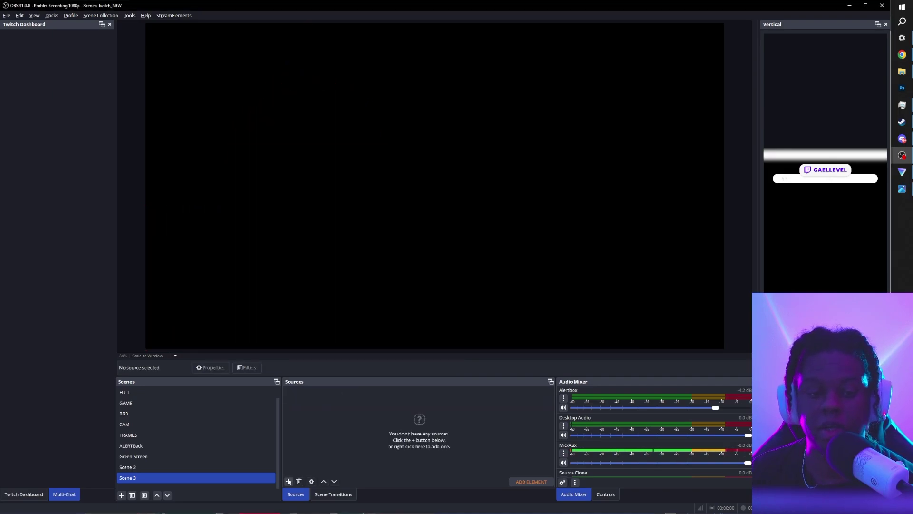
# Add a purple Color Source named repo_body1 and nudge it toward the bottom.
pyautogui.click(288, 481)
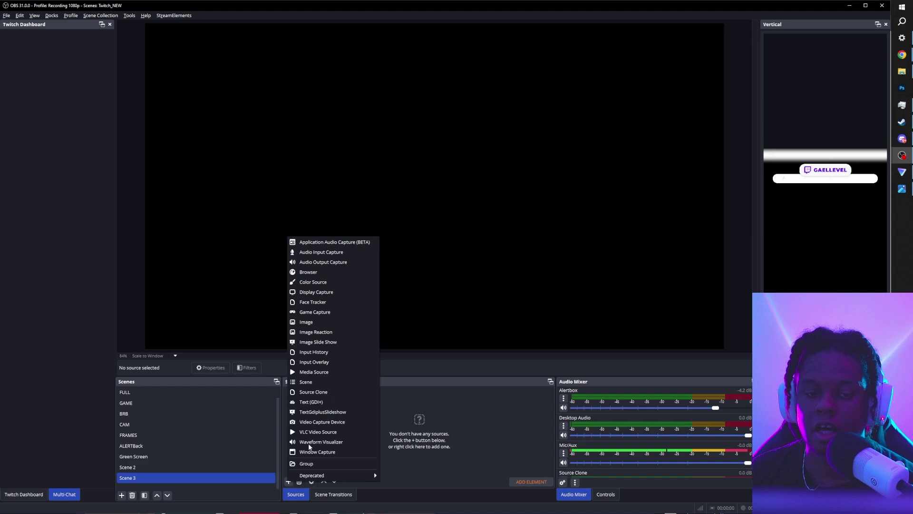
pyautogui.click(330, 333)
pyautogui.write('repo')
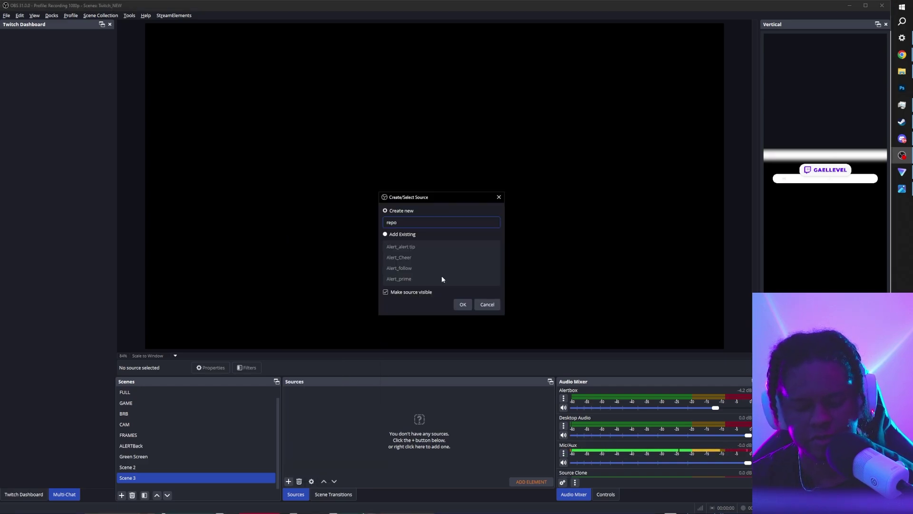
pyautogui.write('_body1')
pyautogui.press('Return')
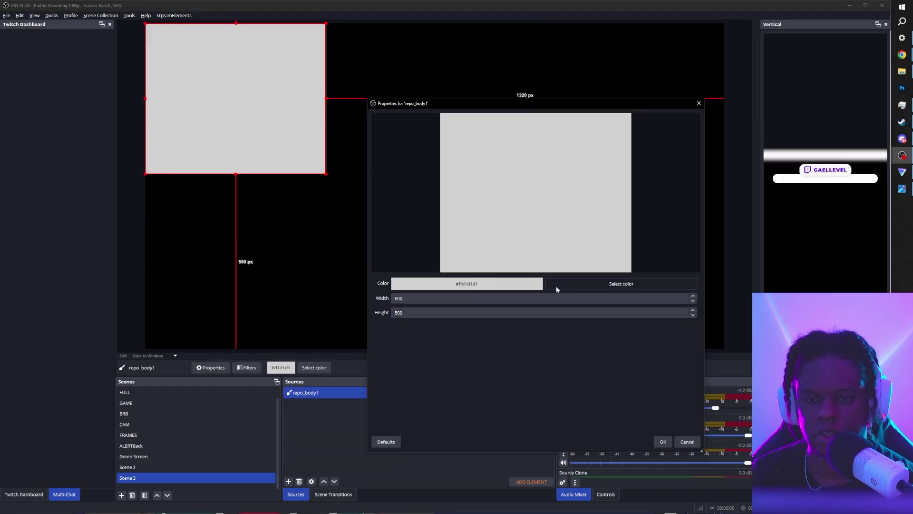
pyautogui.click(613, 281)
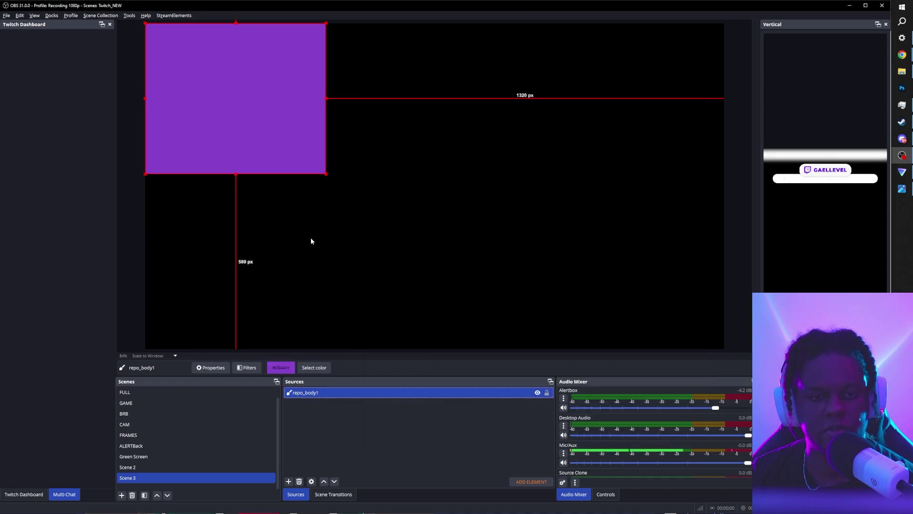
pyautogui.press('Down')
pyautogui.press('Down')
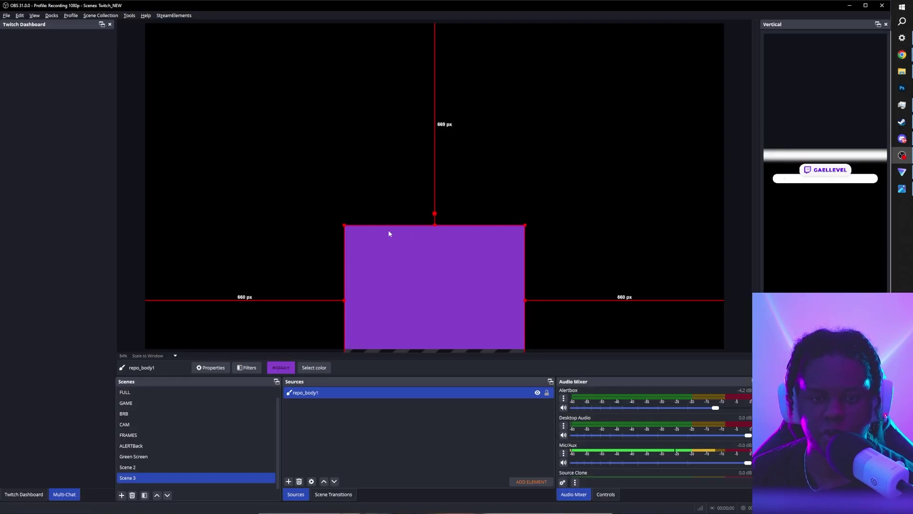
# Add an Advanced Mask filter to repo_body1 and round its corners.
pyautogui.click(247, 367)
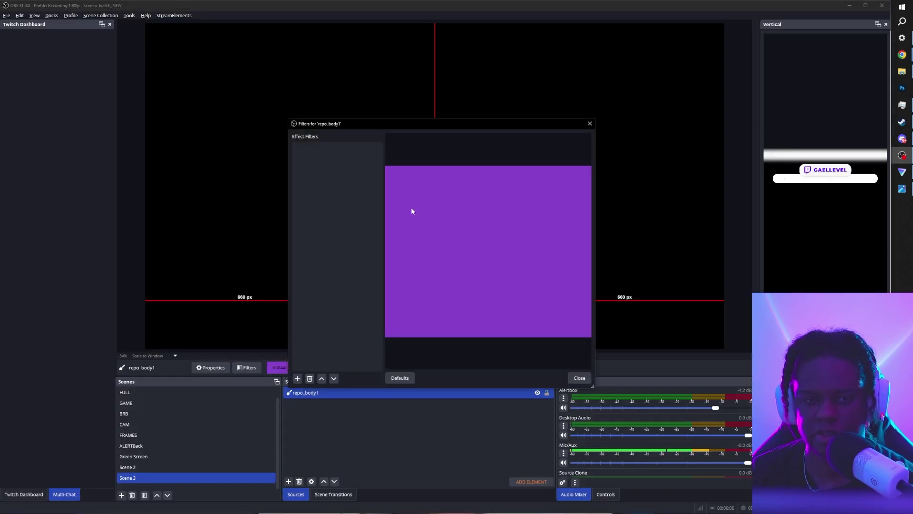
pyautogui.click(297, 378)
pyautogui.click(330, 132)
pyautogui.click(423, 265)
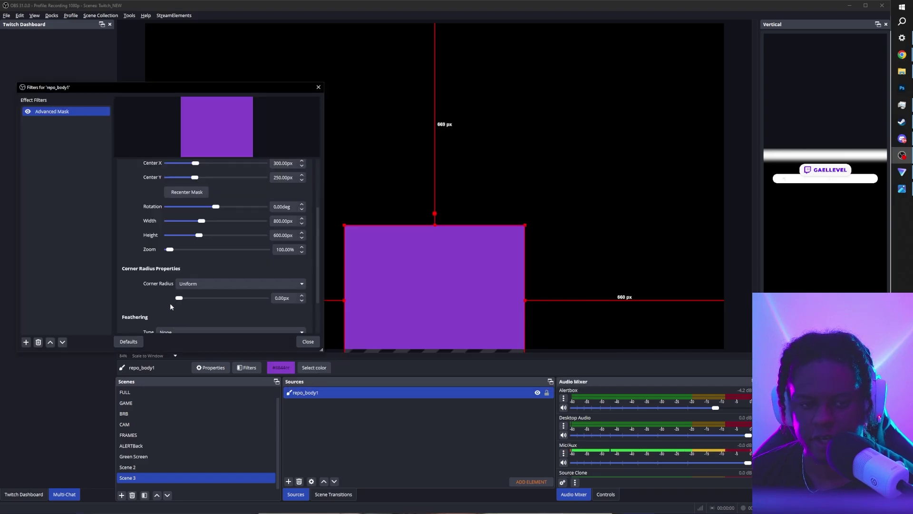
pyautogui.moveTo(179, 300); pyautogui.dragTo(205, 303)
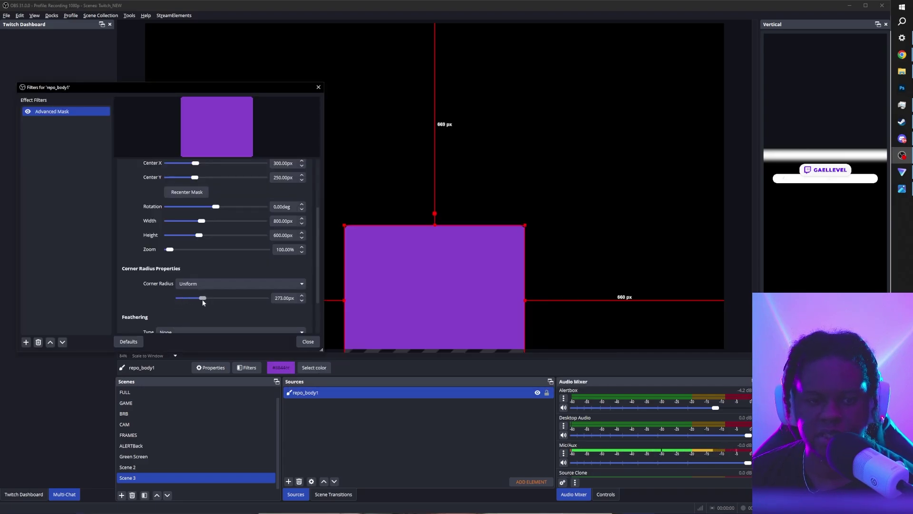
pyautogui.click(308, 341)
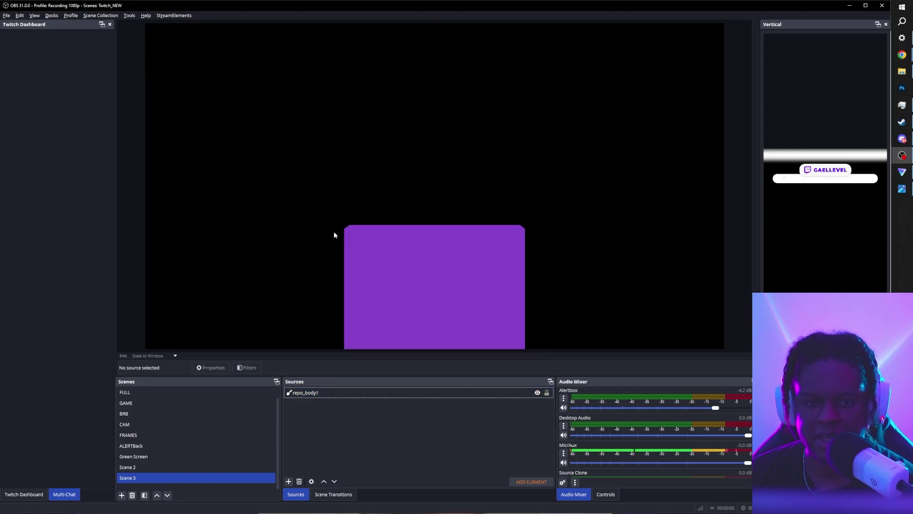
# Check repo_body1's size, set the mask height to 500, and reduce the corner radius to about 103 px.
pyautogui.click(335, 232)
pyautogui.doubleClick(319, 393)
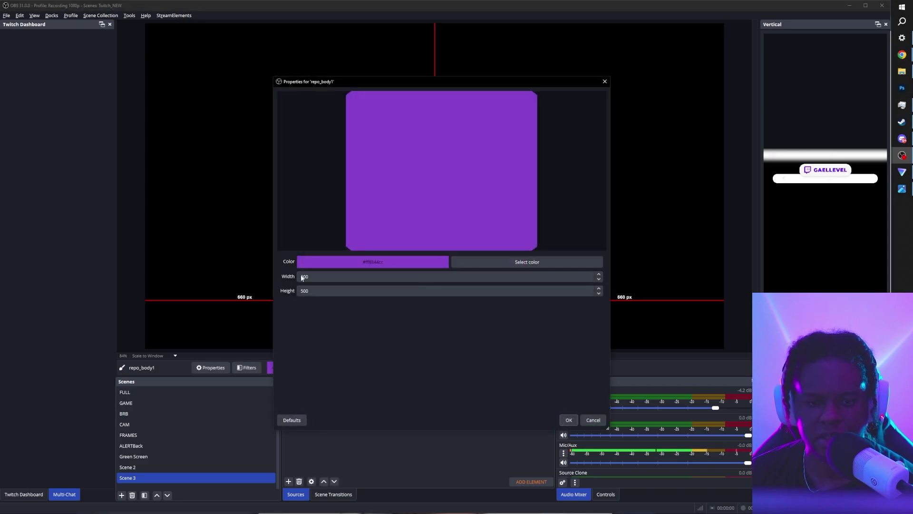
pyautogui.click(568, 420)
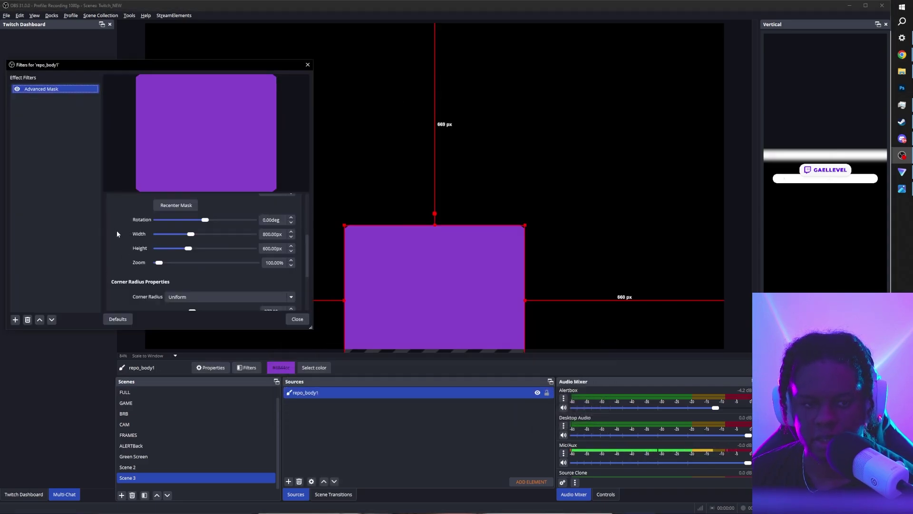
pyautogui.click(271, 248)
pyautogui.write('500')
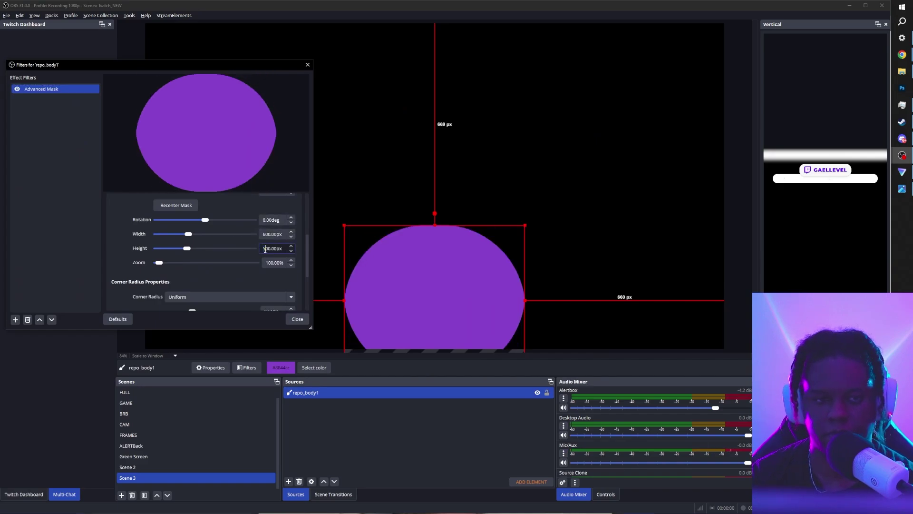
pyautogui.scroll(-1, 193, 268)
pyautogui.moveTo(193, 269); pyautogui.dragTo(171, 269)
# Duplicate repo_body1 as a lighter purple copy placed behind the original.
pyautogui.press('Escape')
pyautogui.rightClick(312, 391)
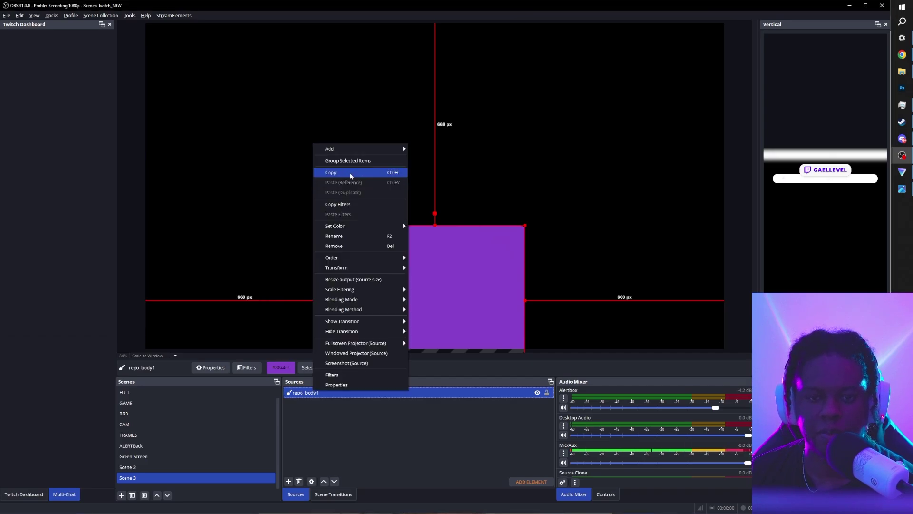
pyautogui.click(349, 172)
pyautogui.rightClick(320, 391)
pyautogui.click(350, 192)
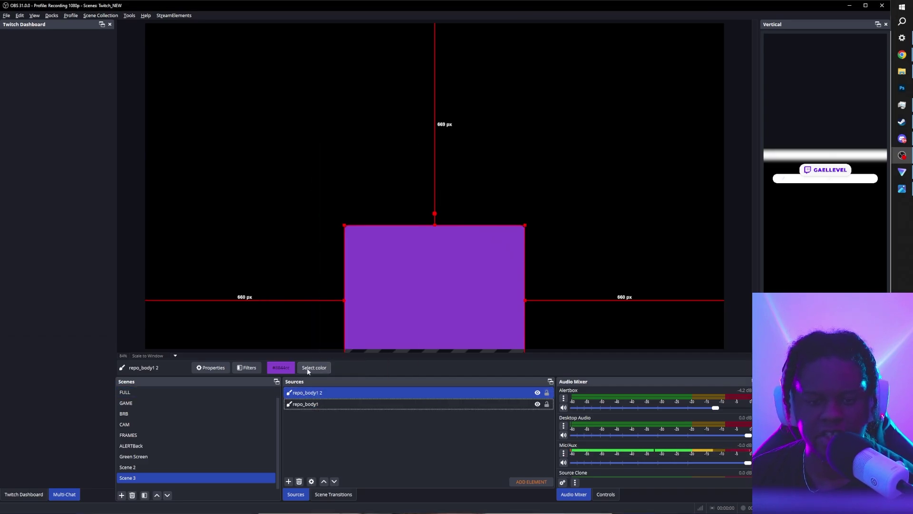
pyautogui.click(314, 367)
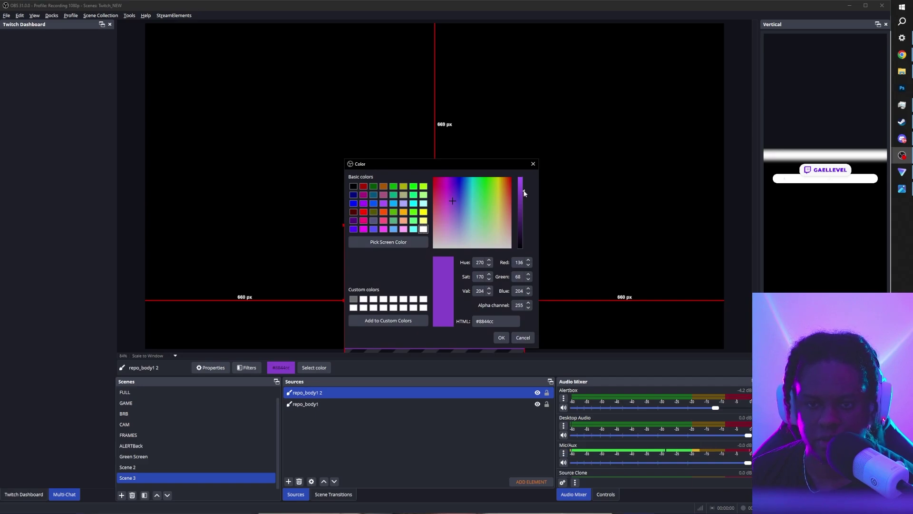
pyautogui.moveTo(524, 193); pyautogui.dragTo(524, 185)
pyautogui.press('Return')
pyautogui.moveTo(305, 395); pyautogui.dragTo(303, 425)
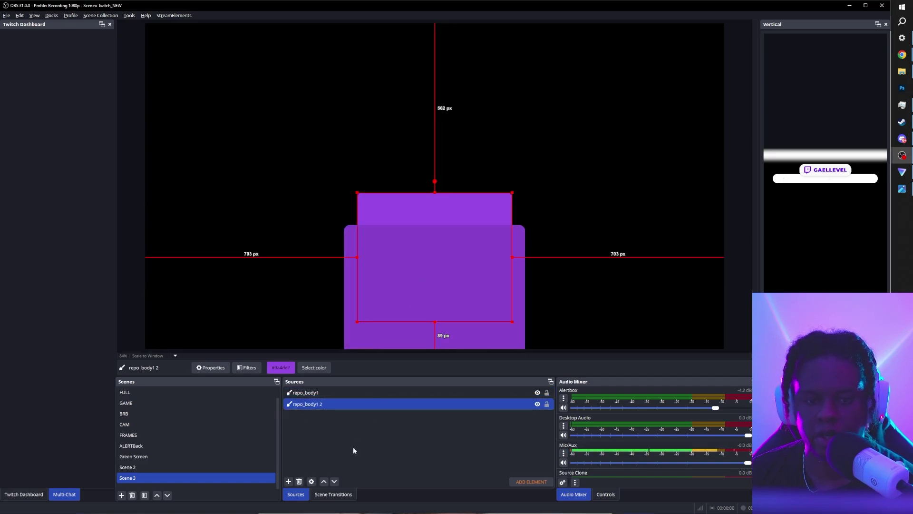
pyautogui.click(342, 433)
# Paste a third copy, rename it head, and move it to the top of the canvas.
pyautogui.rightClick(317, 422)
pyautogui.click(338, 458)
pyautogui.click(331, 392)
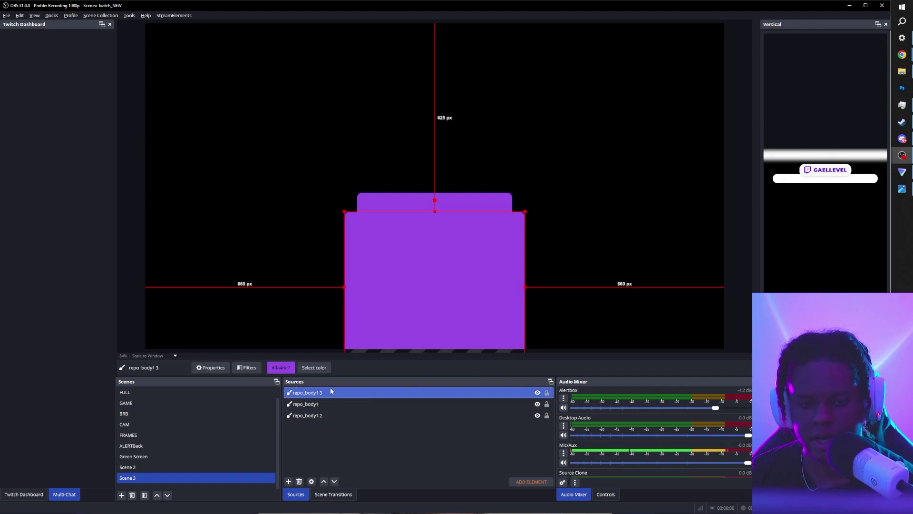
pyautogui.click(332, 393)
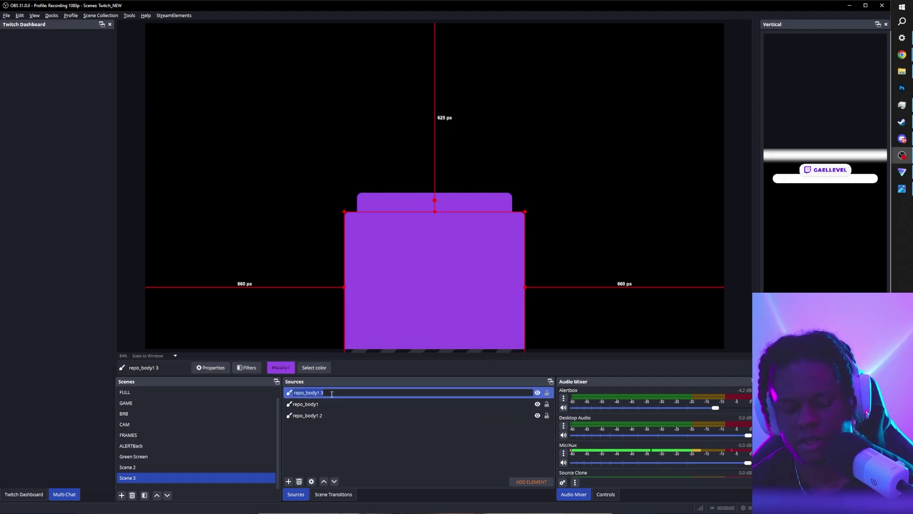
pyautogui.write('head')
pyautogui.press('Return')
pyautogui.moveTo(414, 306); pyautogui.dragTo(414, 134)
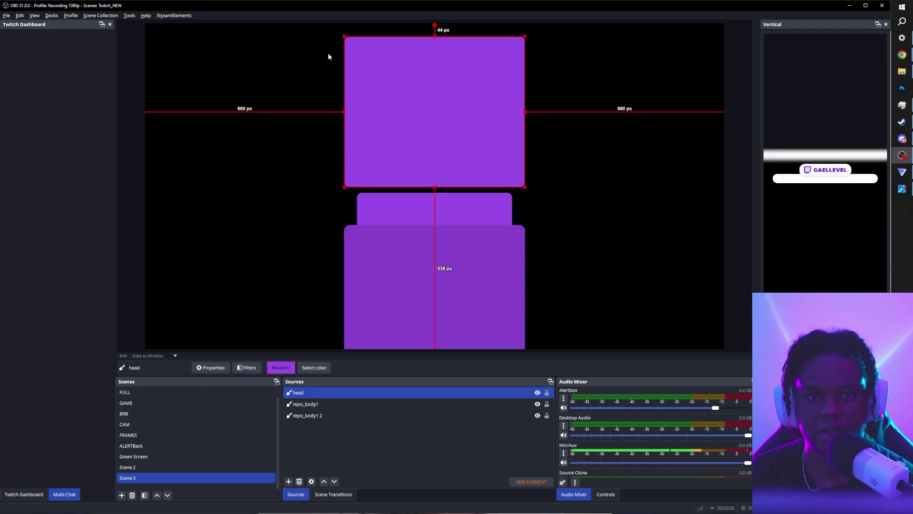
# Shrink the head box and give its mask custom 248 px top-left and top-right corner radii.
pyautogui.moveTo(342, 39); pyautogui.dragTo(358, 61)
pyautogui.click(246, 367)
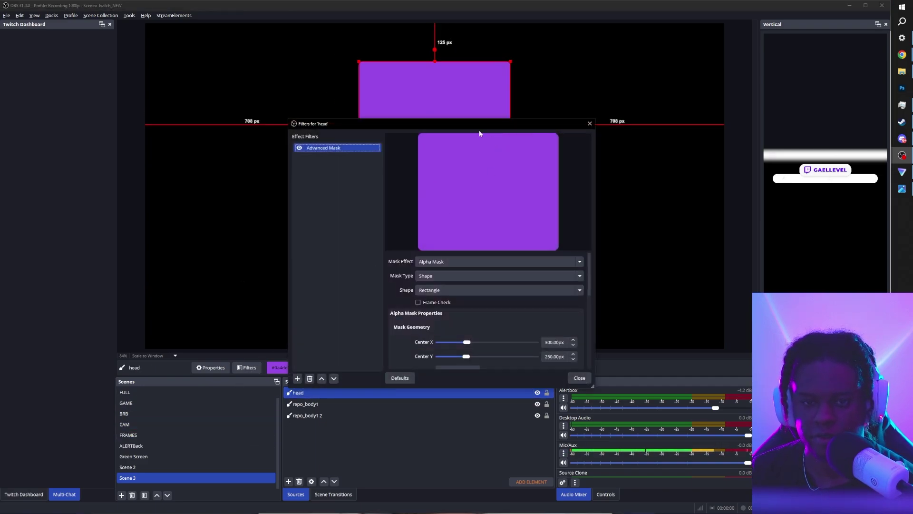
pyautogui.scroll(-5, 442, 304)
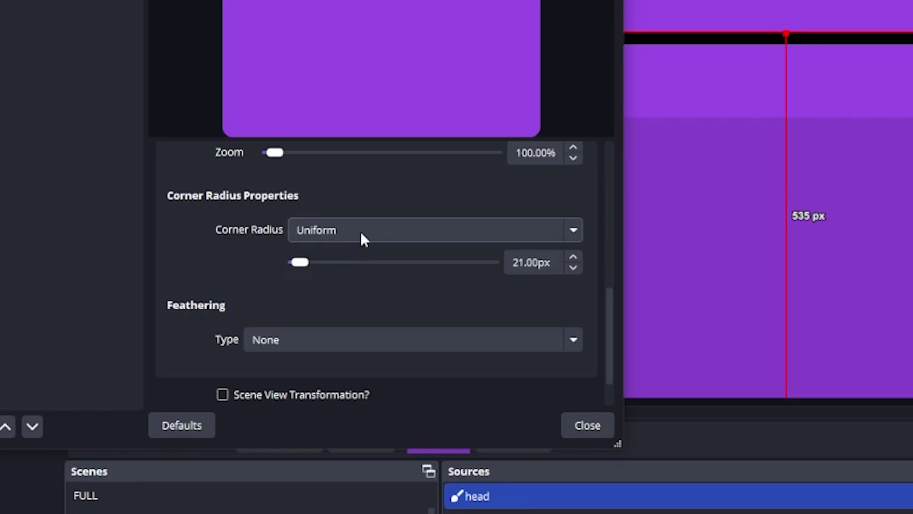
pyautogui.click(365, 233)
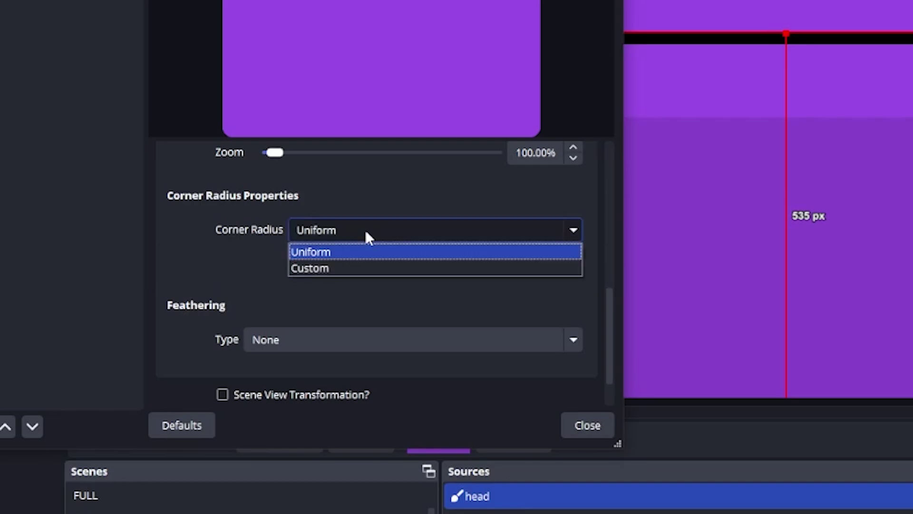
pyautogui.click(370, 266)
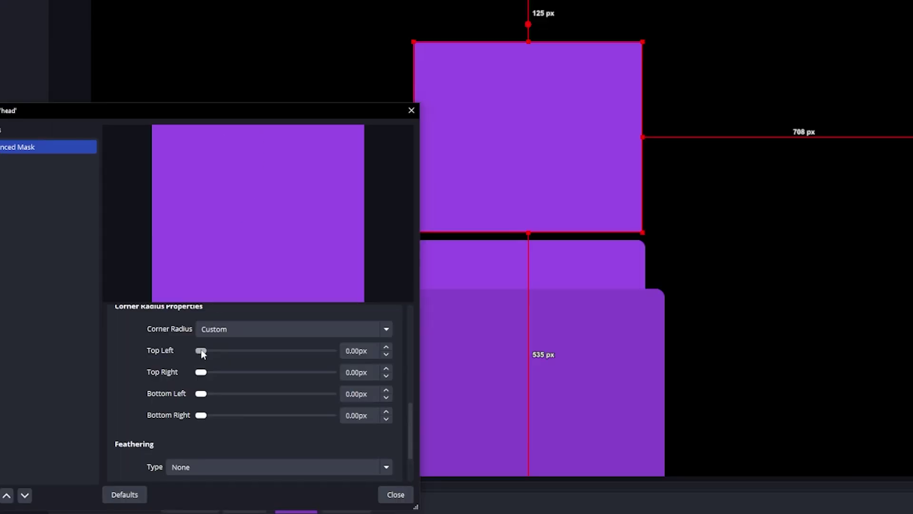
pyautogui.moveTo(201, 352); pyautogui.dragTo(225, 374)
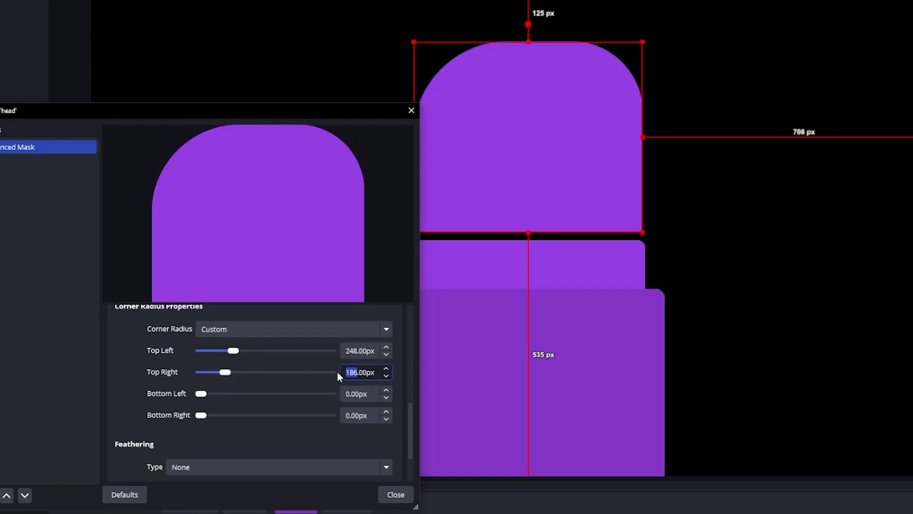
pyautogui.write('248')
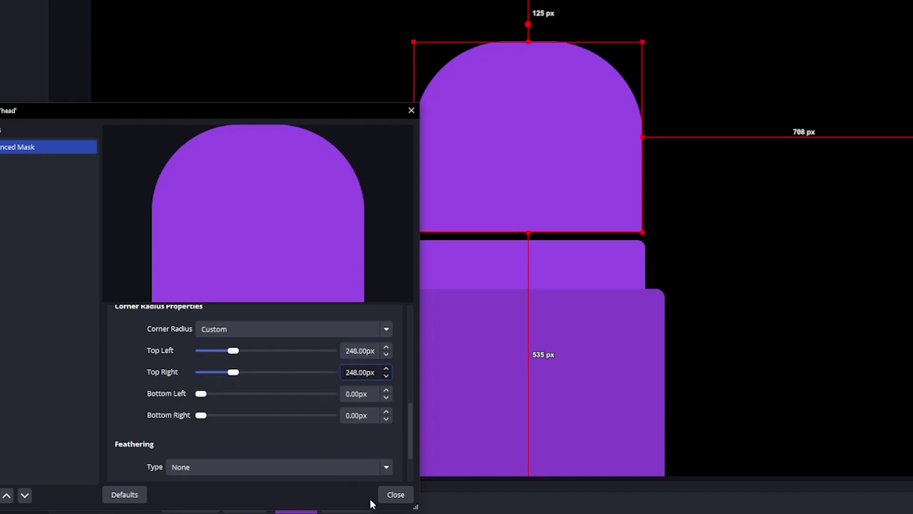
# Add a white 500×500 Color Source named repo_eyes.
pyautogui.click(393, 496)
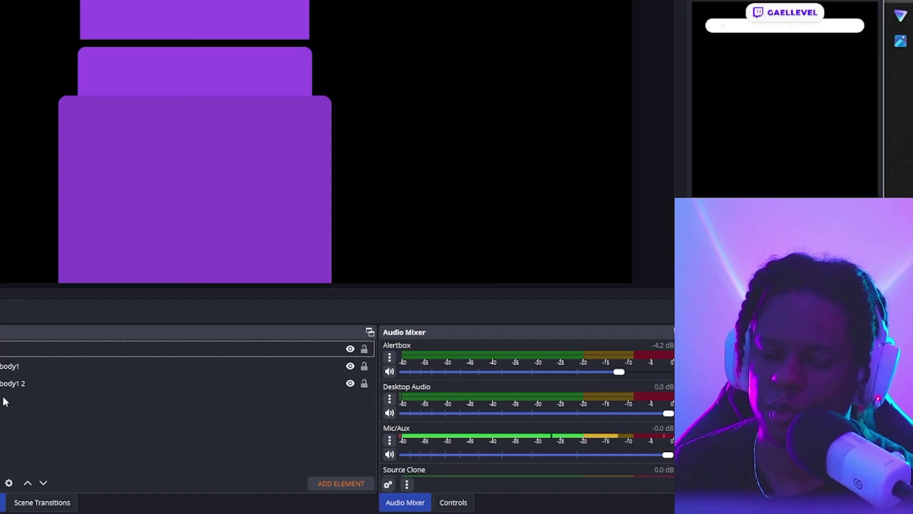
pyautogui.click(288, 481)
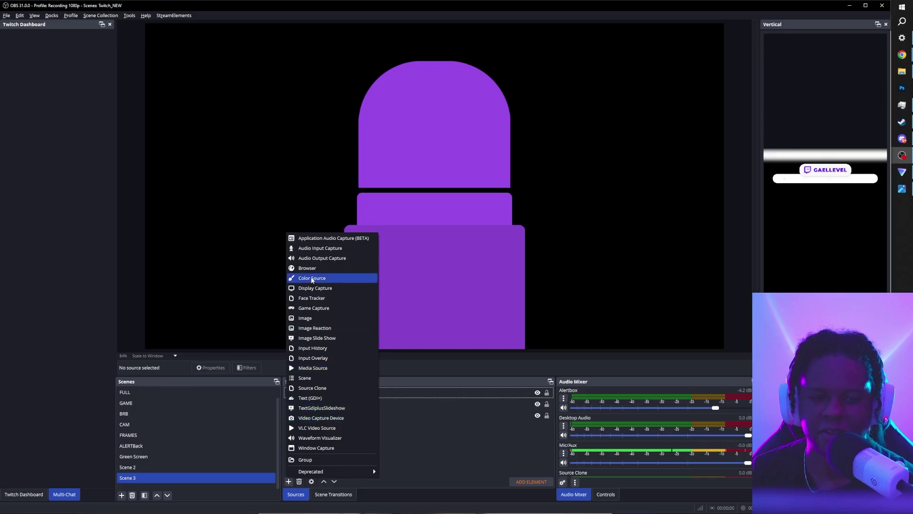
pyautogui.click(312, 279)
pyautogui.write('repo_eyes')
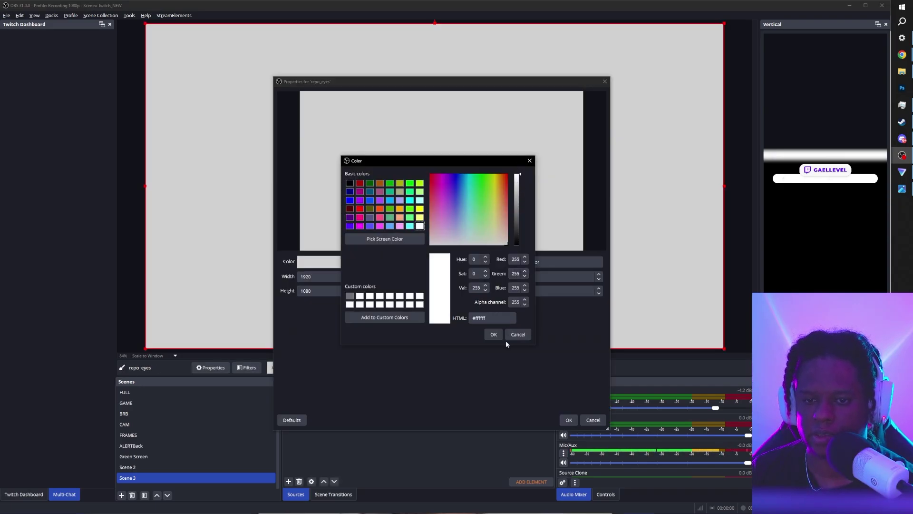
pyautogui.moveTo(516, 186); pyautogui.dragTo(517, 174)
pyautogui.click(493, 334)
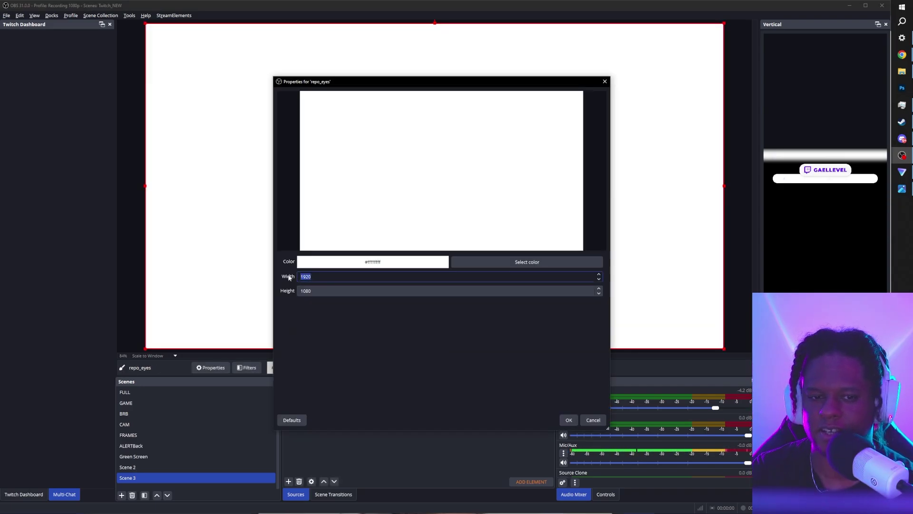
pyautogui.write('500')
pyautogui.press('Tab')
pyautogui.write('500')
pyautogui.press('Return')
# Mask repo_eyes into a smaller circle with an Advanced Mask filter.
pyautogui.click(247, 367)
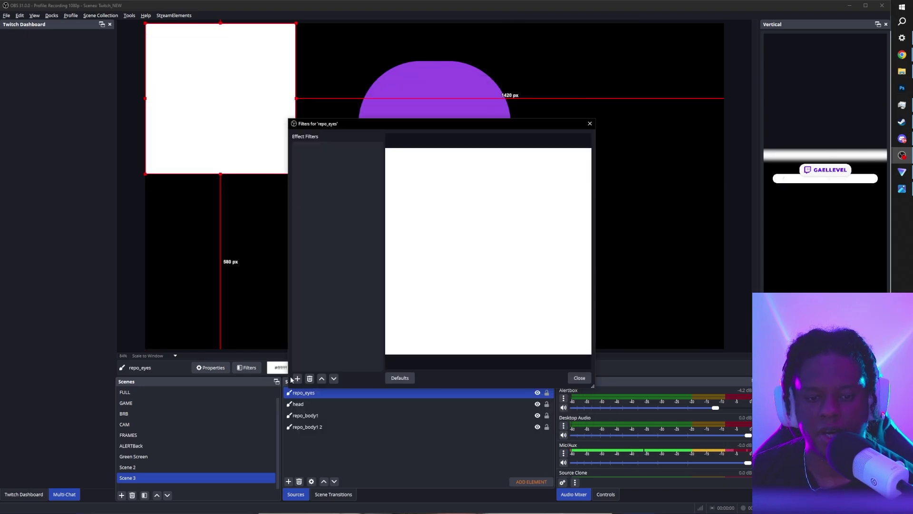
pyautogui.click(297, 379)
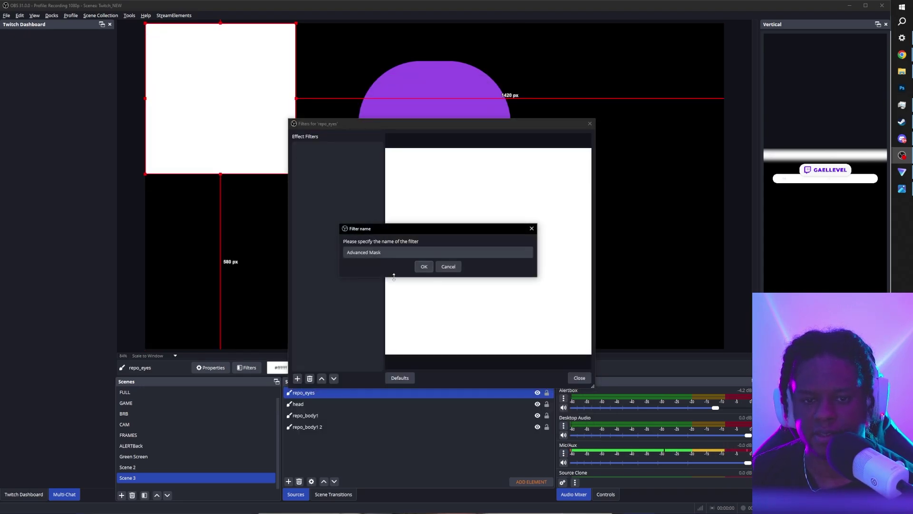
pyautogui.click(328, 138)
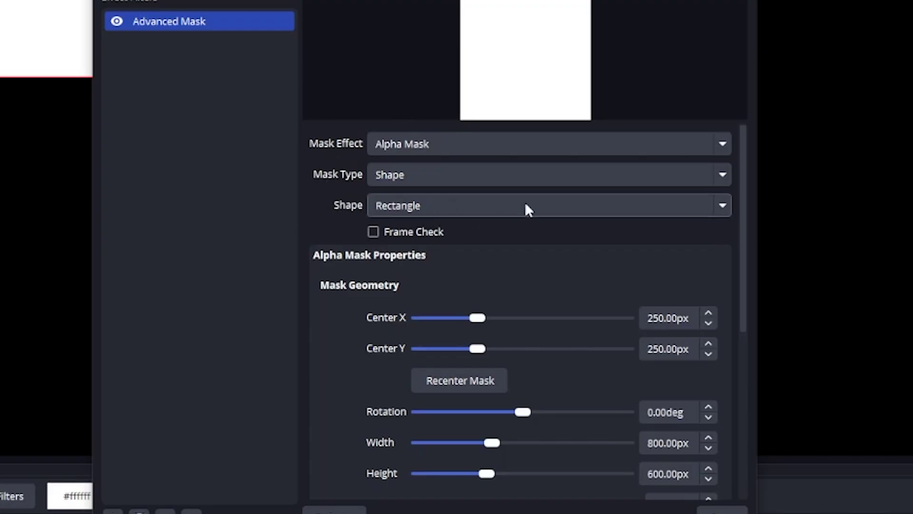
pyautogui.click(477, 211)
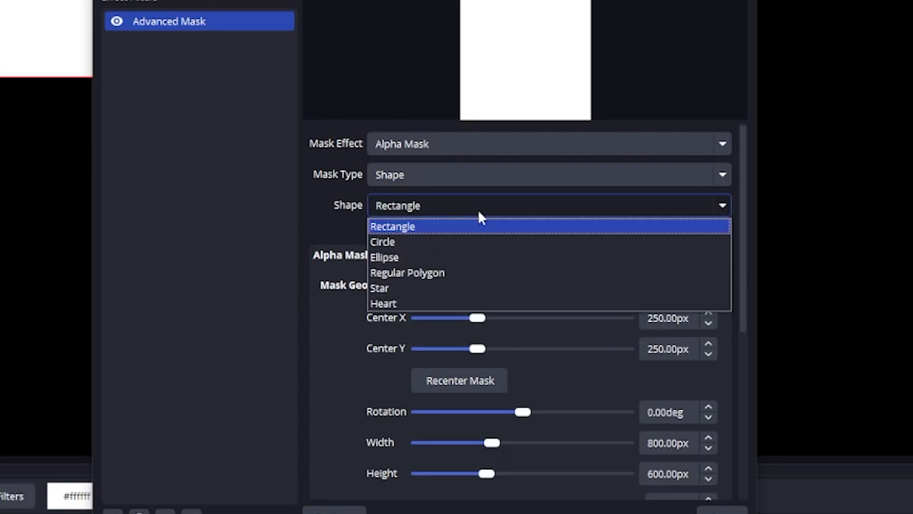
pyautogui.click(461, 244)
pyautogui.moveTo(442, 287); pyautogui.dragTo(442, 287)
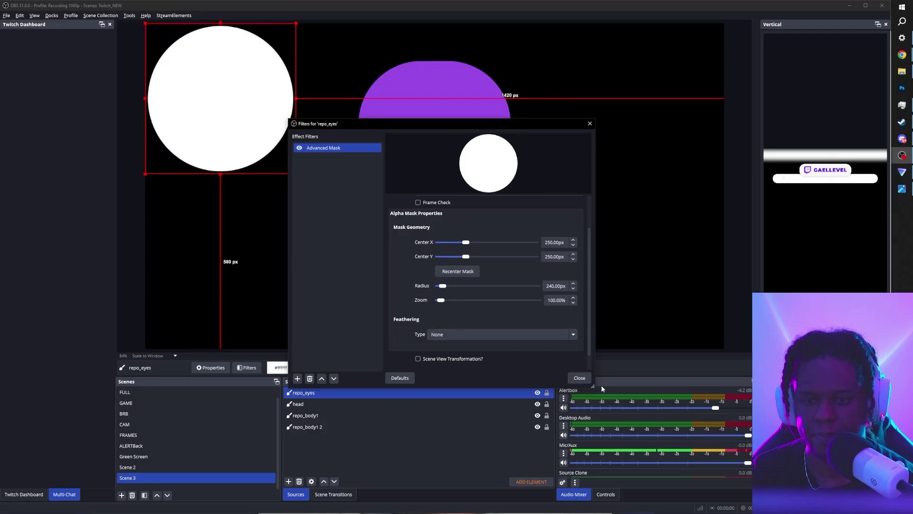
pyautogui.click(579, 378)
# Copy repo_eyes and place the pasted second eye beside the first.
pyautogui.rightClick(303, 146)
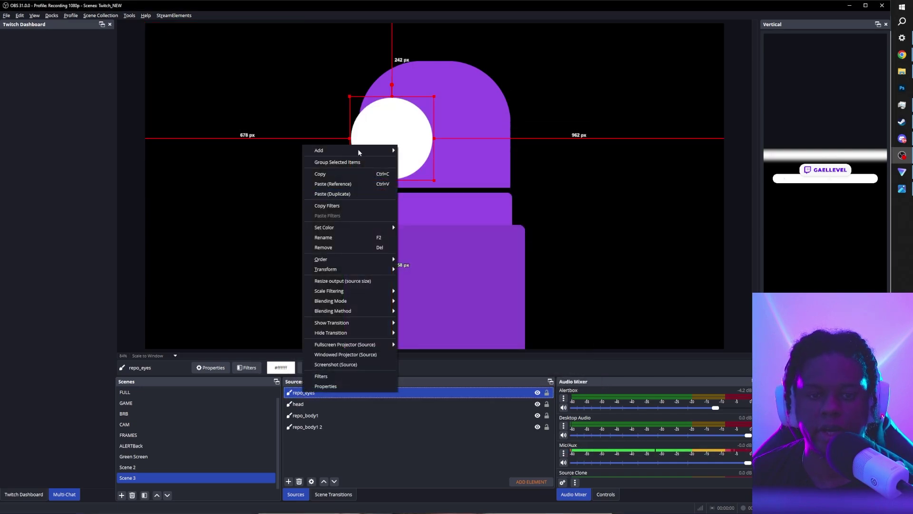
pyautogui.click(353, 175)
pyautogui.rightClick(323, 390)
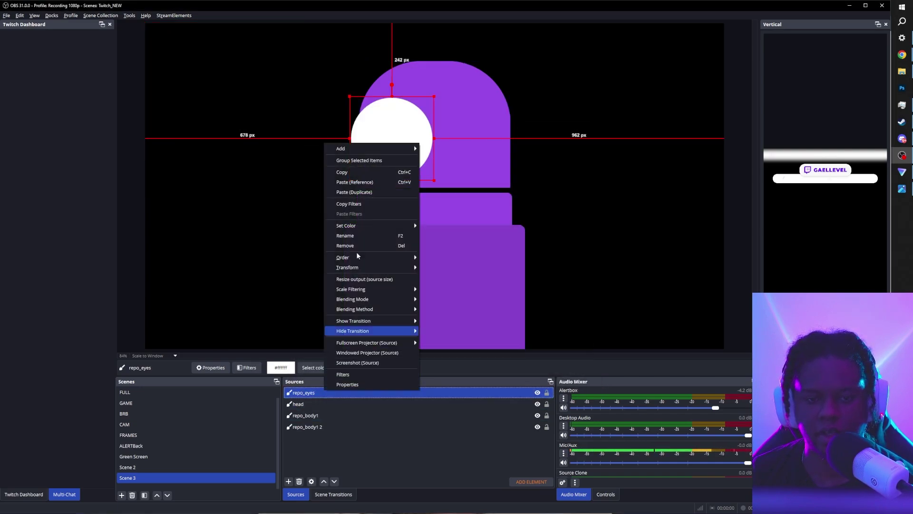
pyautogui.click(364, 192)
pyautogui.moveTo(396, 129); pyautogui.dragTo(484, 129)
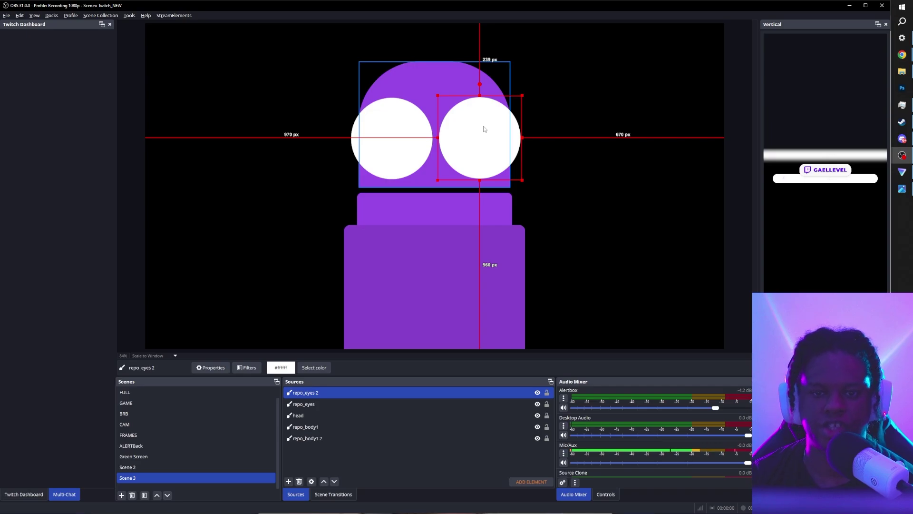
# Paste another eye copy, colour it black, and shrink it into a pupil.
pyautogui.rightClick(302, 143)
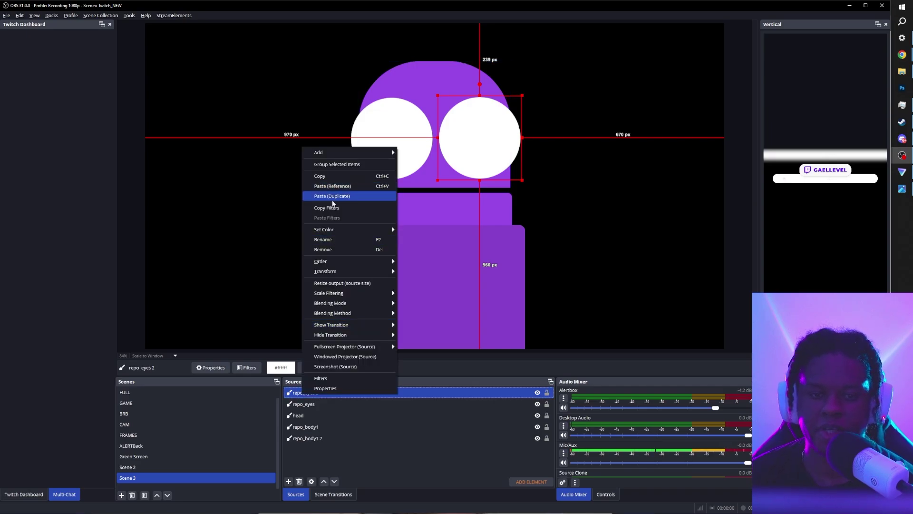
pyautogui.click(327, 192)
pyautogui.click(314, 367)
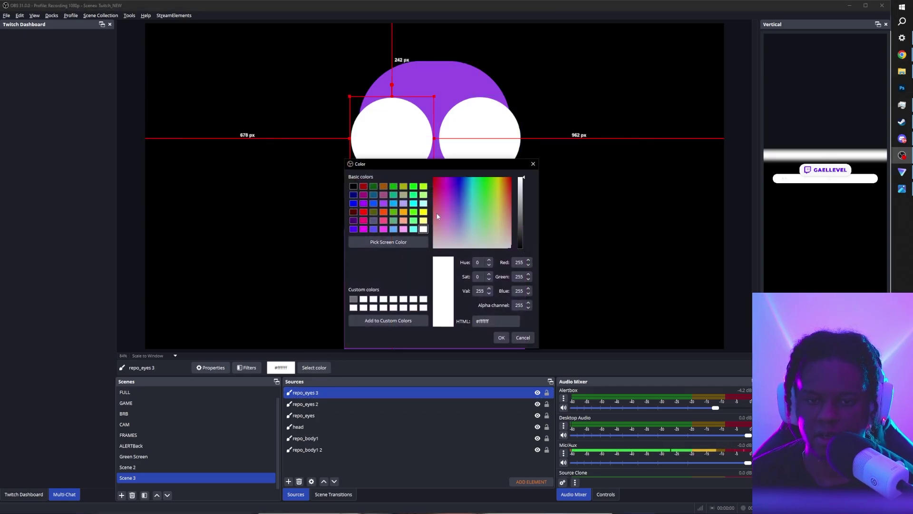
pyautogui.moveTo(520, 205); pyautogui.dragTo(521, 247)
pyautogui.click(501, 338)
pyautogui.moveTo(362, 163); pyautogui.dragTo(401, 147)
# Duplicate the pupil and rename the two as repo_left iris and repo_right iris.
pyautogui.rightClick(315, 394)
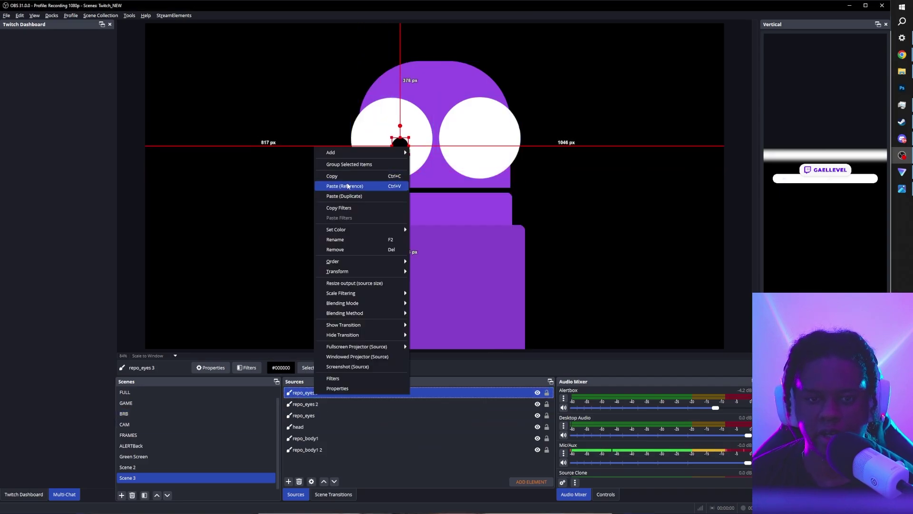
pyautogui.click(344, 196)
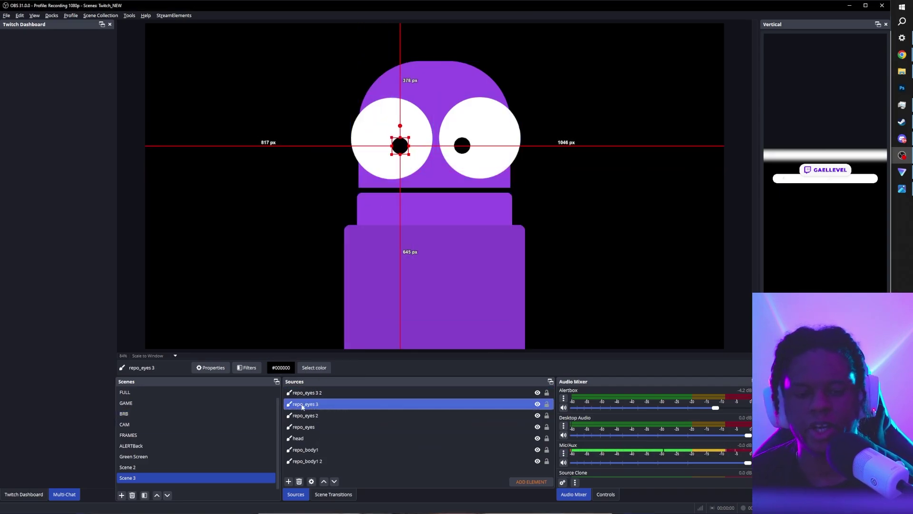
pyautogui.press('F2')
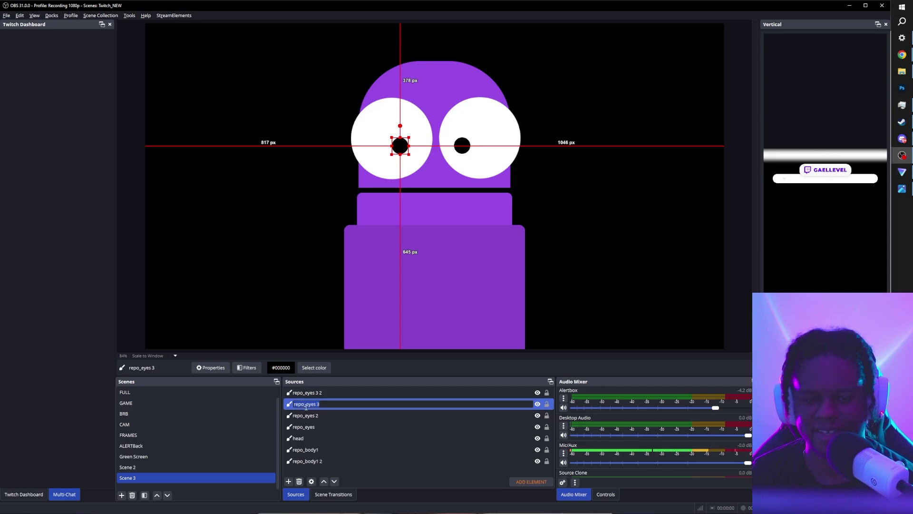
pyautogui.click(297, 471)
# Add a 200×800 Color Source named repo_arm.
pyautogui.click(288, 481)
pyautogui.click(315, 283)
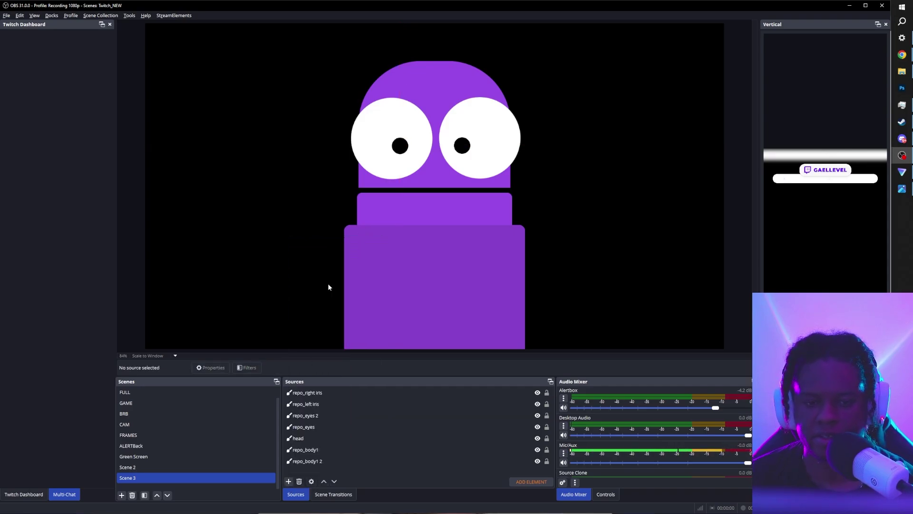
pyautogui.write('repo_arm')
pyautogui.press('Return')
pyautogui.doubleClick(330, 278)
pyautogui.write('200')
pyautogui.press('Tab')
pyautogui.write('800')
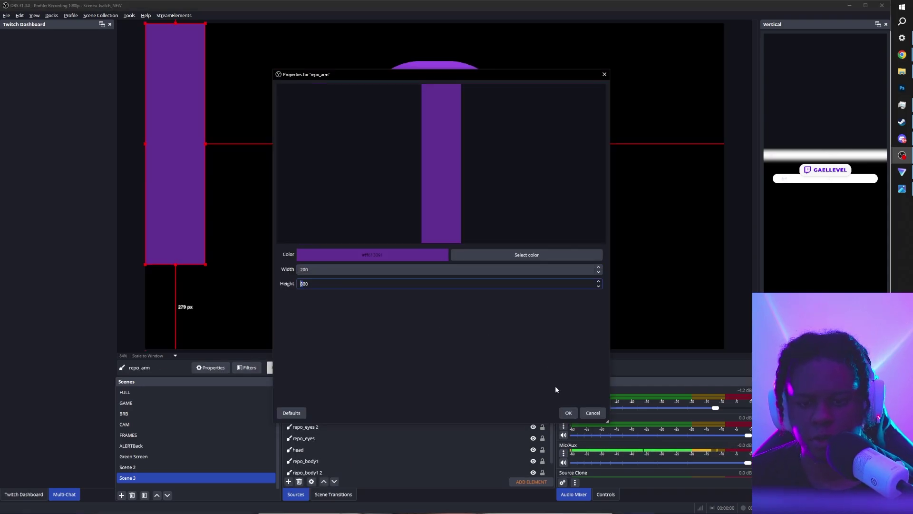
pyautogui.click(569, 412)
# Give repo_arm an Advanced Mask of width 200, height 800 with rounded corners.
pyautogui.click(247, 367)
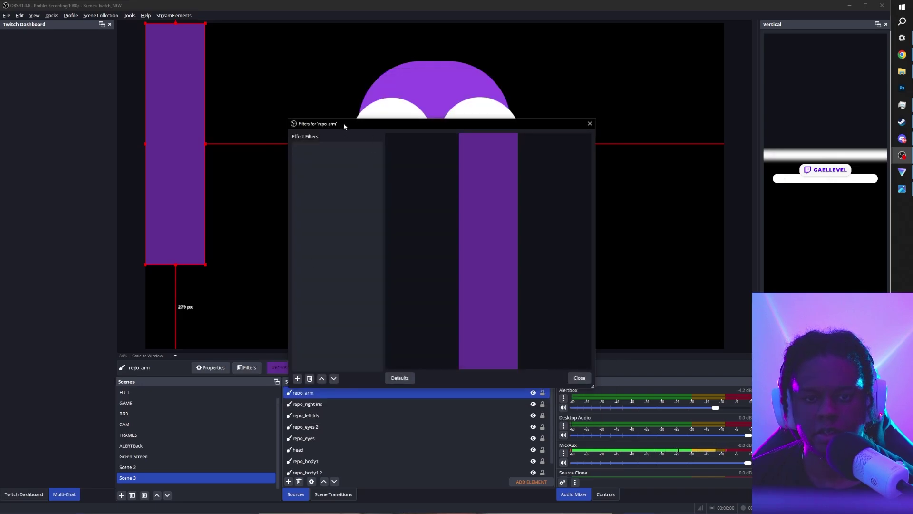
pyautogui.rightClick(367, 135)
pyautogui.click(447, 241)
pyautogui.click(454, 251)
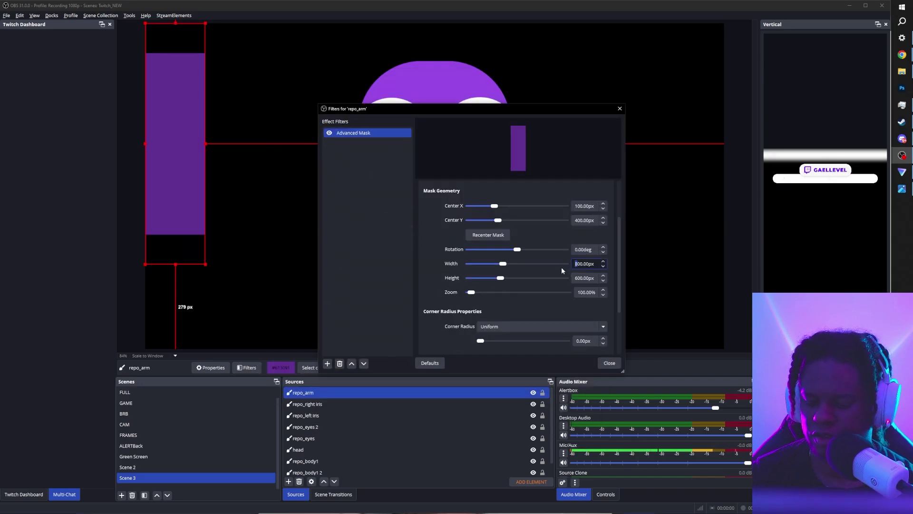
pyautogui.write('200')
pyautogui.press('Tab')
pyautogui.write('800')
pyautogui.moveTo(480, 340); pyautogui.dragTo(486, 340)
pyautogui.scroll(2, 485, 341)
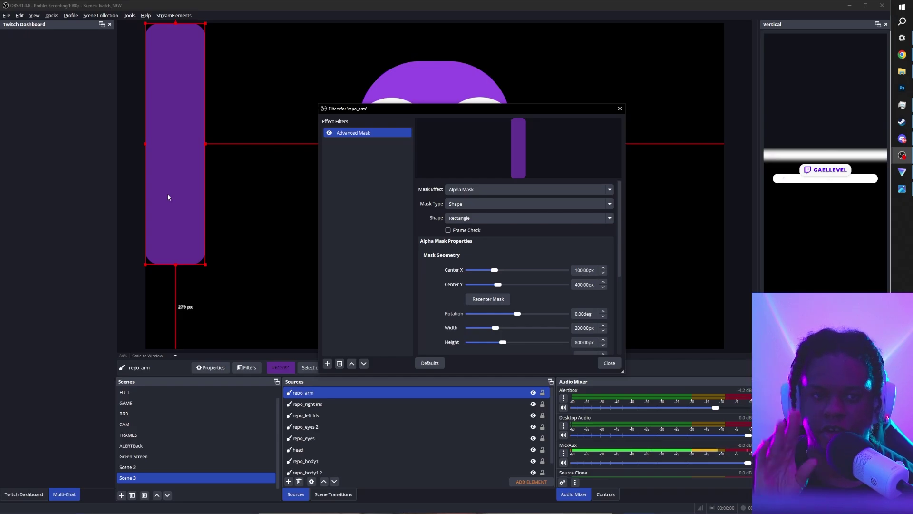
# Add a User-defined shader filter to repo_arm loaded from corner-pin.shader.
pyautogui.click(327, 363)
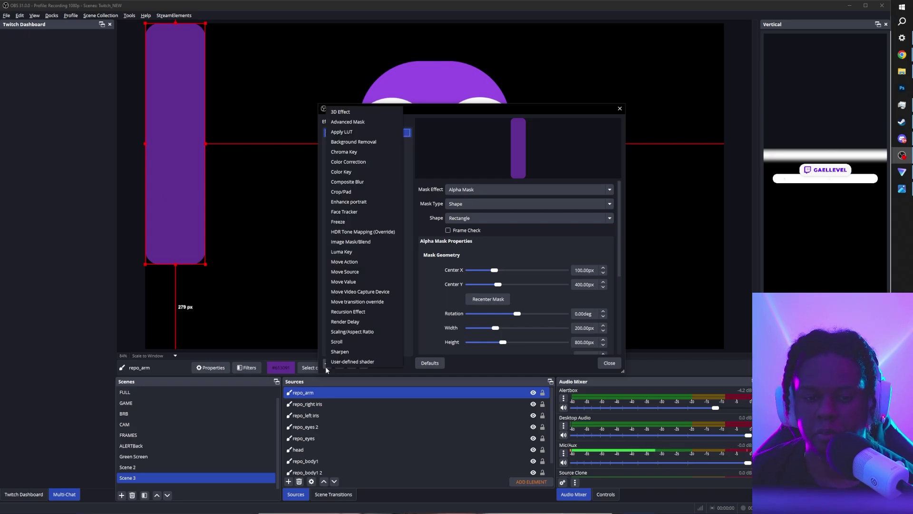
pyautogui.click(367, 361)
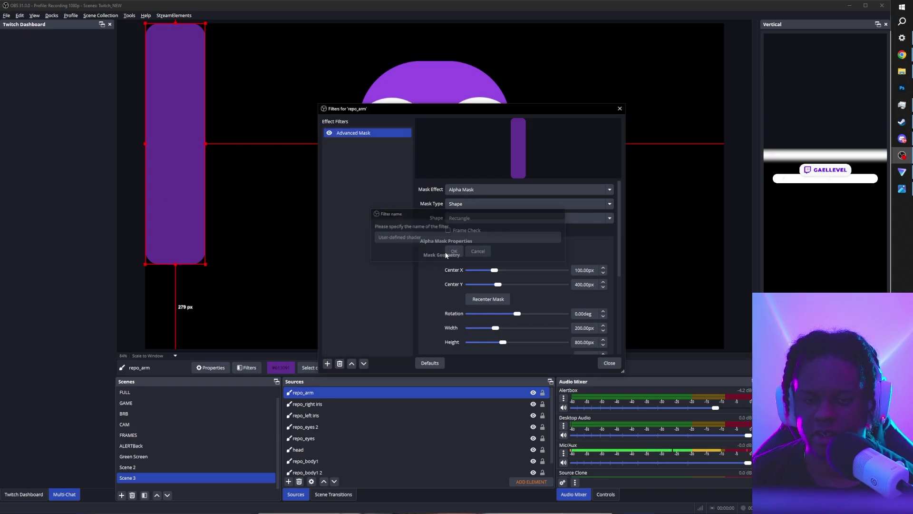
pyautogui.click(453, 252)
pyautogui.click(472, 254)
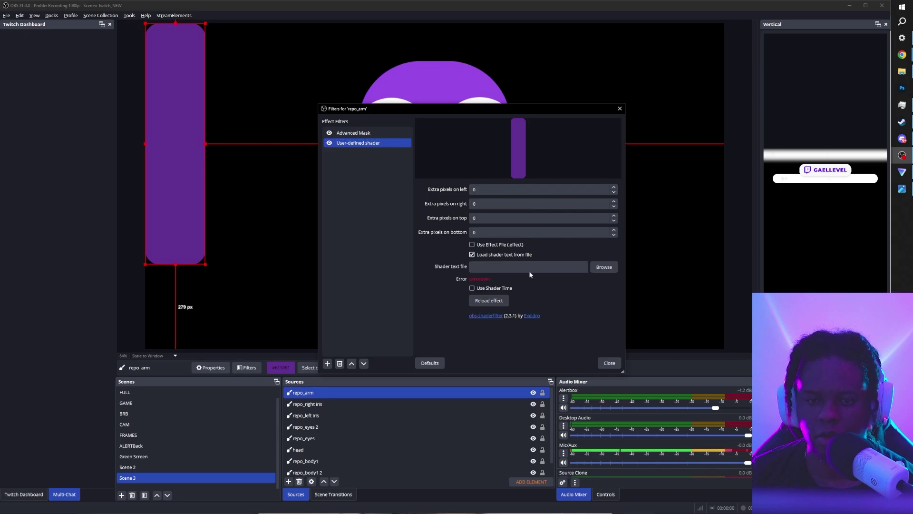
pyautogui.click(605, 268)
pyautogui.click(415, 186)
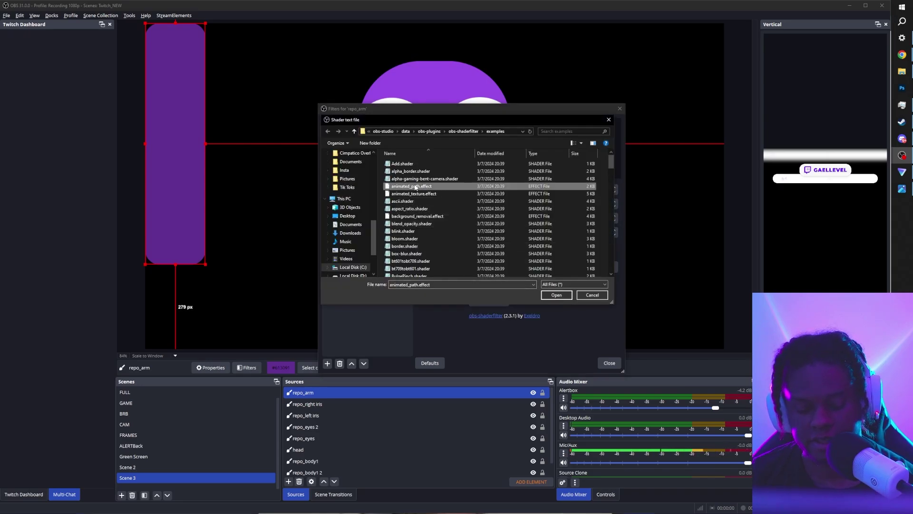
pyautogui.scroll(-5, 415, 187)
pyautogui.click(401, 217)
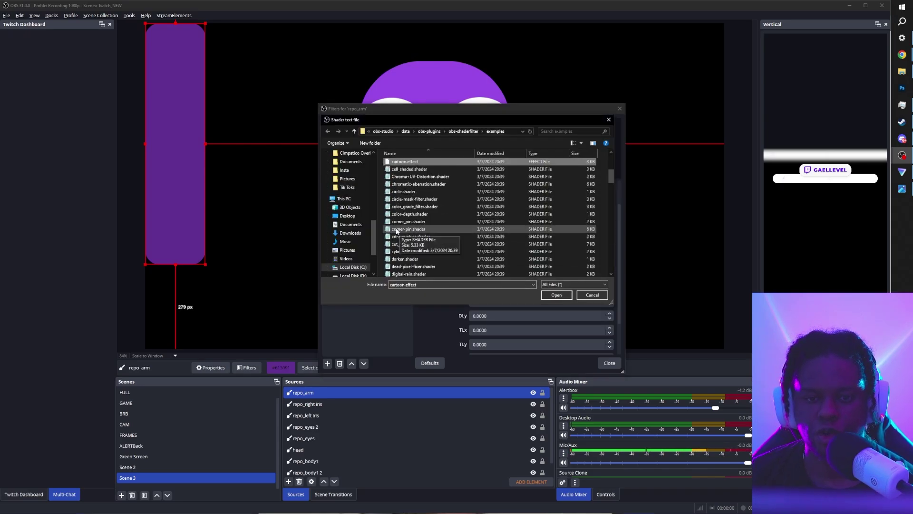
pyautogui.doubleClick(396, 229)
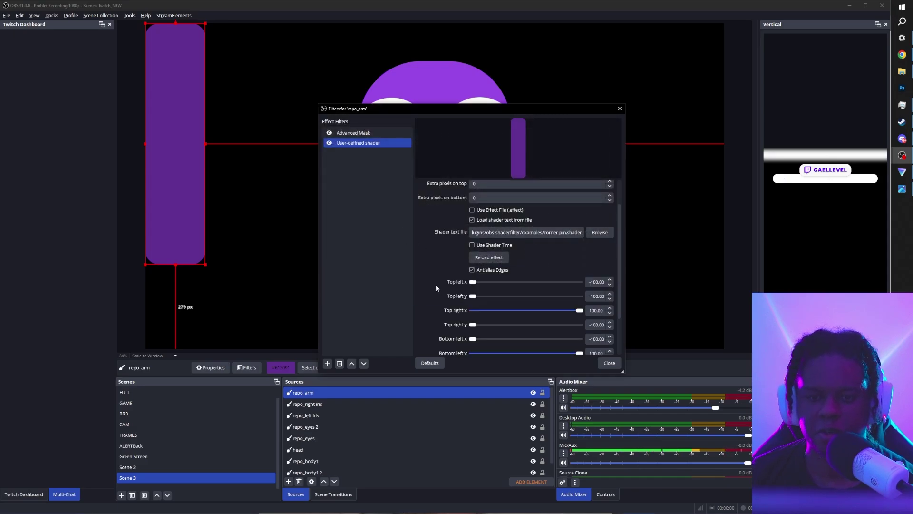
# Taper the arm with Bottom left x -80 and Bottom right x 80.
pyautogui.scroll(-2, 436, 283)
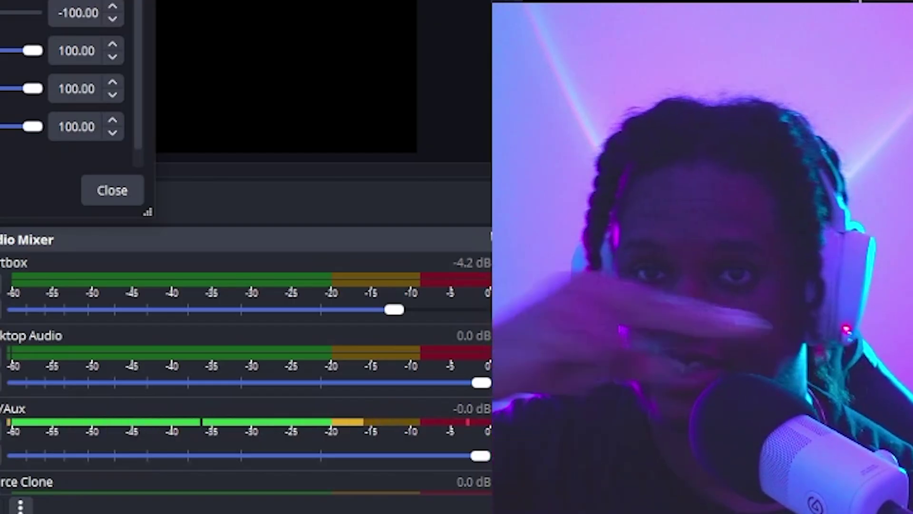
pyautogui.scroll(-1, 474, 288)
pyautogui.moveTo(474, 288); pyautogui.dragTo(485, 290)
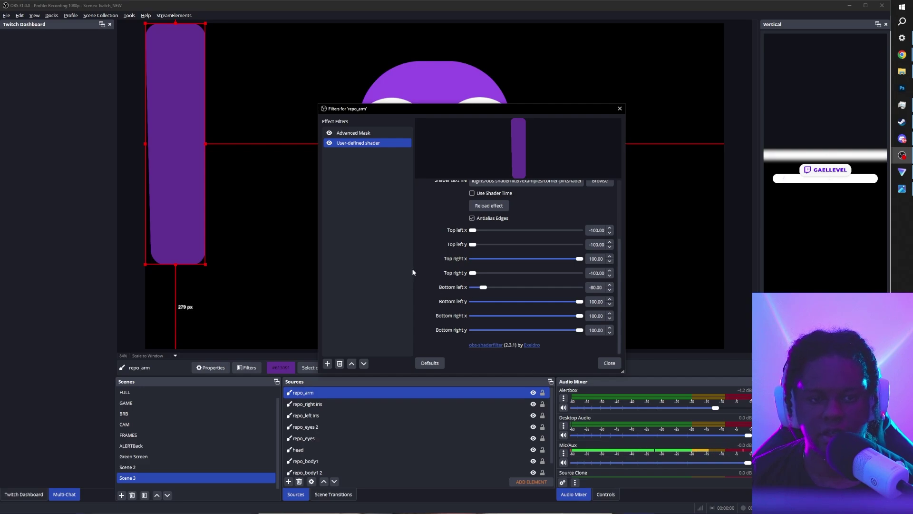
pyautogui.doubleClick(590, 318)
pyautogui.write('80')
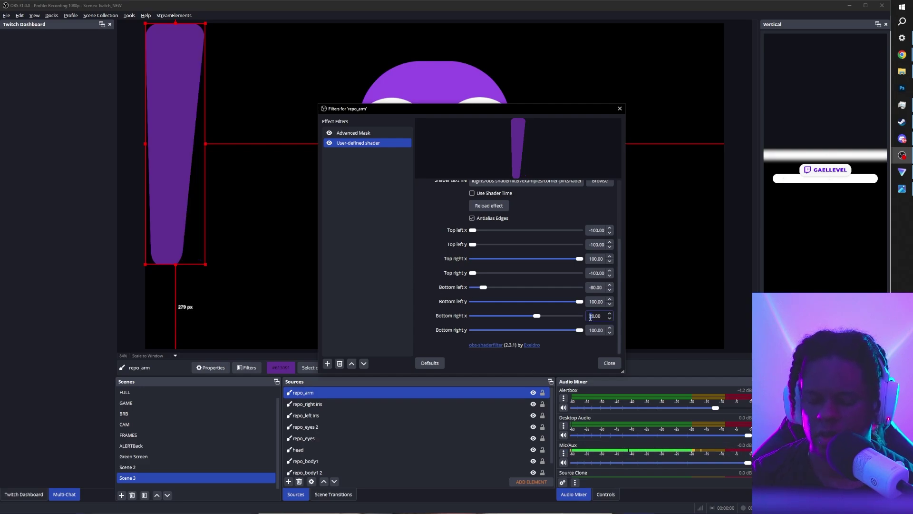
pyautogui.moveTo(483, 288); pyautogui.dragTo(490, 290)
pyautogui.press('Escape')
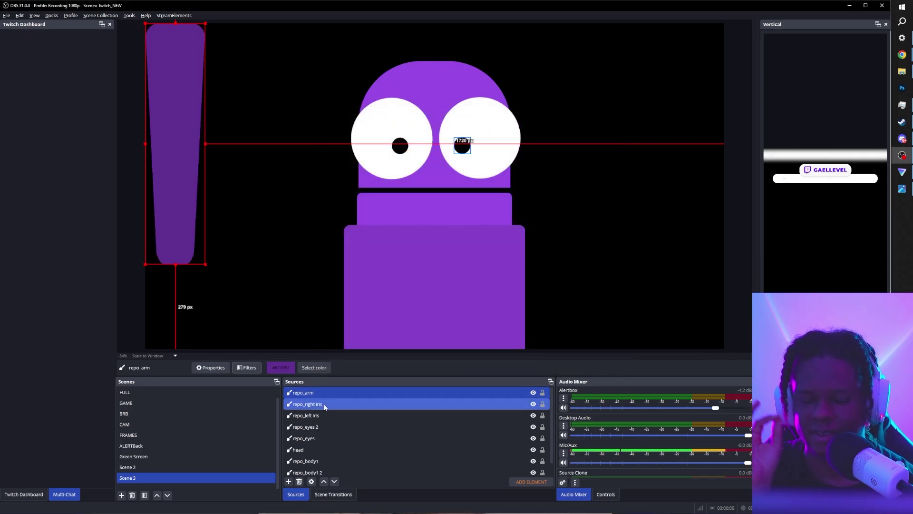
pyautogui.click(163, 32)
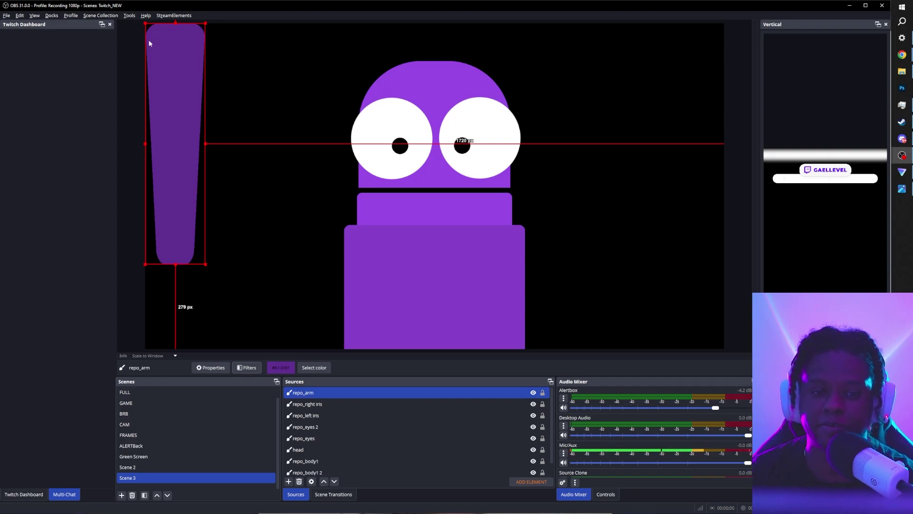
# Set repo_arm's positional alignment to Top Center in Edit Transform.
pyautogui.hotkey('ctrl', 'e')
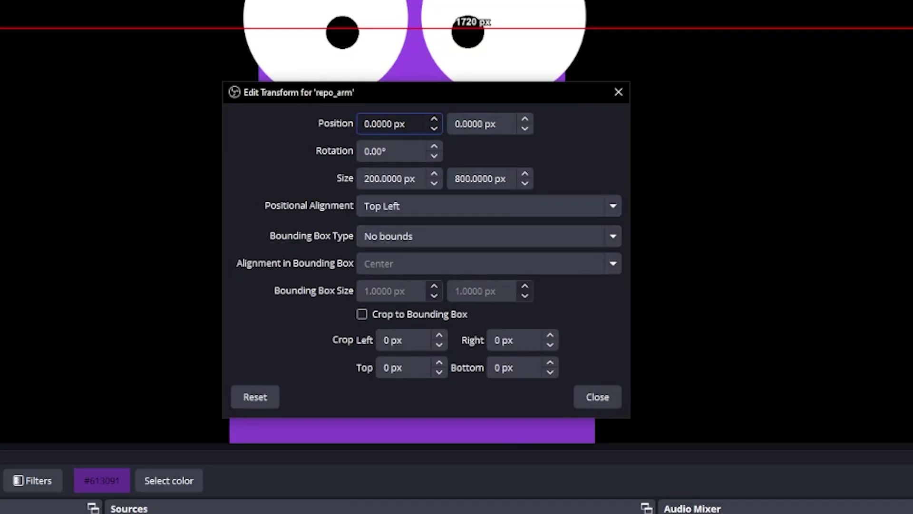
pyautogui.click(515, 205)
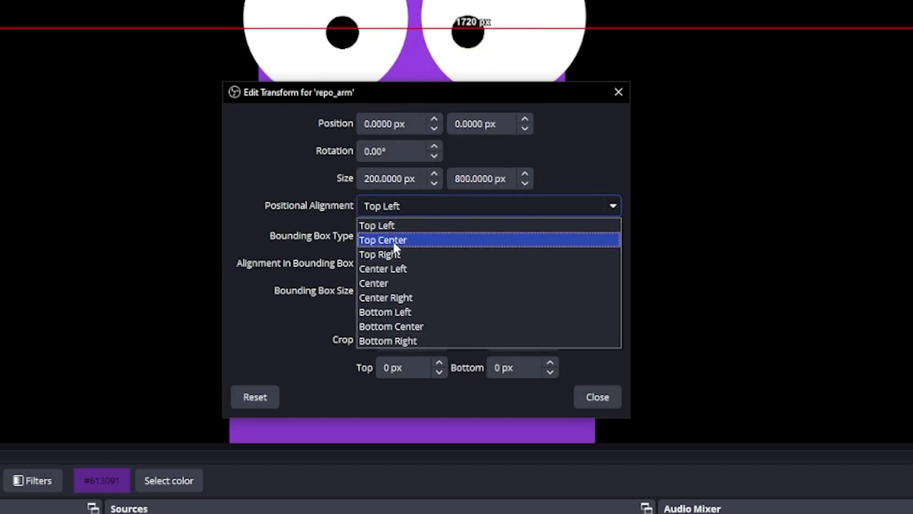
pyautogui.click(393, 240)
# Move repo_arm to the bottom of the Sources list and lower it beside the body.
pyautogui.click(399, 151)
pyautogui.scroll(-1, 399, 151)
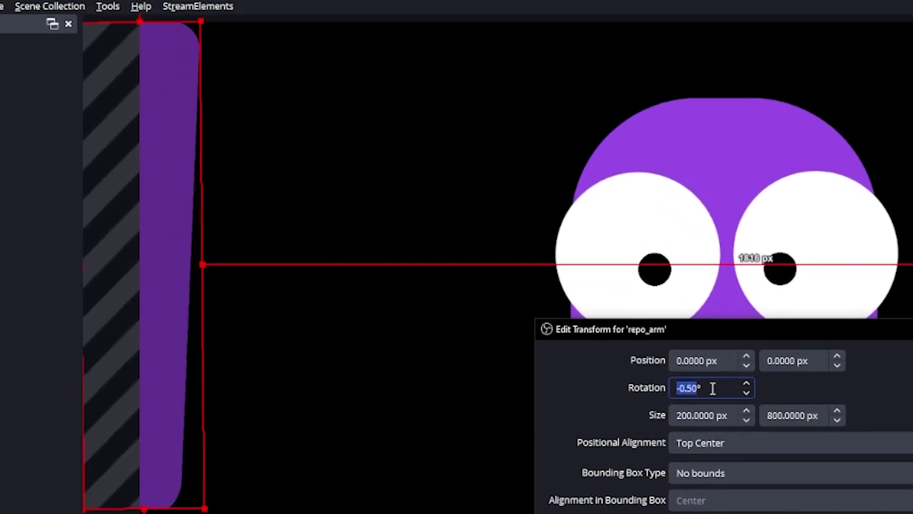
pyautogui.scroll(-2, 713, 388)
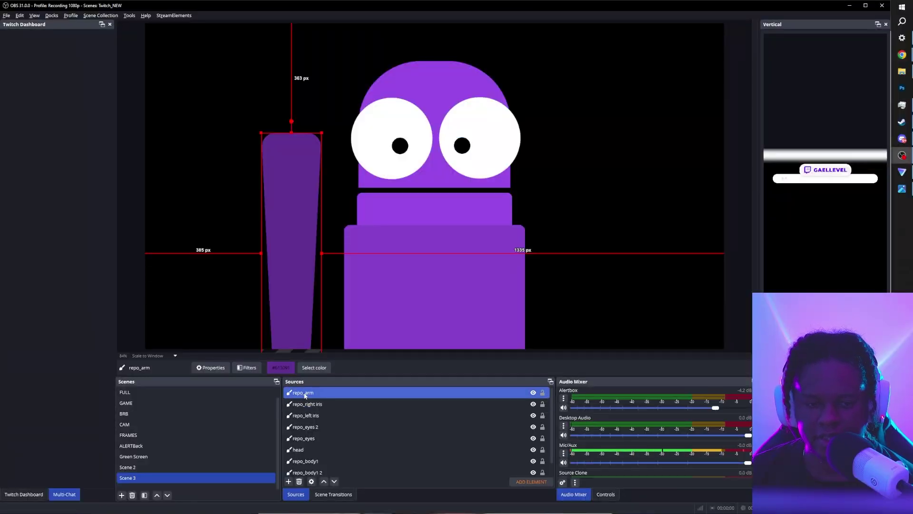
pyautogui.moveTo(305, 395); pyautogui.dragTo(345, 468)
pyautogui.moveTo(291, 160); pyautogui.dragTo(287, 260)
# Tilt repo_arm outward, then copy and paste it as duplicate repo_arm 2 at the bottom of Sources.
pyautogui.moveTo(293, 222); pyautogui.dragTo(318, 215)
pyautogui.rightClick(318, 215)
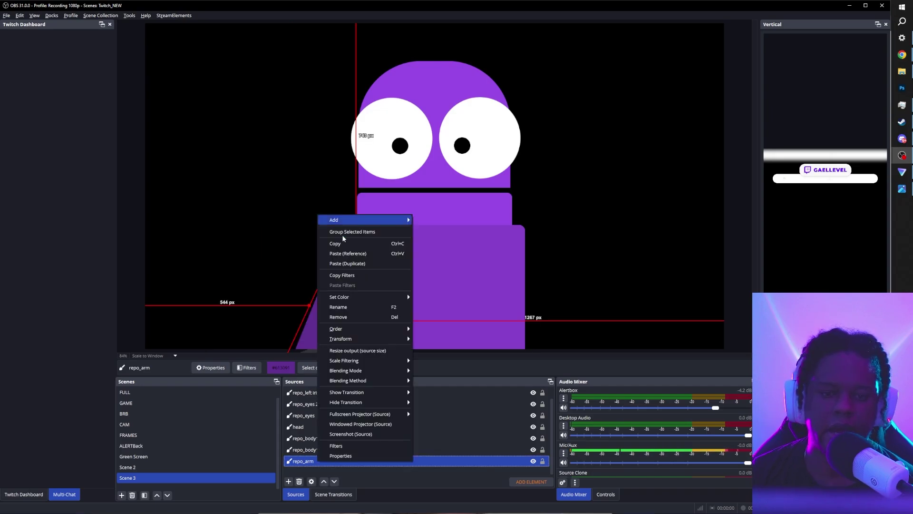
pyautogui.click(341, 247)
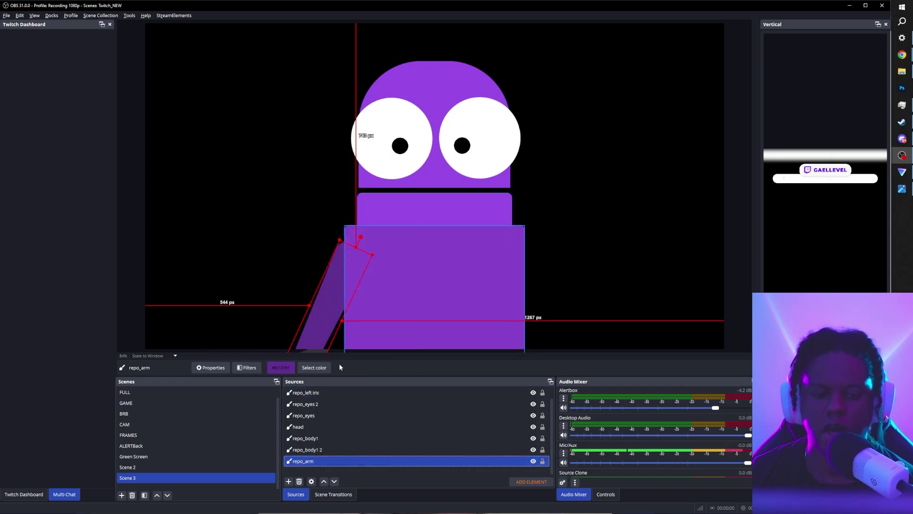
pyautogui.rightClick(319, 460)
pyautogui.click(350, 262)
pyautogui.moveTo(338, 461); pyautogui.dragTo(338, 466)
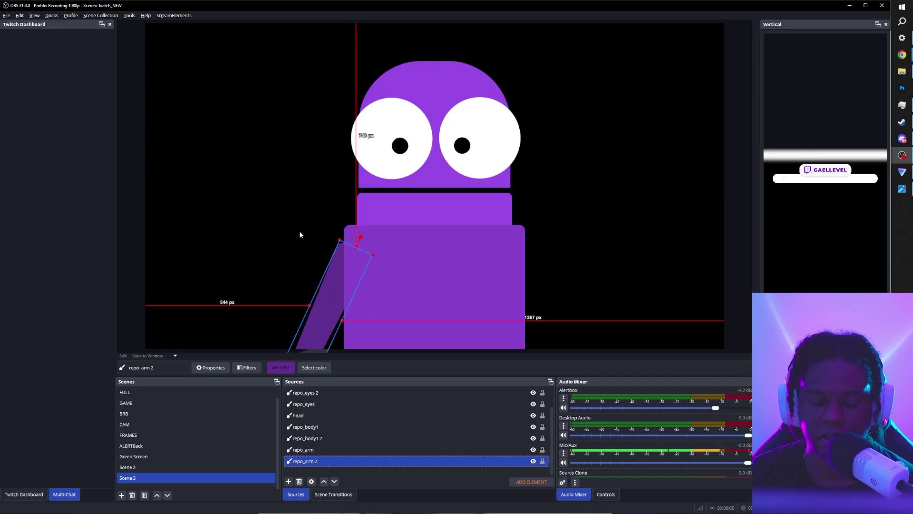
# Check both arms' rotation (24.82°) and place repo_arm 2 on the body's right side.
pyautogui.click(318, 450)
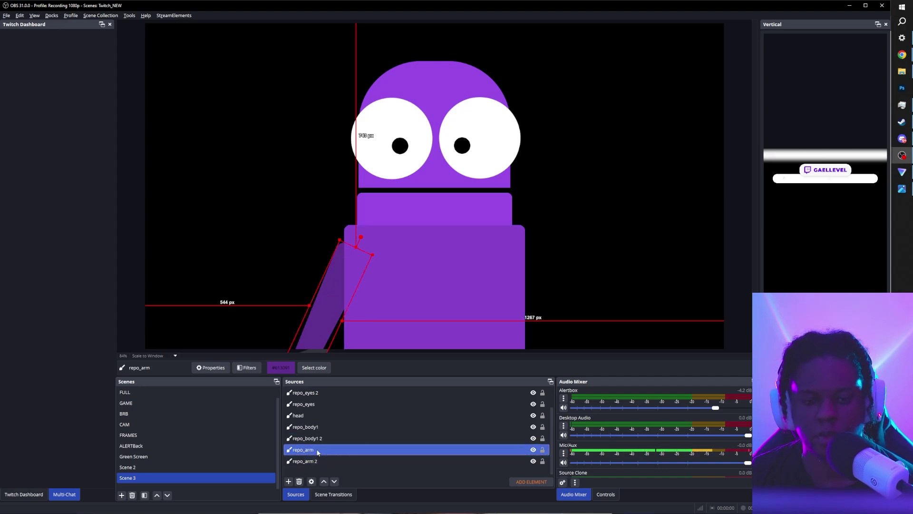
pyautogui.hotkey('ctrl', 'e')
pyautogui.moveTo(427, 204); pyautogui.dragTo(395, 204)
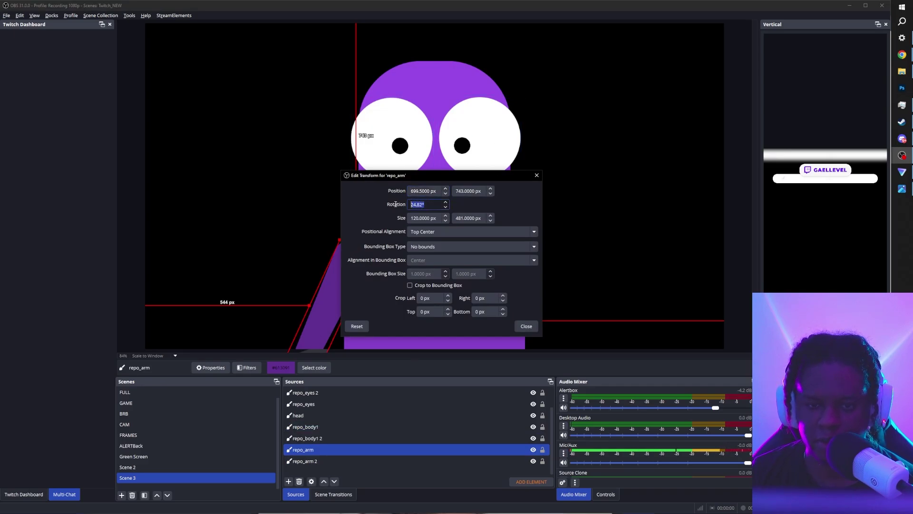
pyautogui.press('Escape')
pyautogui.press('Down')
pyautogui.hotkey('ctrl', 'e')
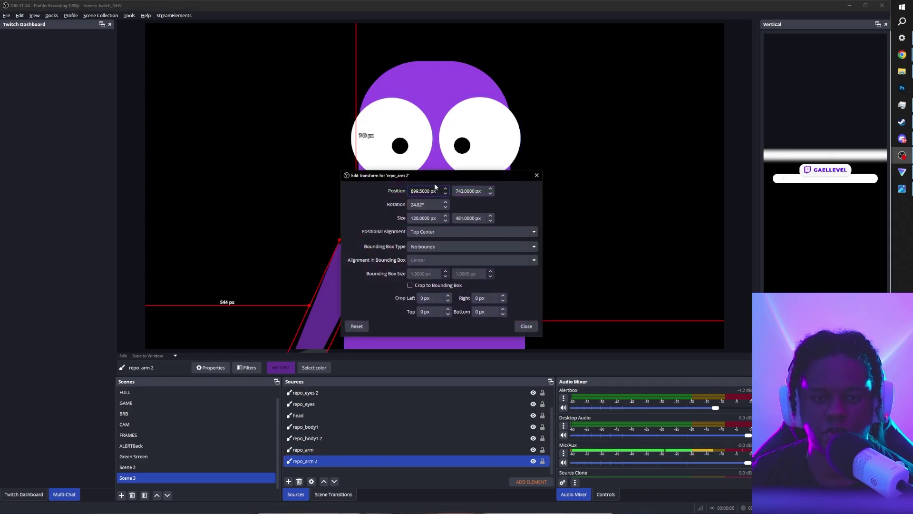
pyautogui.press('Escape')
pyautogui.moveTo(345, 263); pyautogui.dragTo(516, 259)
pyautogui.click(225, 243)
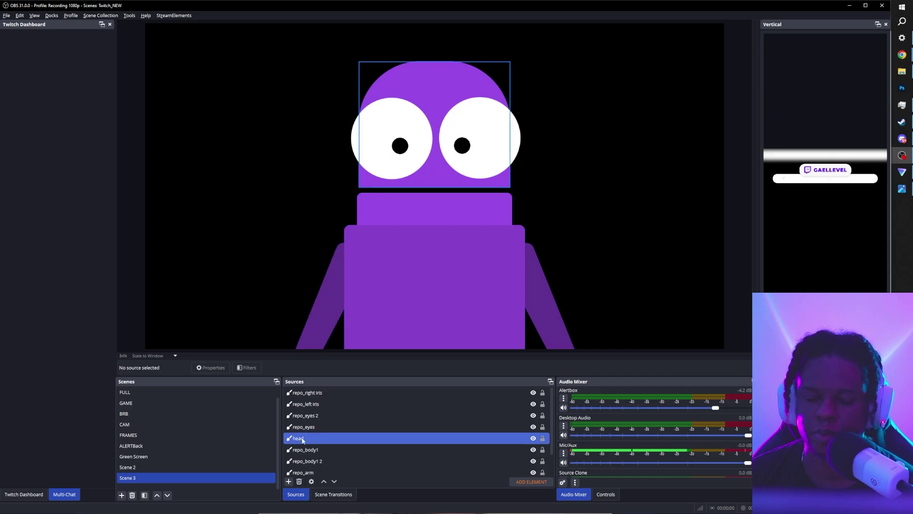
# Select repo_right iris through head in Sources and group them as 'head group'.
pyautogui.press('Home')
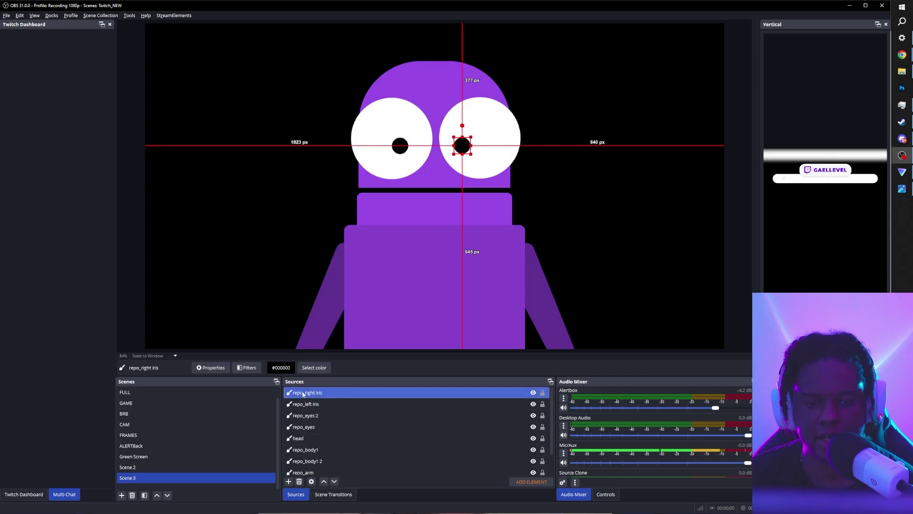
pyautogui.keyDown('shift'); pyautogui.click(304, 439); pyautogui.keyUp('shift')
pyautogui.rightClick(303, 439)
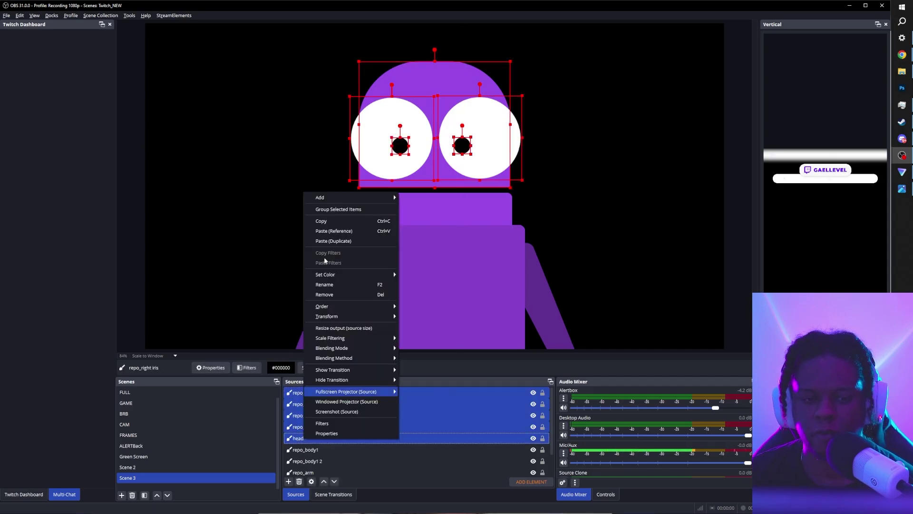
pyautogui.click(331, 210)
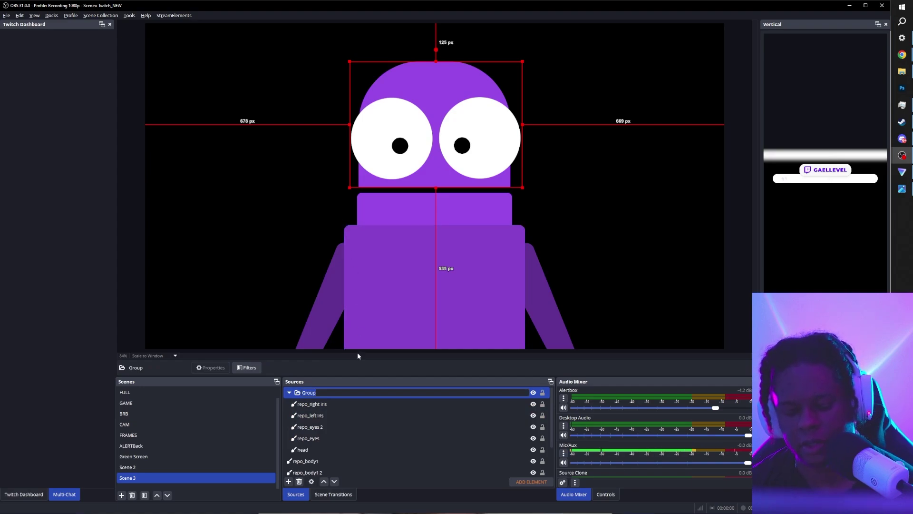
pyautogui.write('head group')
pyautogui.click(499, 416)
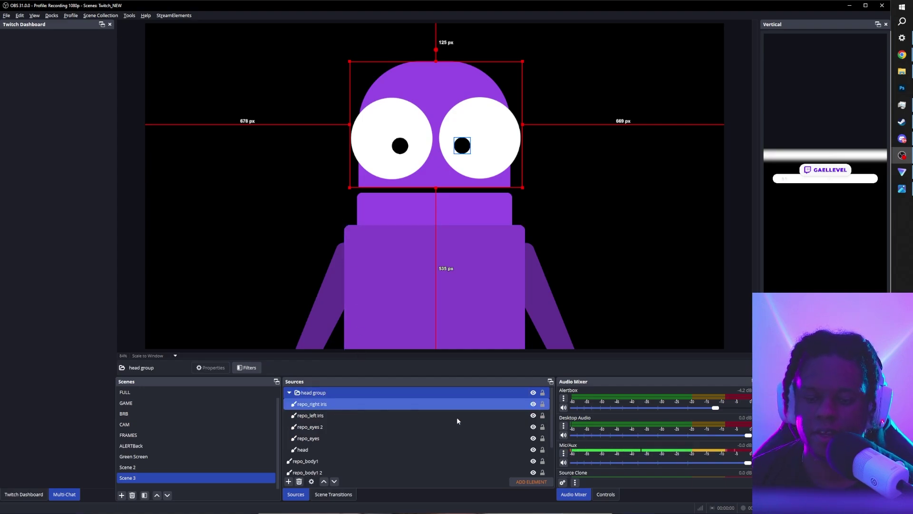
# Open Mic/Aux filters and retarget Audio Move to head group with base value 140.
pyautogui.click(563, 453)
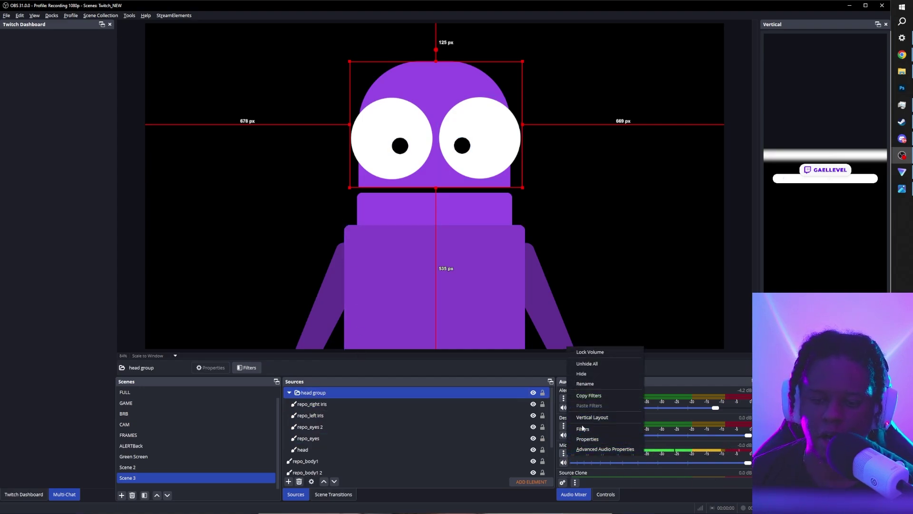
pyautogui.click(582, 429)
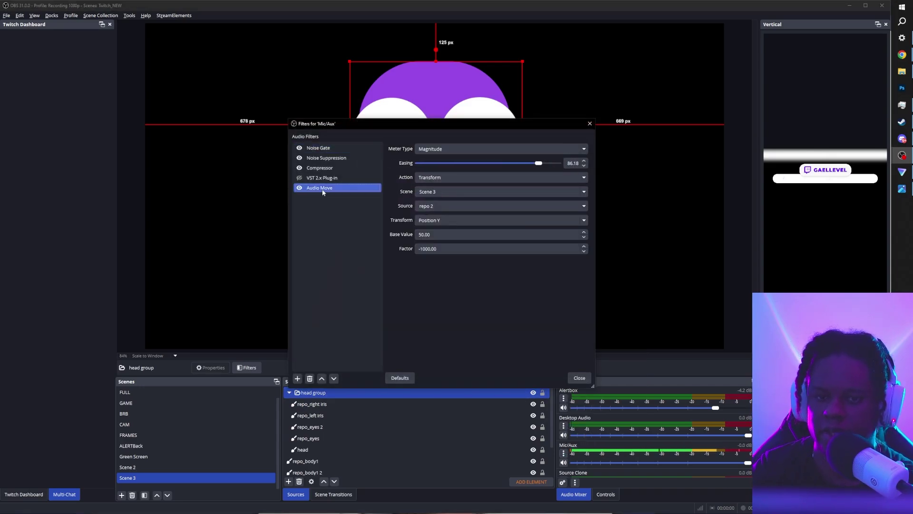
pyautogui.moveTo(415, 126); pyautogui.dragTo(150, 80)
pyautogui.click(278, 163)
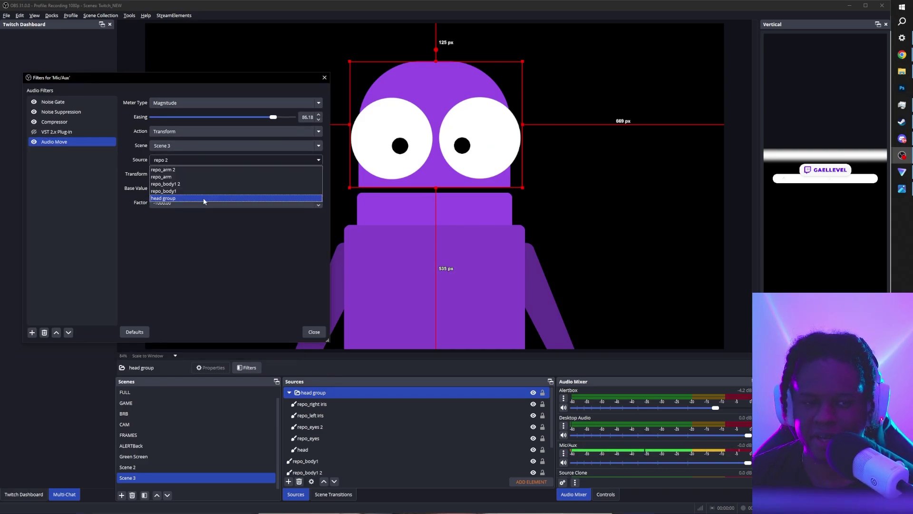
pyautogui.click(203, 198)
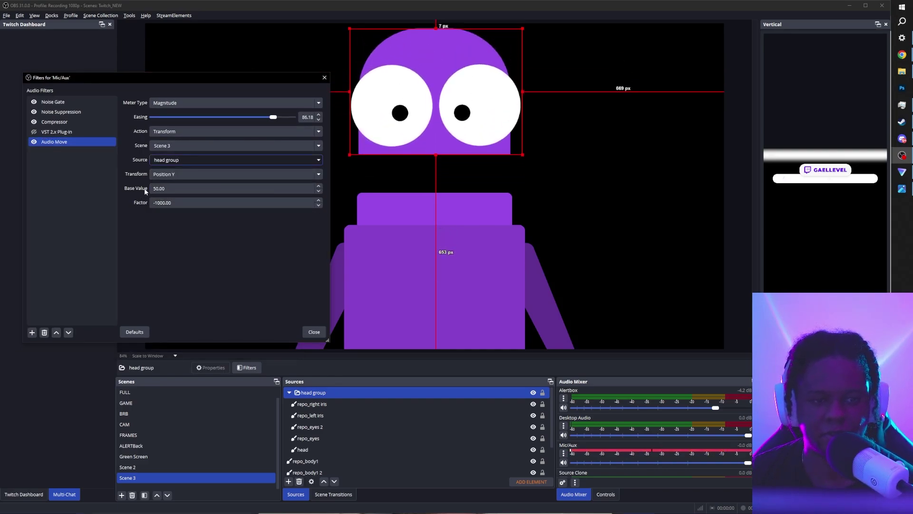
pyautogui.scroll(-4, 150, 188)
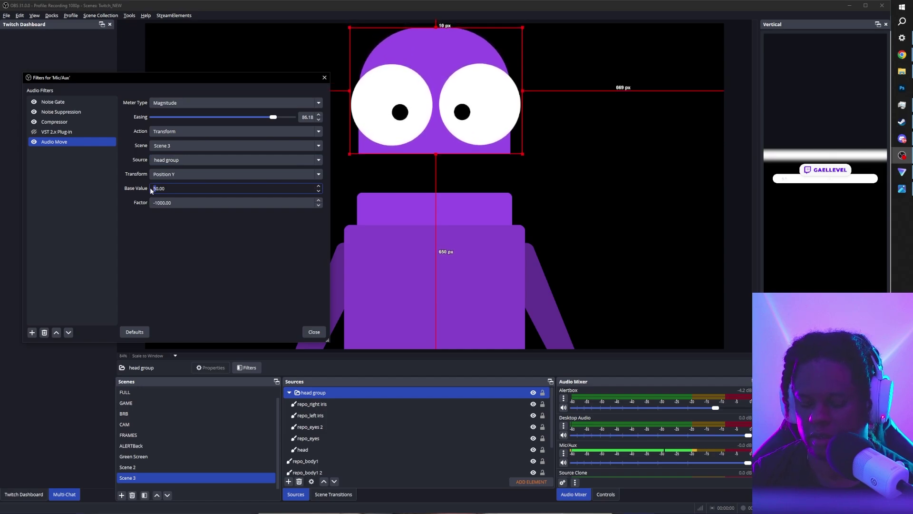
pyautogui.write('4')
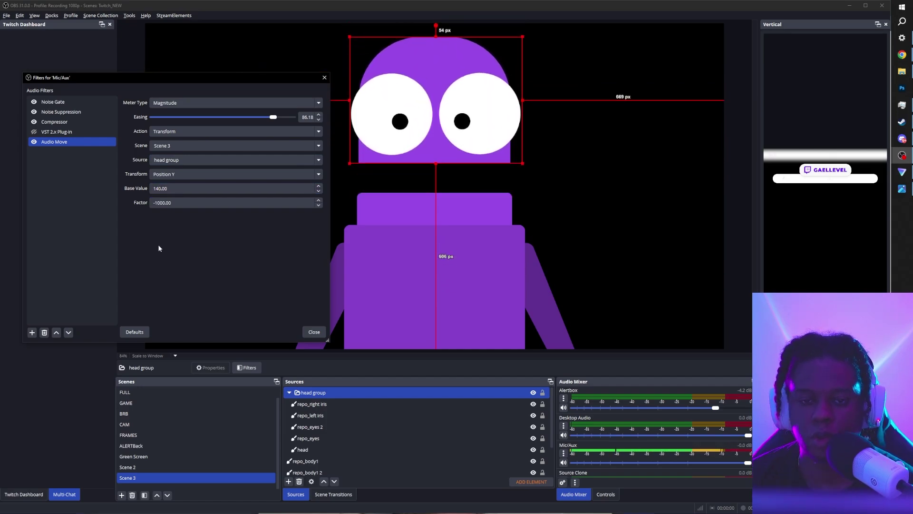
# Add an Audio Move filter driving Rotation of repo_arm in Scene 3.
pyautogui.click(32, 332)
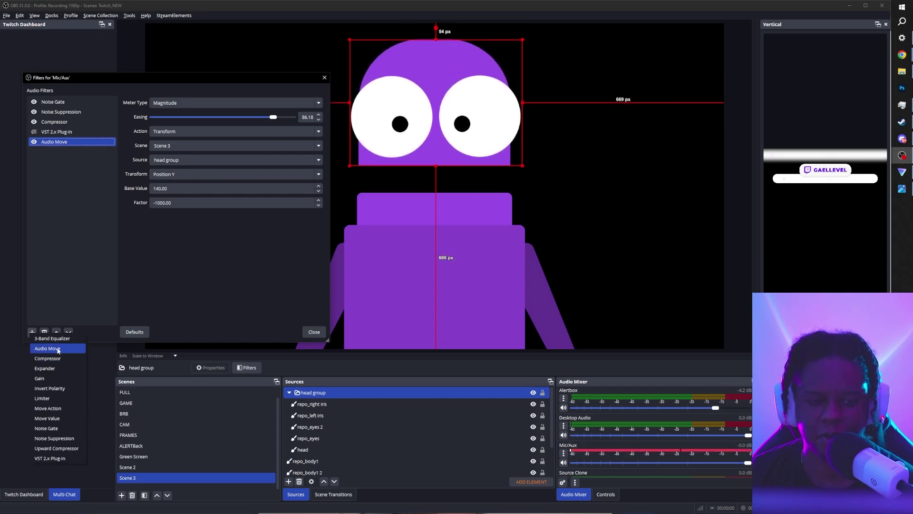
pyautogui.click(48, 353)
pyautogui.click(117, 206)
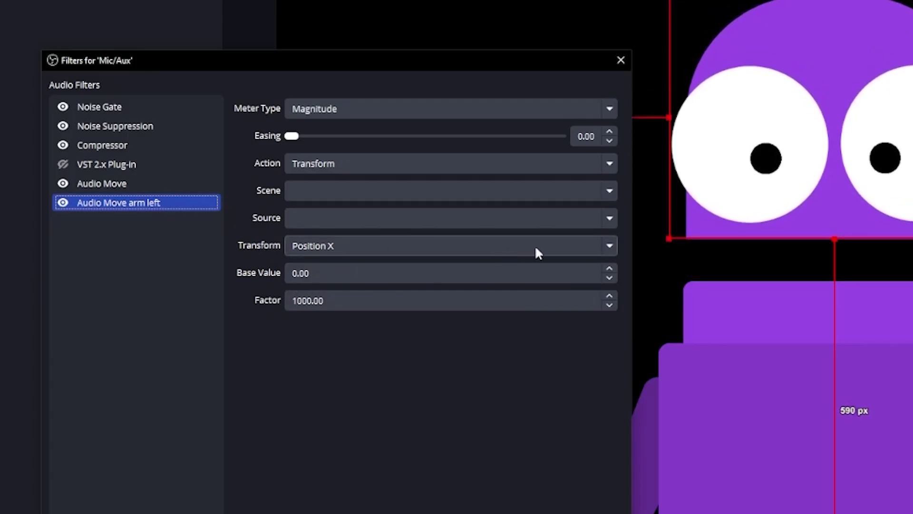
pyautogui.click(609, 244)
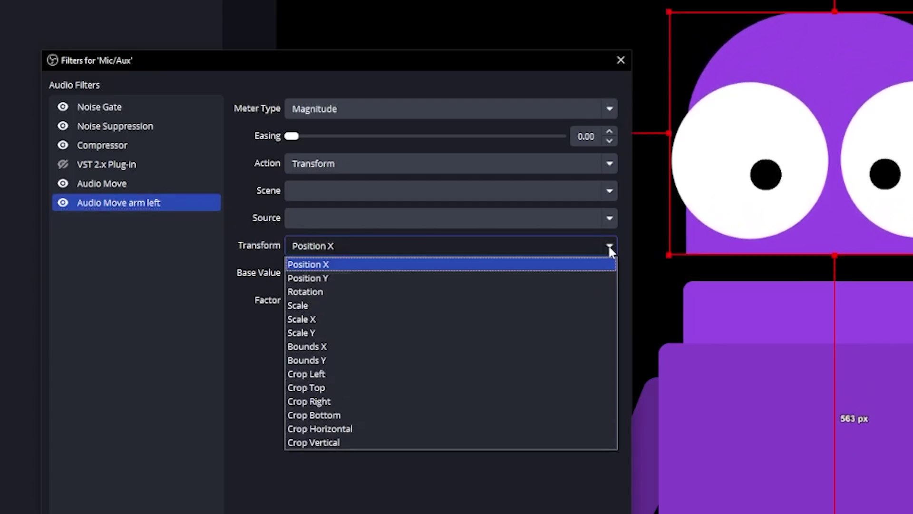
pyautogui.click(415, 292)
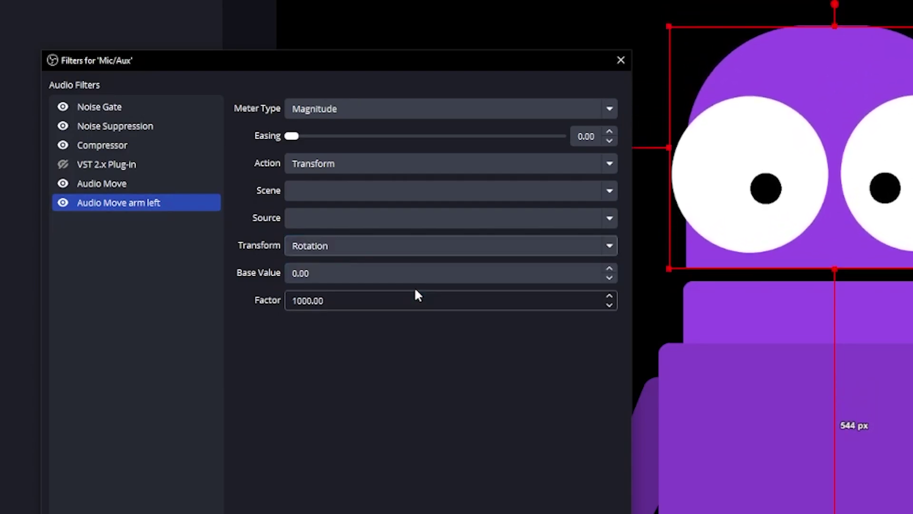
pyautogui.click(615, 192)
pyautogui.click(617, 214)
pyautogui.click(617, 217)
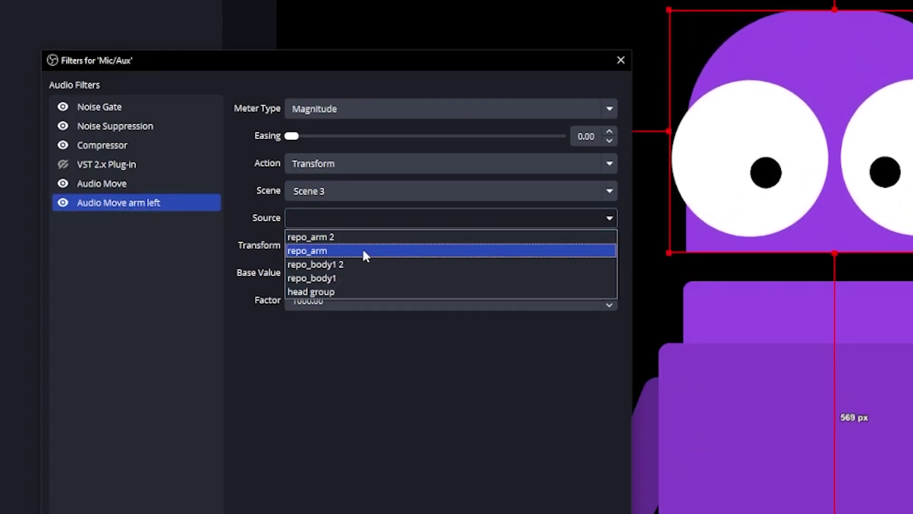
pyautogui.click(363, 255)
# Set the arm filter's base rotation to 24 and factor from 1000 to 100.
pyautogui.moveTo(361, 248); pyautogui.dragTo(248, 212)
pyautogui.moveTo(225, 1); pyautogui.dragTo(282, 50)
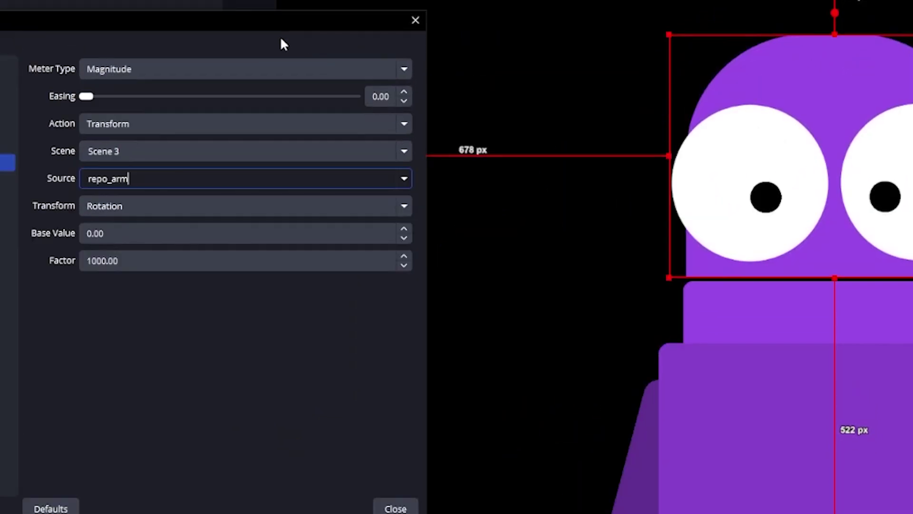
pyautogui.click(92, 233)
pyautogui.doubleClick(92, 234)
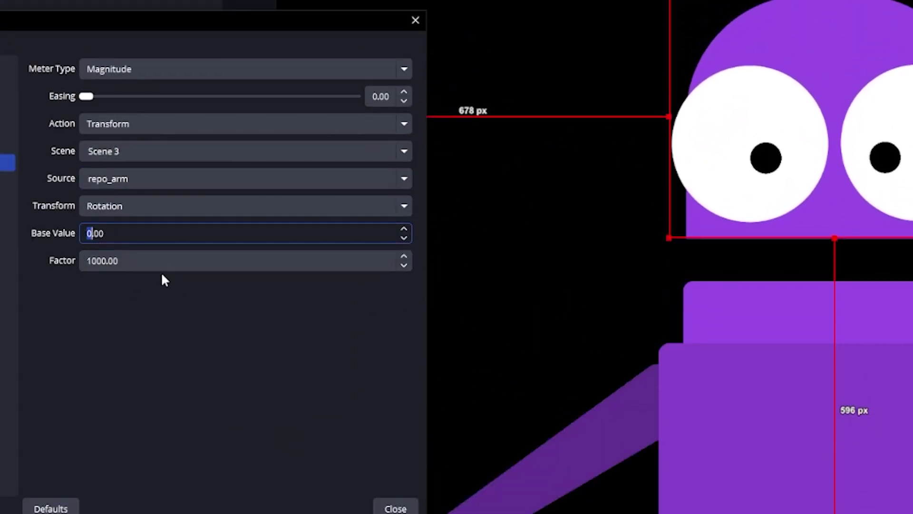
pyautogui.write('24')
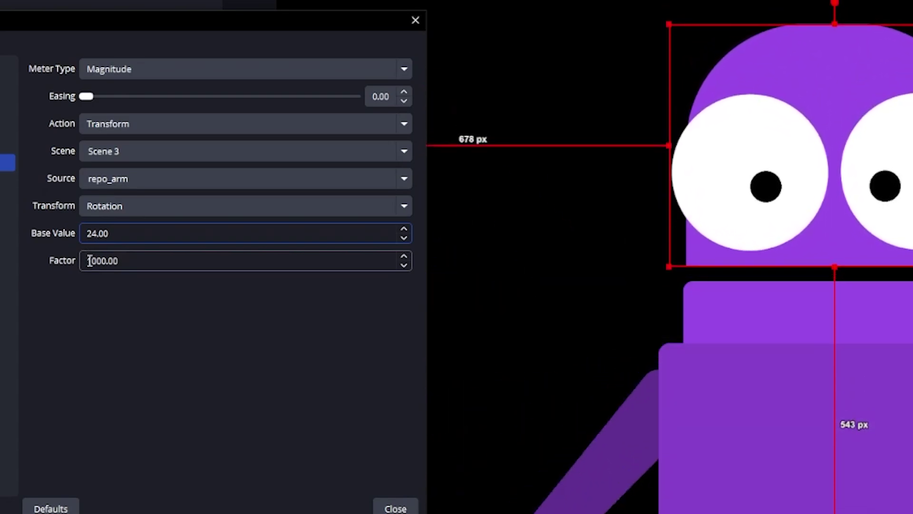
pyautogui.click(93, 261)
pyautogui.press('Delete')
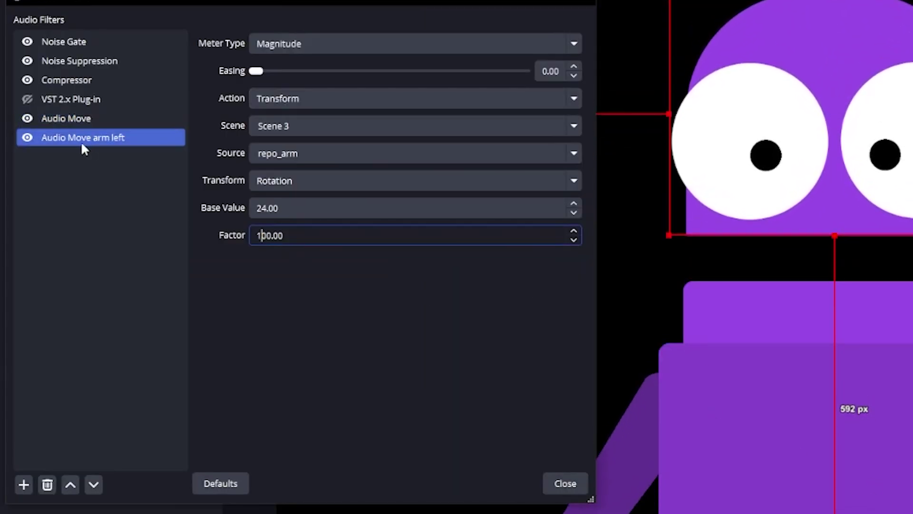
# Duplicate the arm left filter and make its rotation factor negative (-100).
pyautogui.rightClick(76, 143)
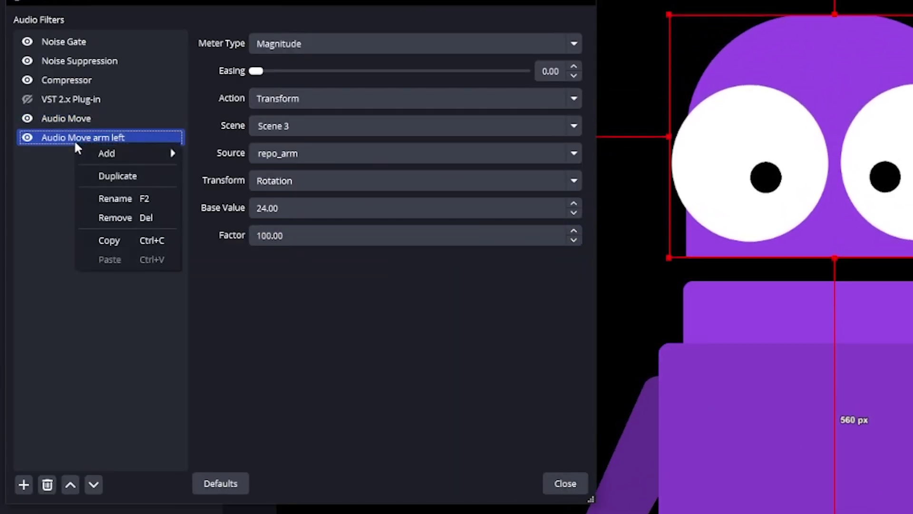
pyautogui.click(122, 177)
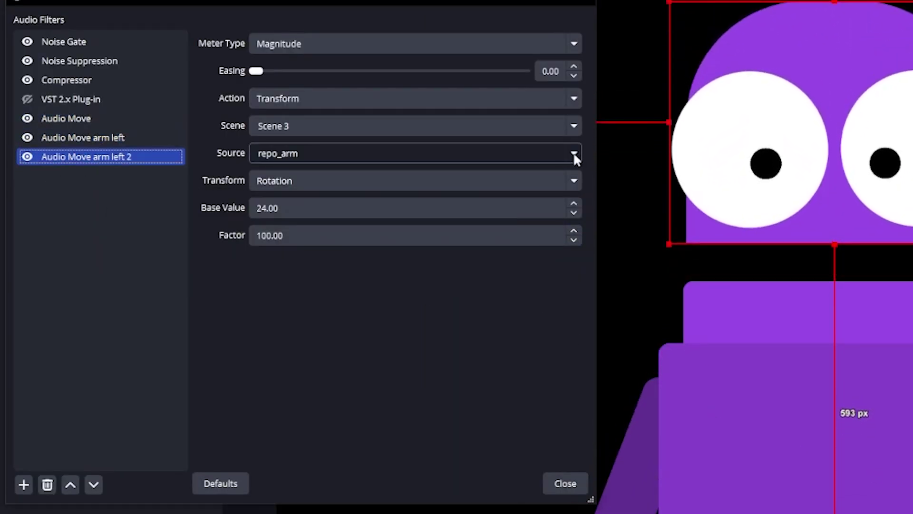
pyautogui.scroll(-1, 572, 153)
pyautogui.click(257, 234)
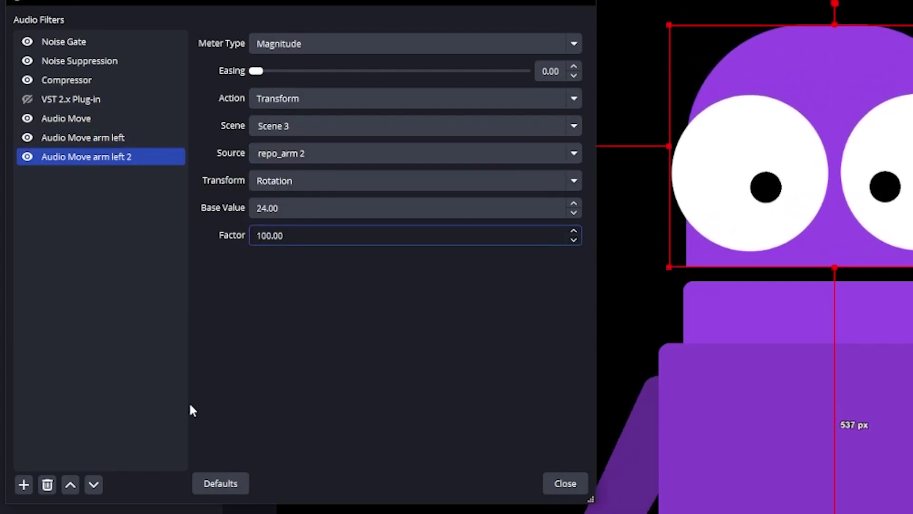
pyautogui.write('-')
pyautogui.click(258, 208)
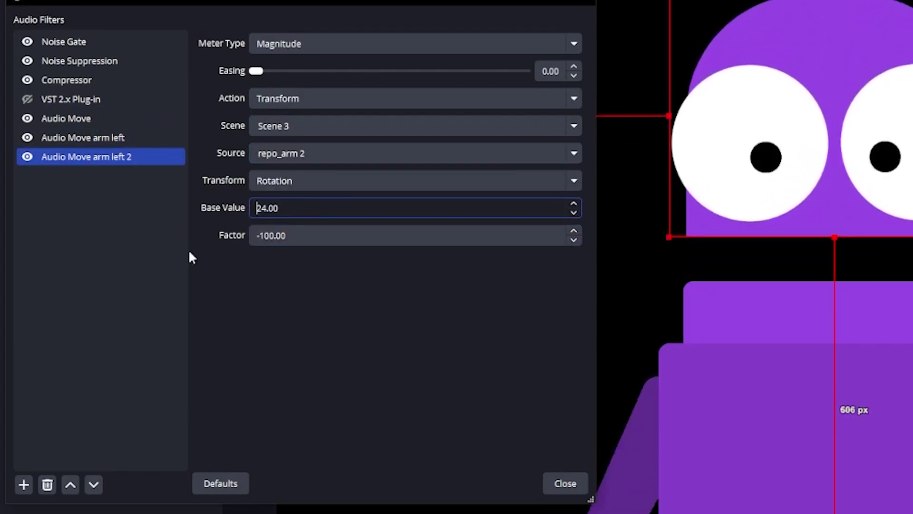
# Make the duplicate's base value -24, review arm left, and collapse head group in Sources.
pyautogui.write('-')
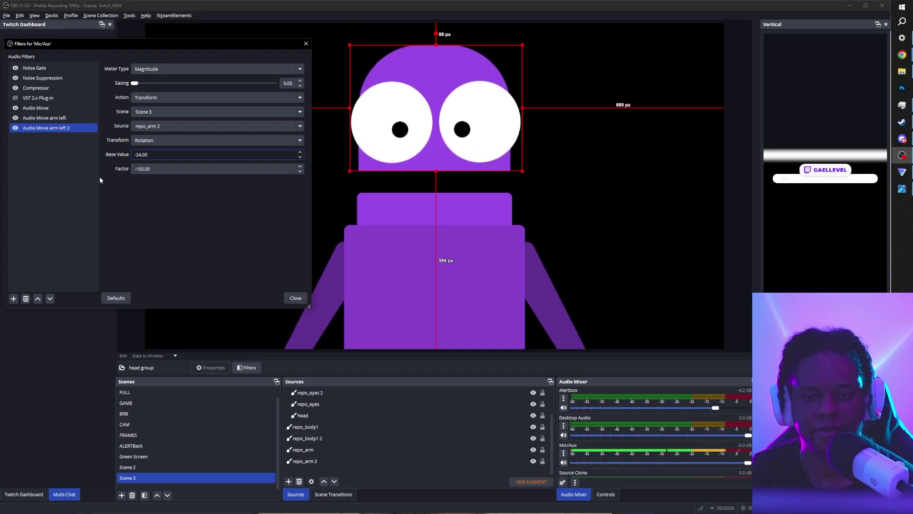
pyautogui.click(22, 99)
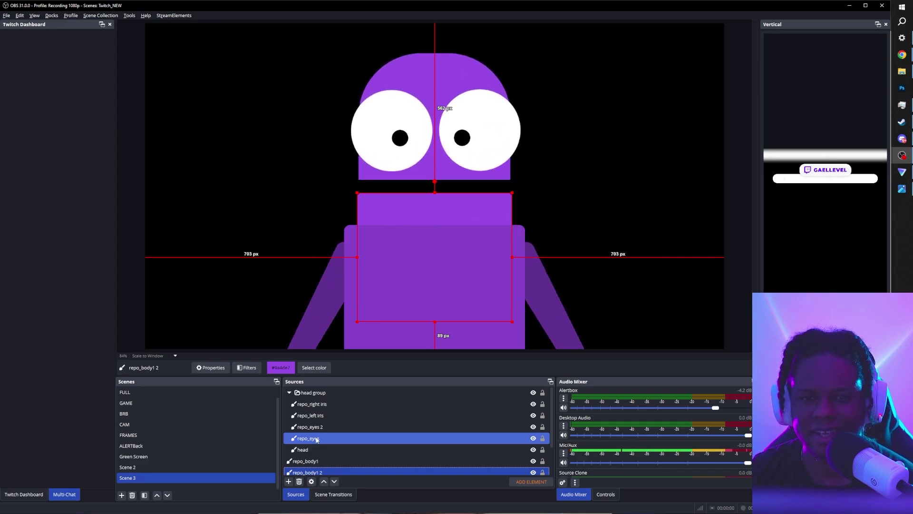
pyautogui.doubleClick(328, 394)
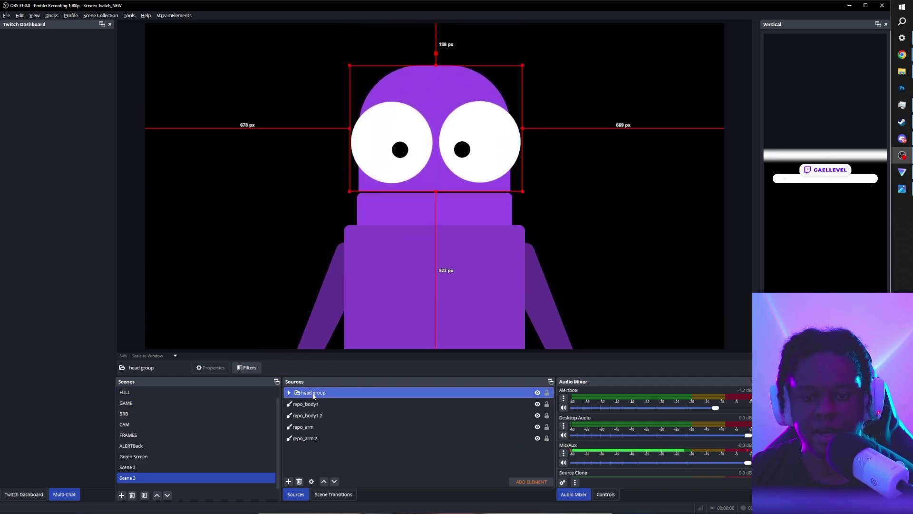
pyautogui.rightClick(310, 389)
# Add a Move Source filter 'init left' to head group targeting repo_left iris.
pyautogui.click(331, 377)
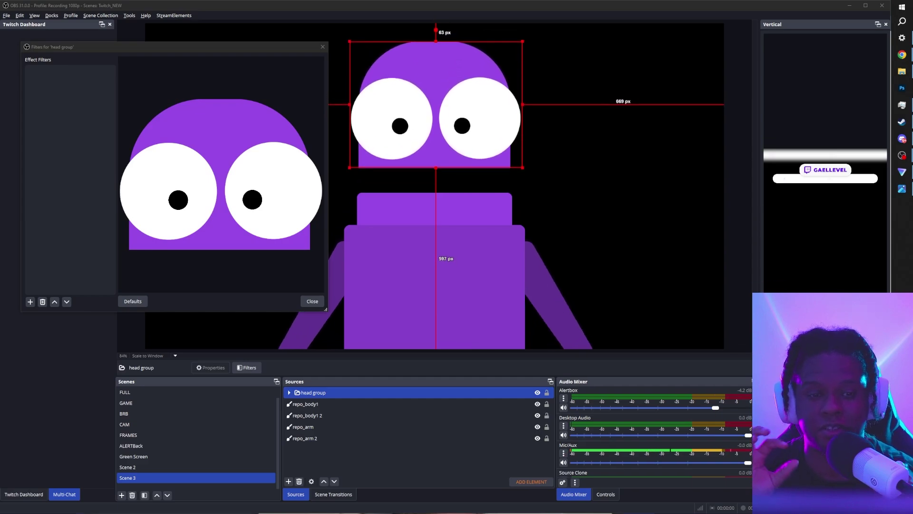
pyautogui.click(30, 301)
pyautogui.click(59, 204)
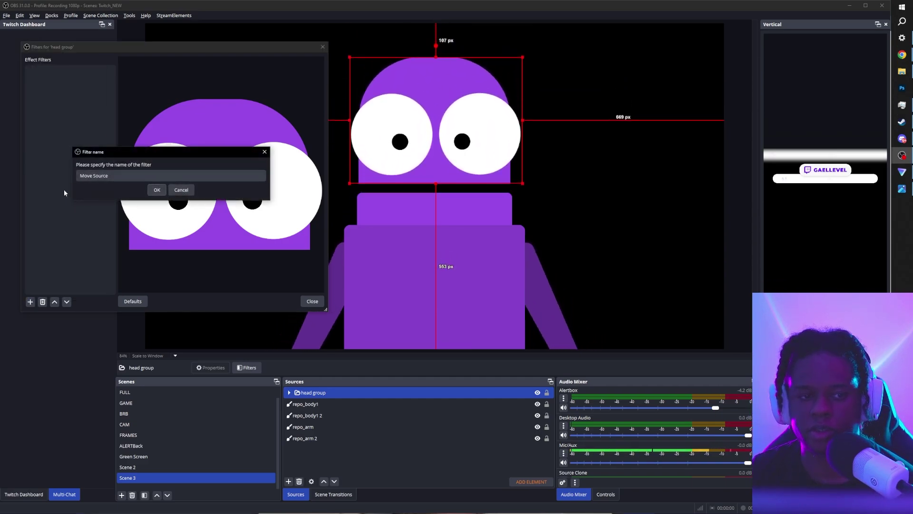
pyautogui.write('init left')
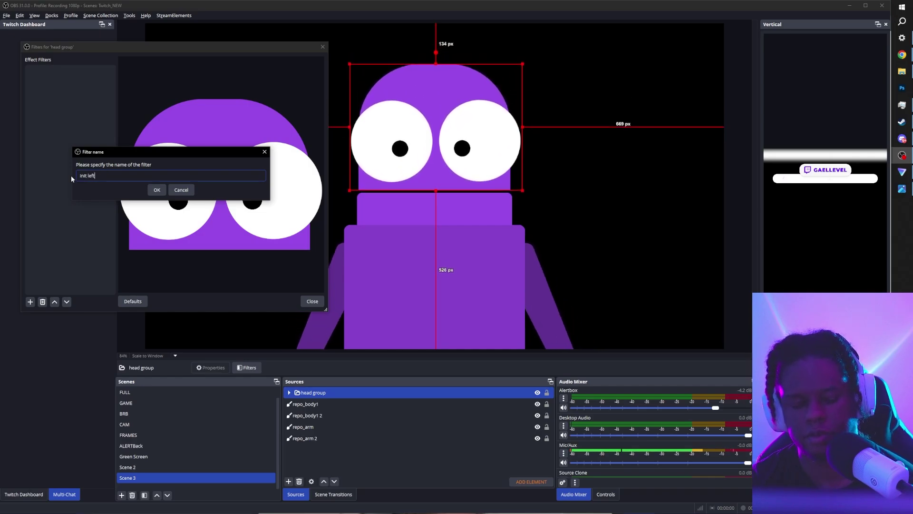
pyautogui.press('Return')
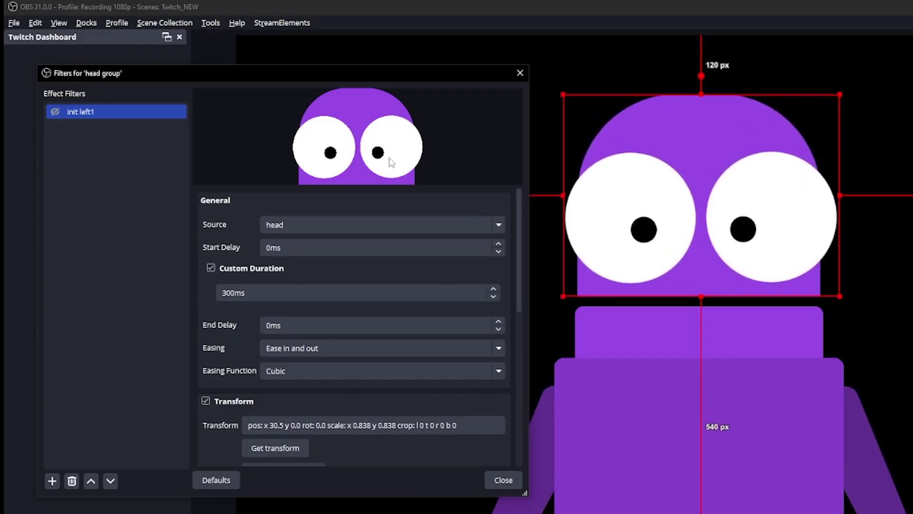
pyautogui.click(308, 142)
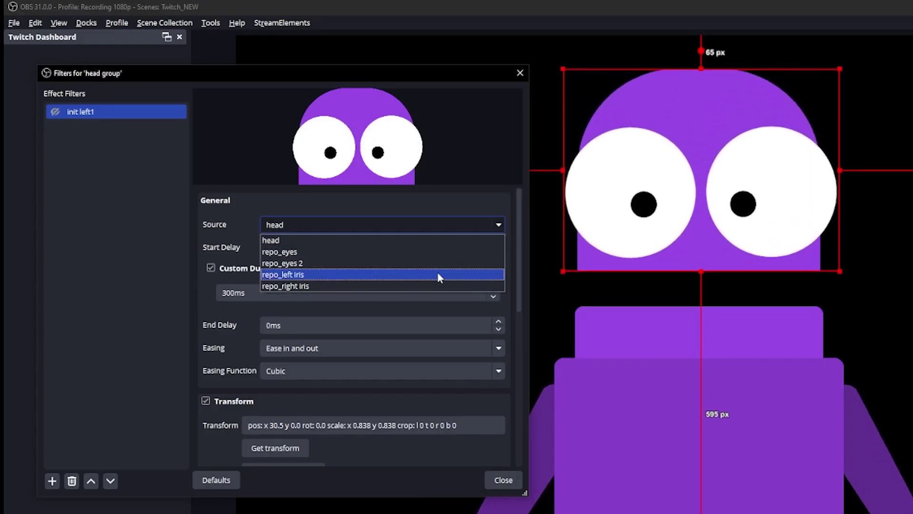
pyautogui.click(438, 274)
pyautogui.scroll(-3, 203, 355)
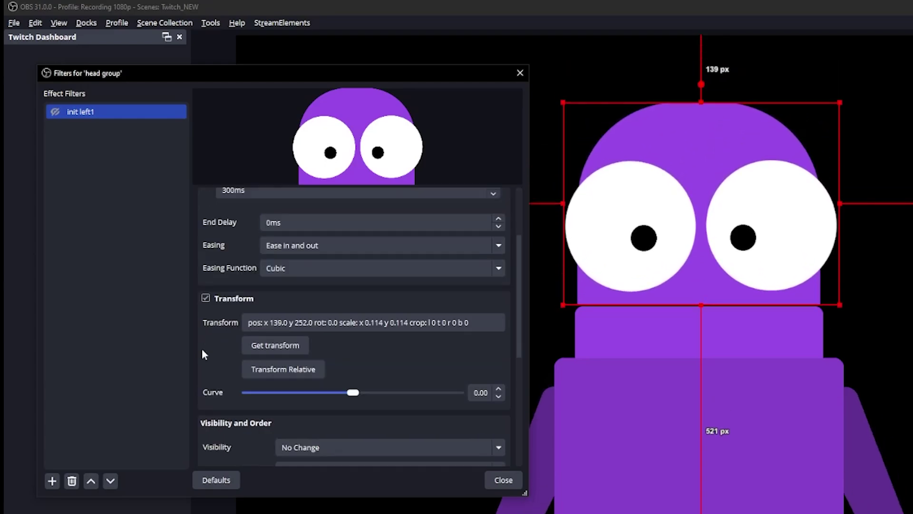
# Duplicate it as 'init right' and target repo_right iris.
pyautogui.rightClick(110, 107)
pyautogui.click(122, 137)
pyautogui.write('init right')
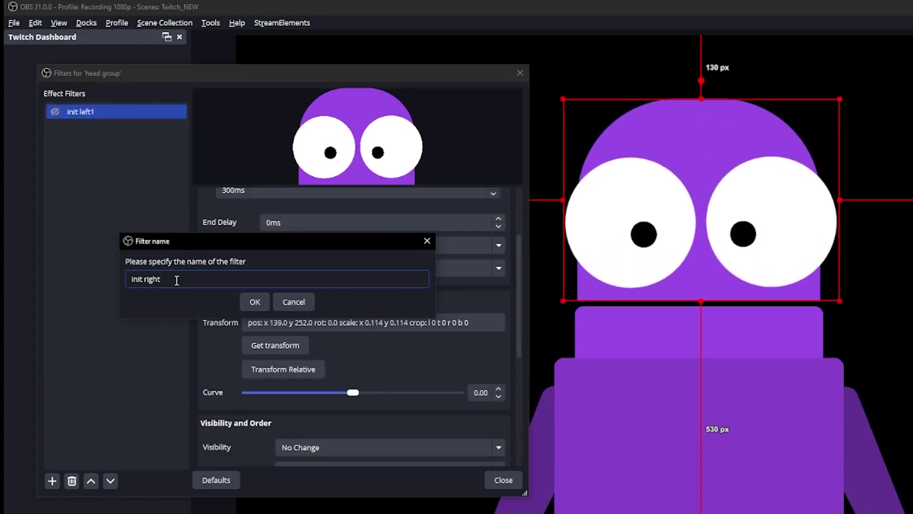
pyautogui.press('Return')
pyautogui.click(341, 225)
pyautogui.click(326, 287)
pyautogui.scroll(-1, 249, 413)
pyautogui.scroll(1, 219, 293)
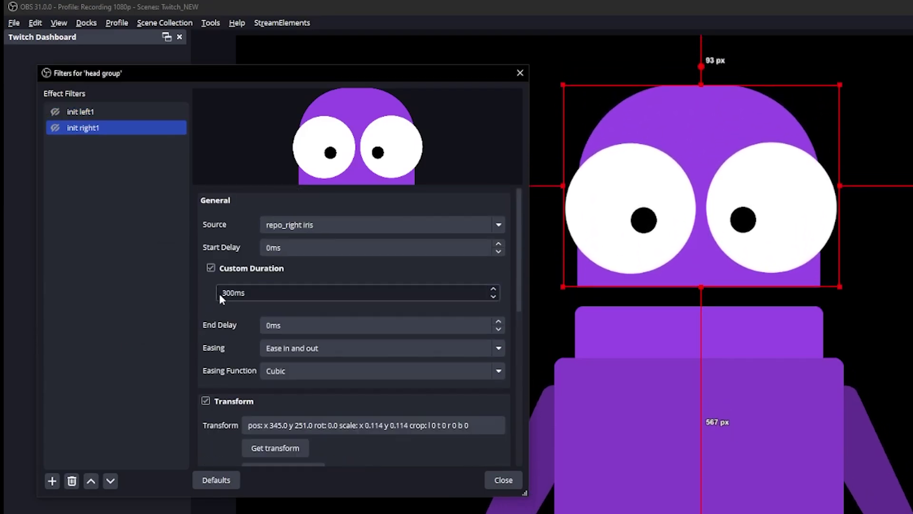
# Set init left1's animation duration to 1000 ms.
pyautogui.click(220, 292)
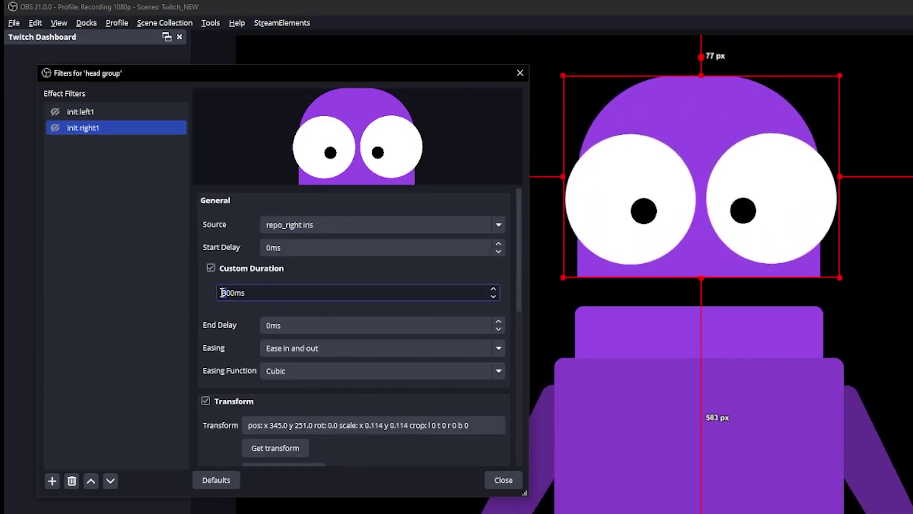
pyautogui.click(80, 111)
pyautogui.click(220, 292)
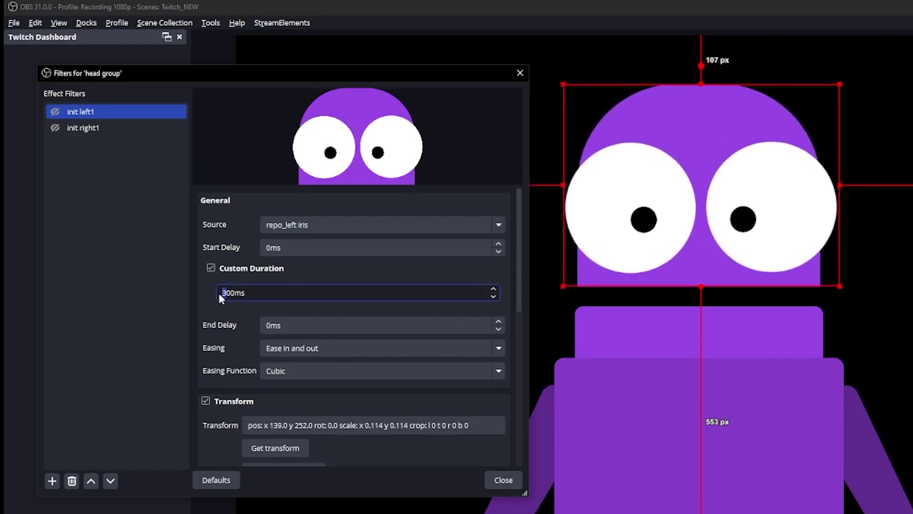
pyautogui.write('10')
pyautogui.click(86, 157)
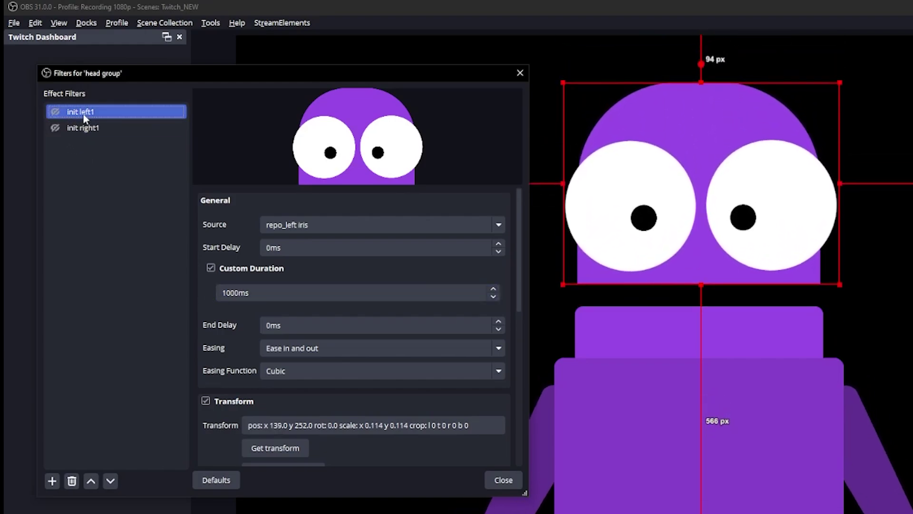
# Duplicate init left1 as a new 'look left' move filter.
pyautogui.rightClick(83, 113)
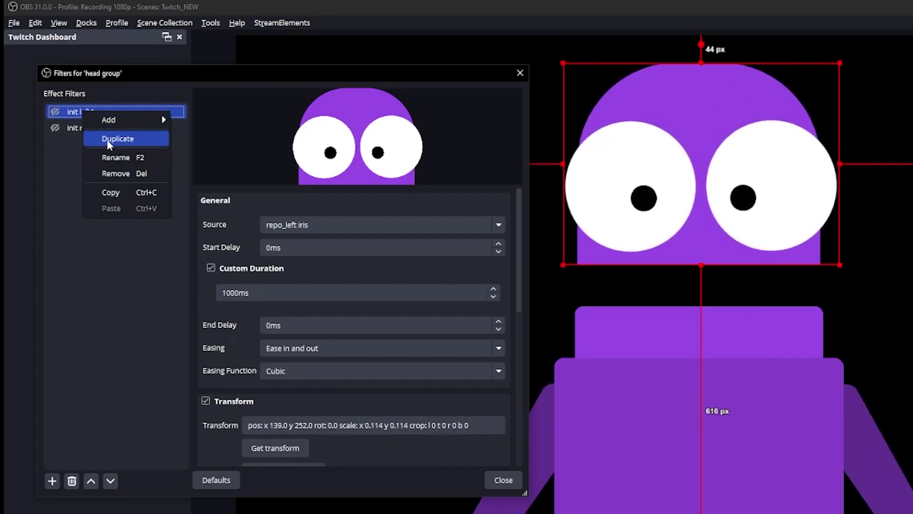
pyautogui.click(109, 138)
pyautogui.press('Delete')
pyautogui.write('look lm')
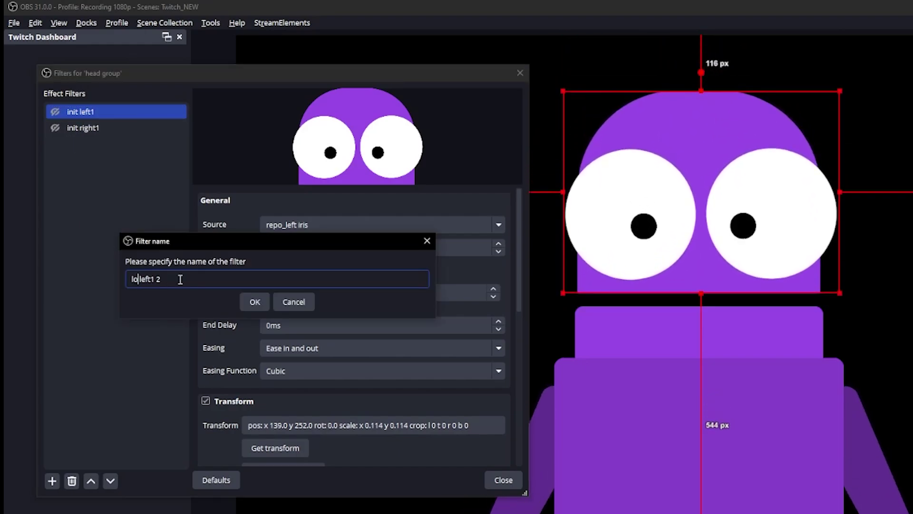
pyautogui.press('BackSpace')
pyautogui.write('eft')
pyautogui.press('End')
pyautogui.press('BackSpace')
pyautogui.press('BackSpace')
pyautogui.press('Return')
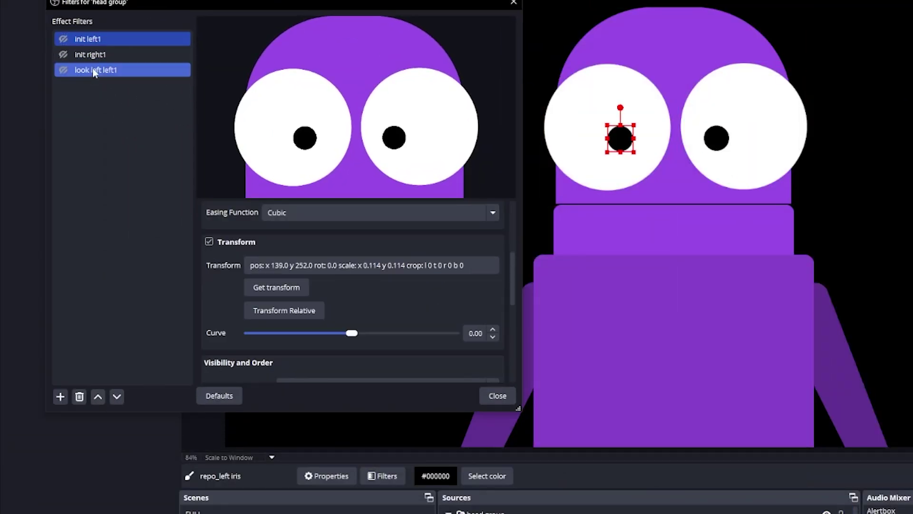
# Move the left iris to the eye's upper left, store that position, and preview it.
pyautogui.click(93, 72)
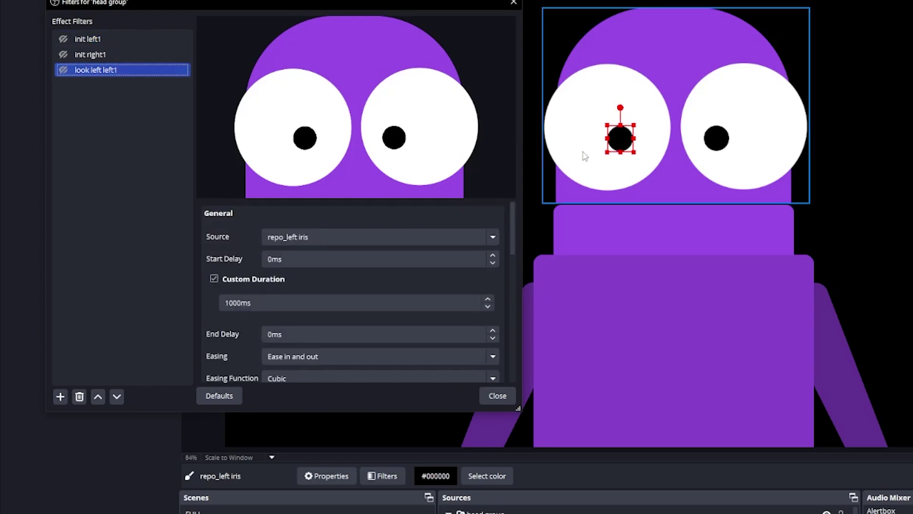
pyautogui.moveTo(618, 140); pyautogui.dragTo(566, 128)
pyautogui.scroll(-3, 207, 313)
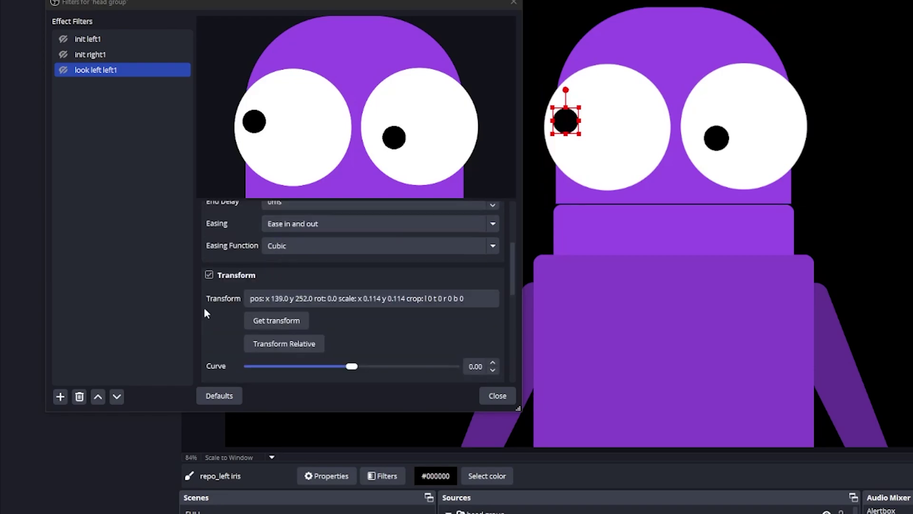
pyautogui.click(275, 321)
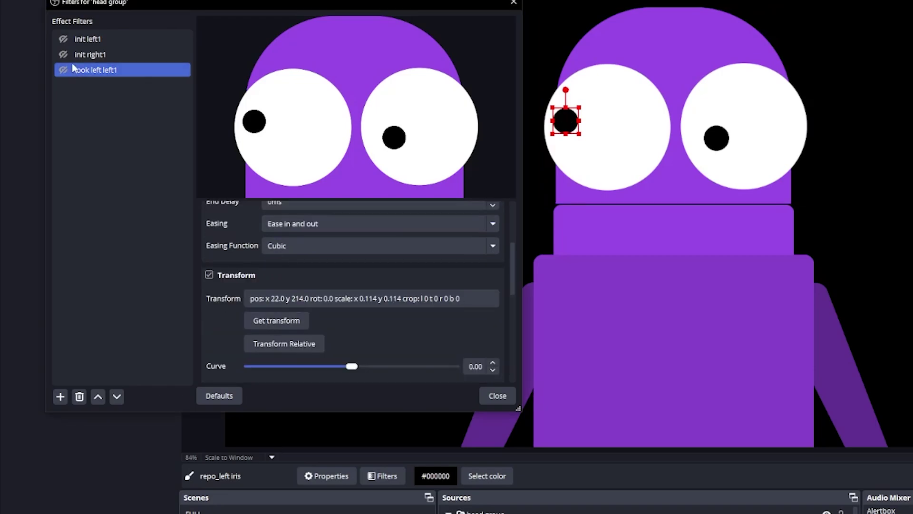
pyautogui.click(62, 39)
pyautogui.click(62, 70)
# Duplicate look left left1 for the right iris and move the right iris up-left.
pyautogui.rightClick(104, 71)
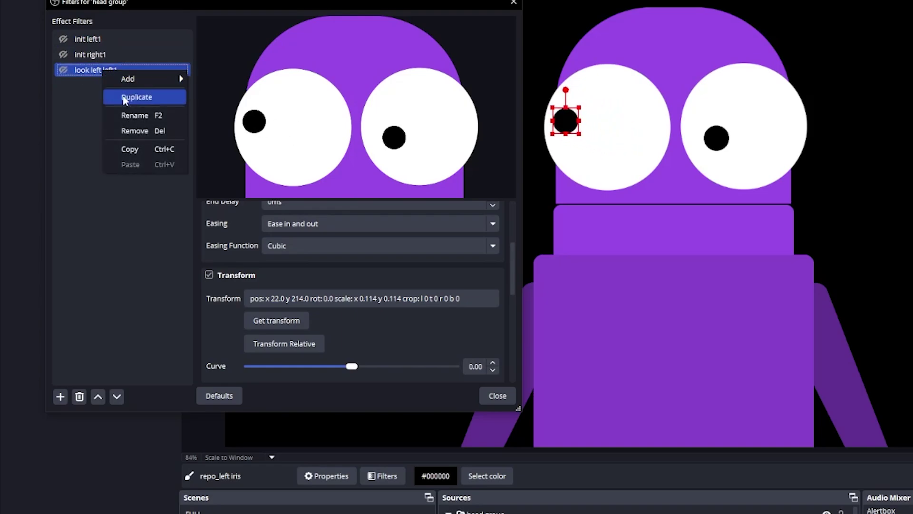
pyautogui.click(130, 96)
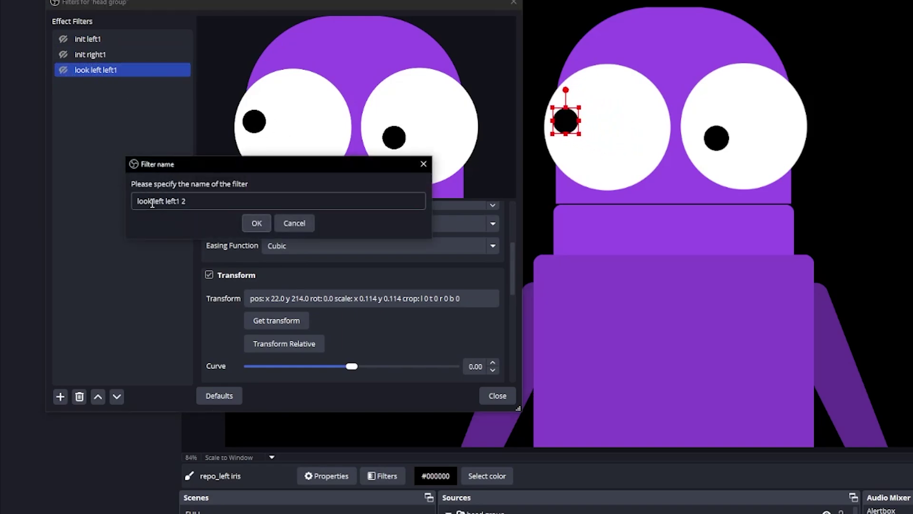
pyautogui.press('Return')
pyautogui.click(484, 237)
pyautogui.click(307, 297)
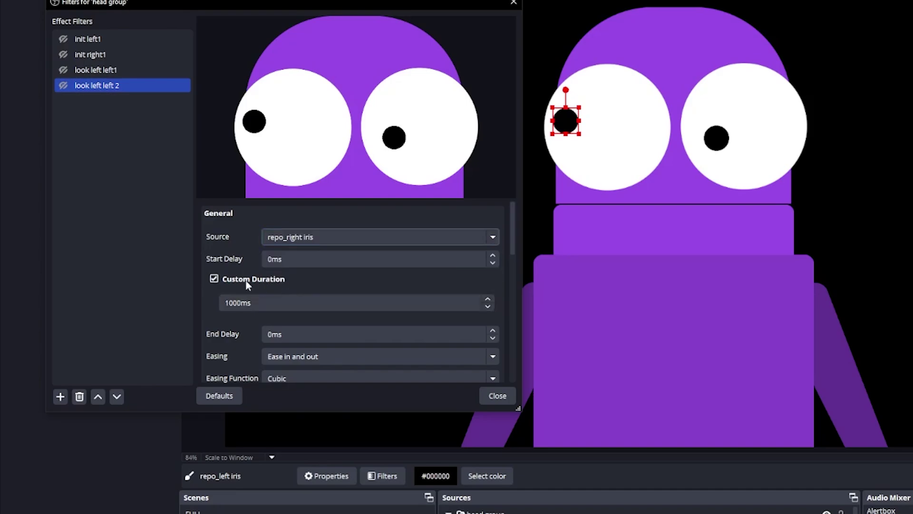
pyautogui.moveTo(716, 138); pyautogui.dragTo(712, 118)
pyautogui.scroll(-5, 278, 292)
# Create a 'look right' filter storing the left iris moved to the right.
pyautogui.rightClick(95, 70)
pyautogui.click(101, 98)
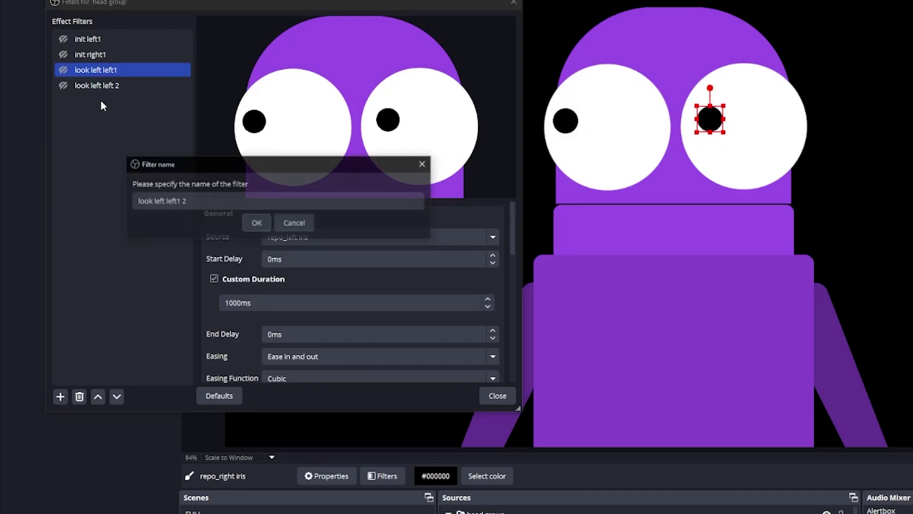
pyautogui.write('look right')
pyautogui.press('Return')
pyautogui.click(563, 123)
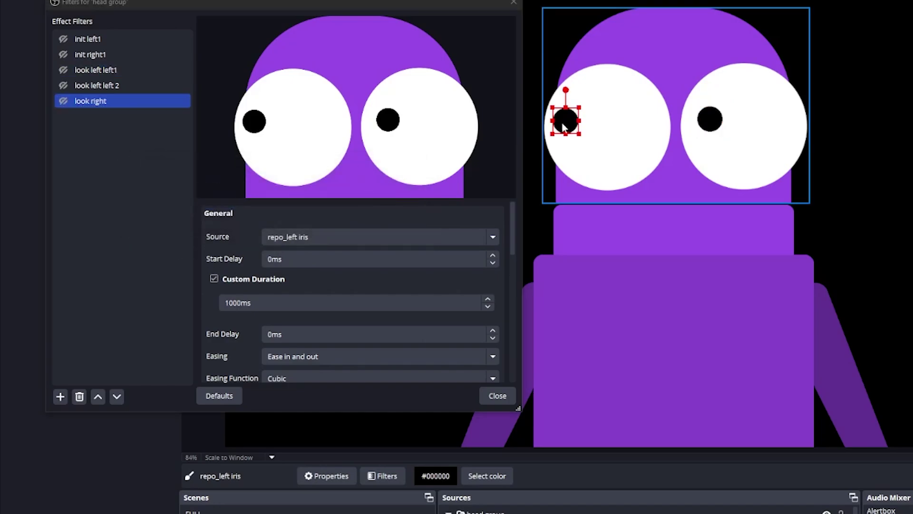
pyautogui.moveTo(569, 120); pyautogui.dragTo(650, 133)
pyautogui.scroll(-4, 249, 286)
pyautogui.click(266, 287)
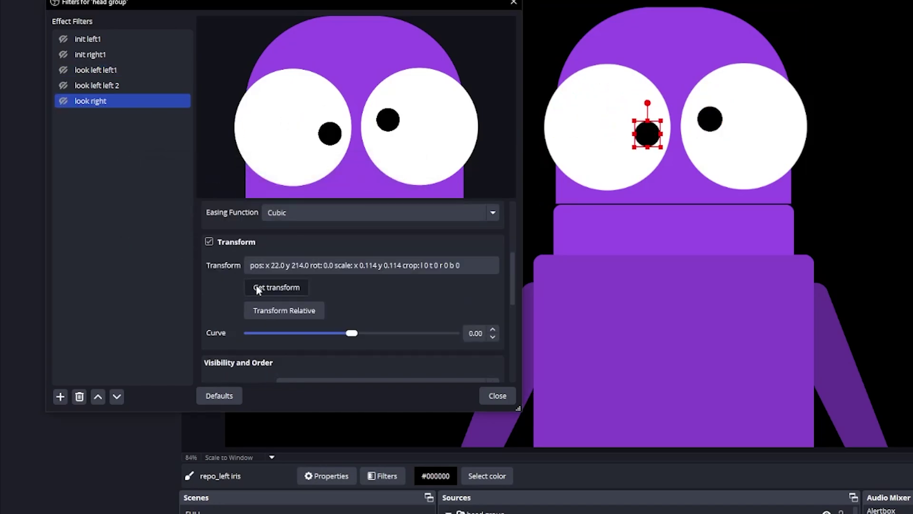
# Duplicate it as 'look right 2' storing the right iris moved to the right.
pyautogui.rightClick(90, 101)
pyautogui.click(98, 127)
pyautogui.press('Return')
pyautogui.click(710, 119)
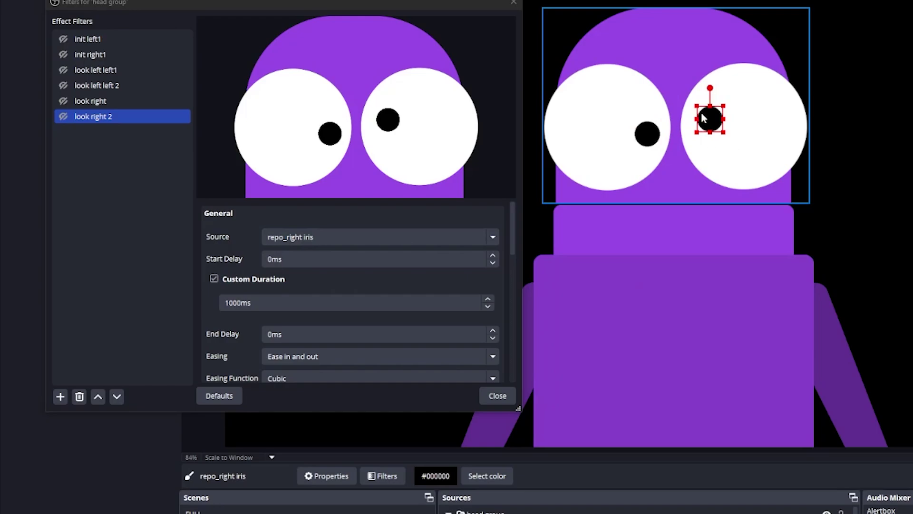
pyautogui.moveTo(704, 119); pyautogui.dragTo(782, 136)
pyautogui.scroll(-2, 199, 310)
pyautogui.scroll(-1, 196, 341)
pyautogui.click(276, 353)
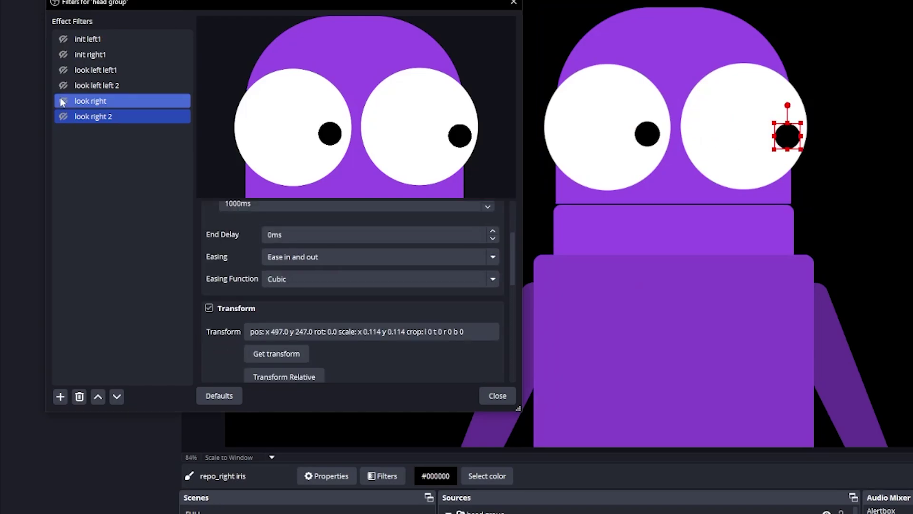
# Pair init left1 with init right1 as its simultaneous move, then test the init, look-left and look-right moves.
pyautogui.click(87, 40)
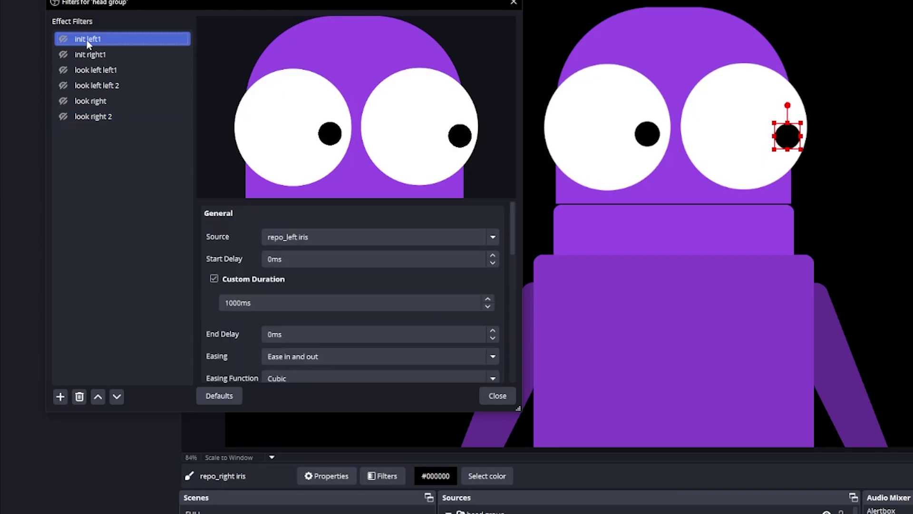
pyautogui.scroll(-10, 199, 272)
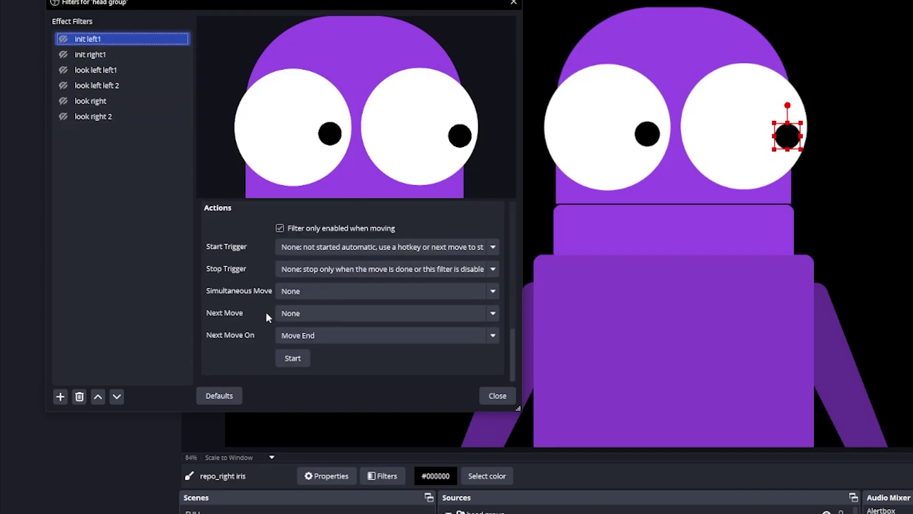
pyautogui.click(318, 296)
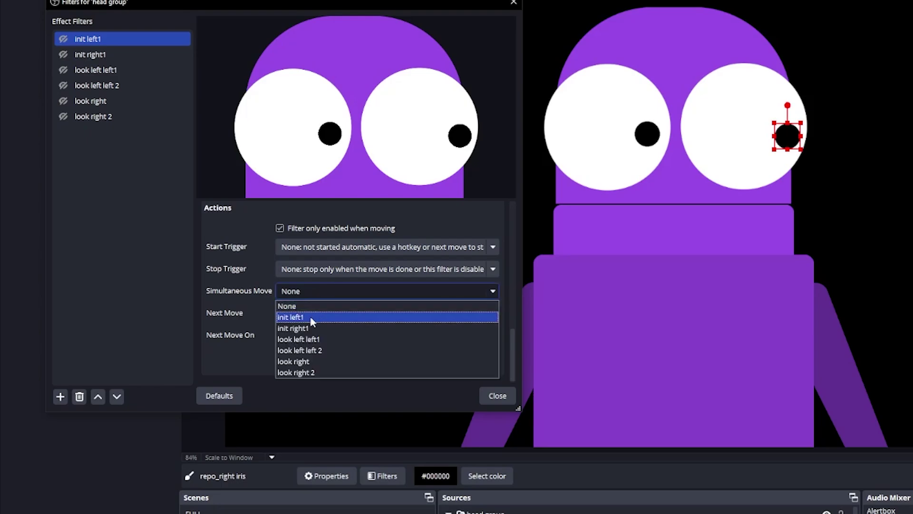
pyautogui.click(315, 327)
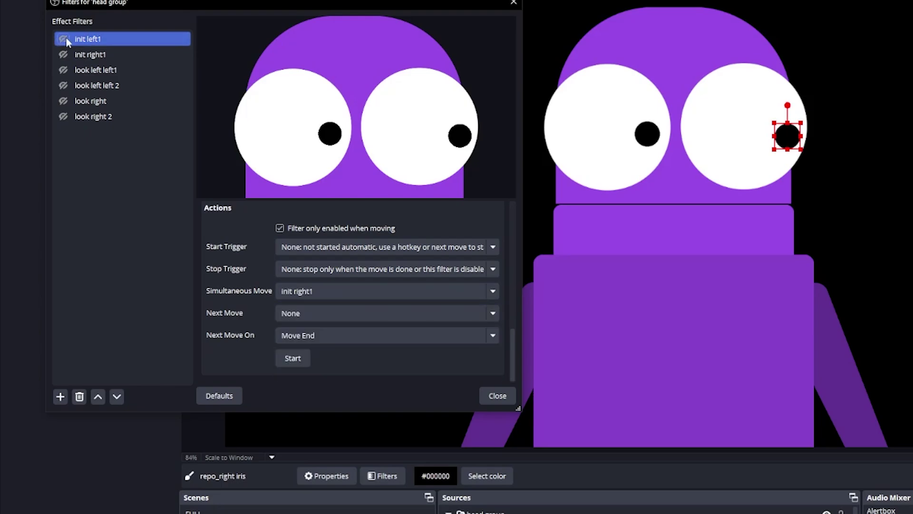
pyautogui.click(66, 42)
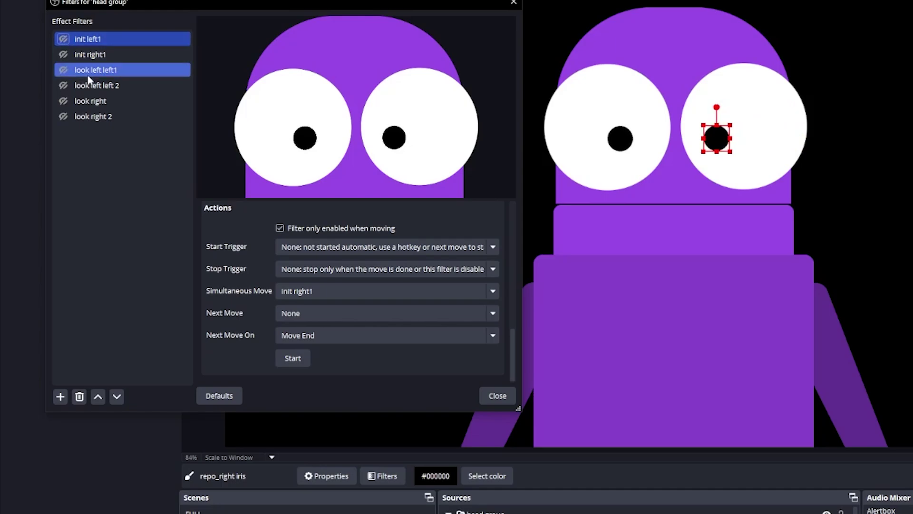
pyautogui.click(90, 100)
pyautogui.click(64, 70)
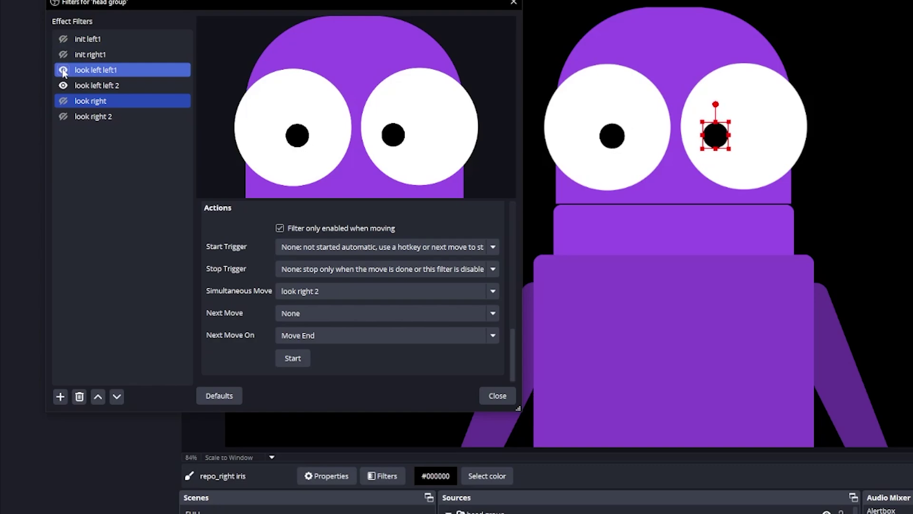
pyautogui.click(63, 101)
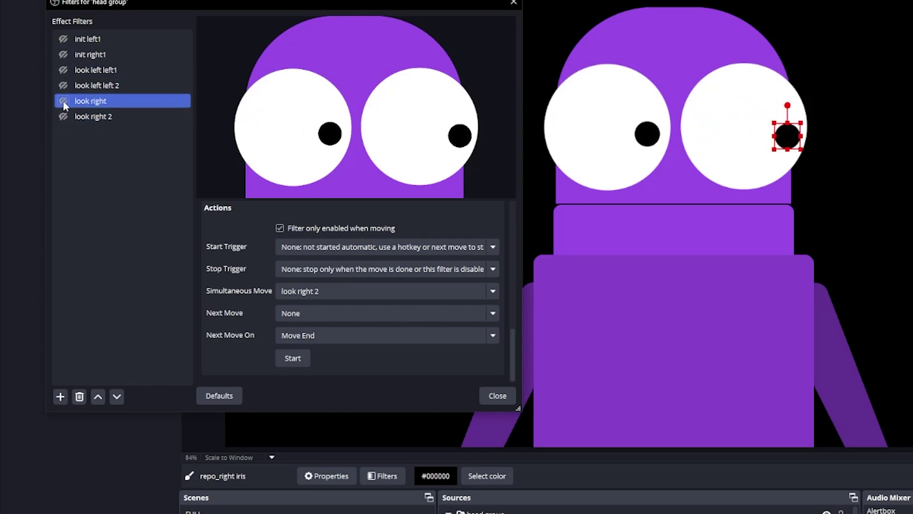
# Set init left1's Next Move to look left left1.
pyautogui.click(90, 42)
pyautogui.scroll(-10, 213, 279)
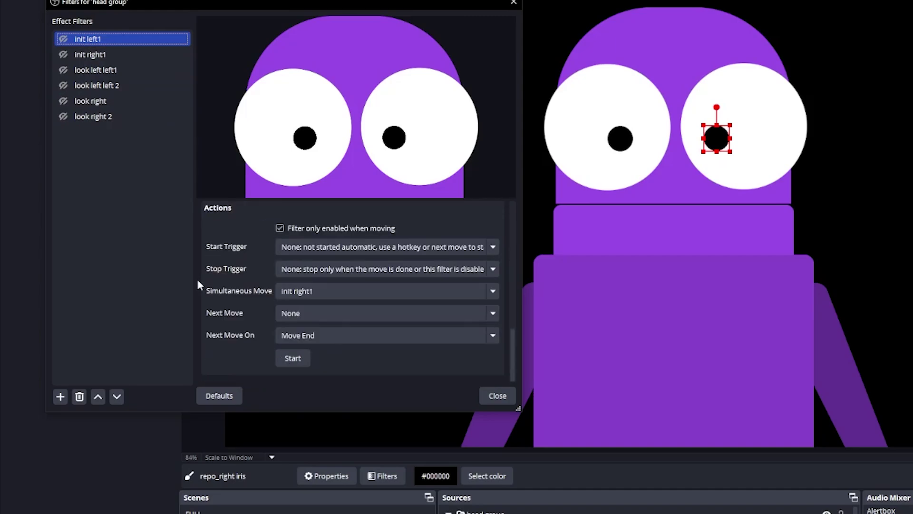
pyautogui.click(343, 317)
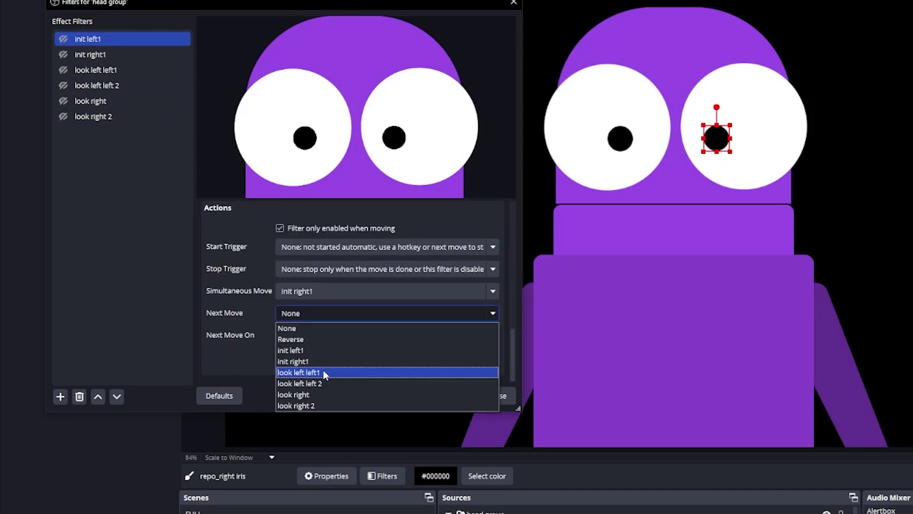
pyautogui.click(325, 372)
# Chain look left left1 into look right, and look right back to init left1.
pyautogui.click(88, 70)
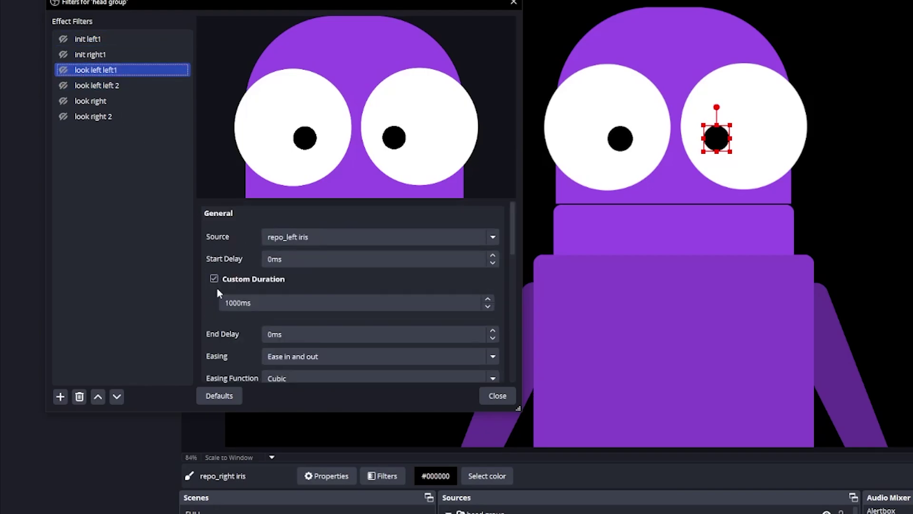
pyautogui.scroll(-10, 199, 302)
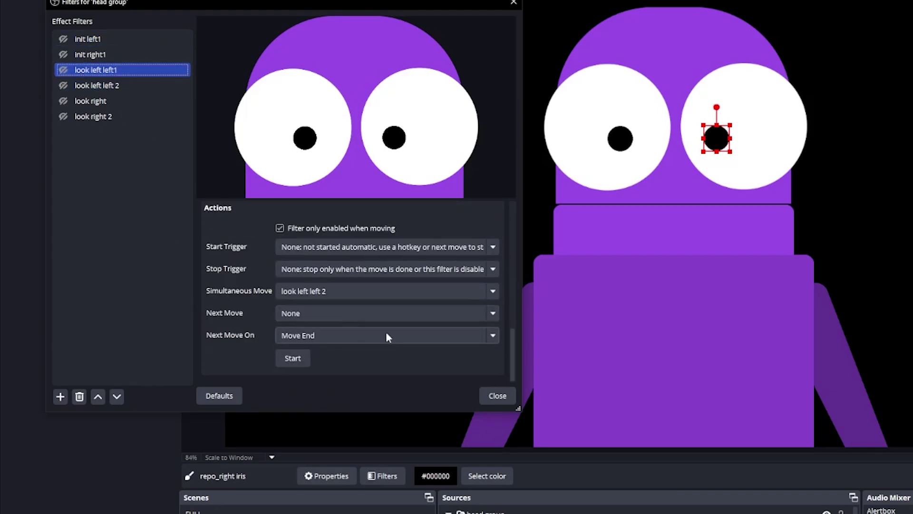
pyautogui.click(384, 313)
pyautogui.click(316, 394)
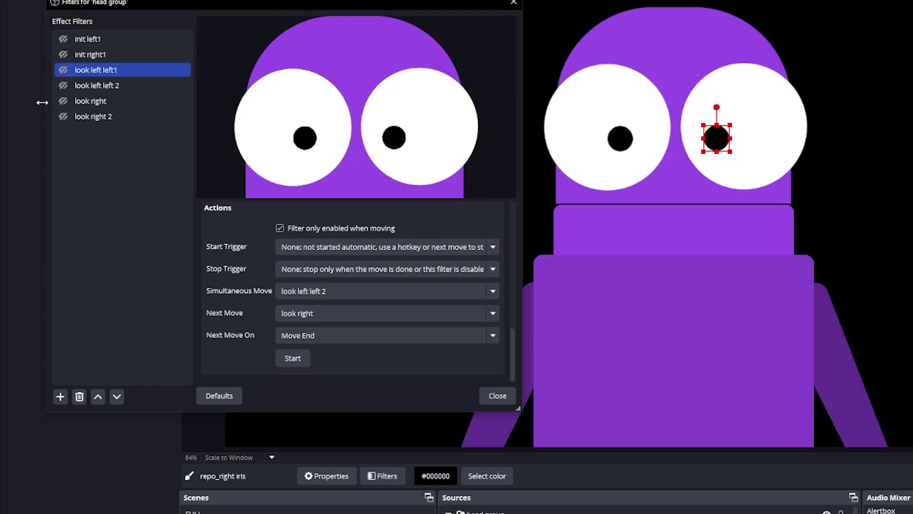
pyautogui.click(84, 100)
pyautogui.scroll(-10, 198, 300)
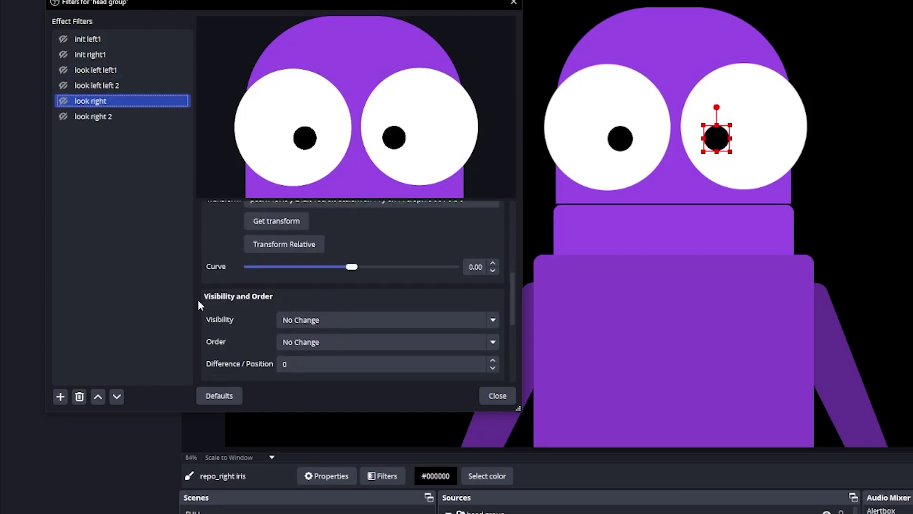
pyautogui.click(332, 313)
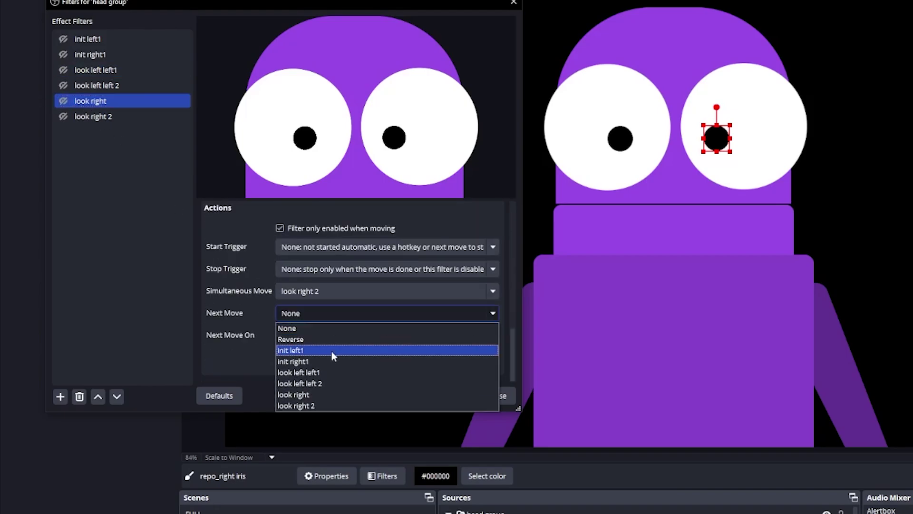
pyautogui.click(331, 350)
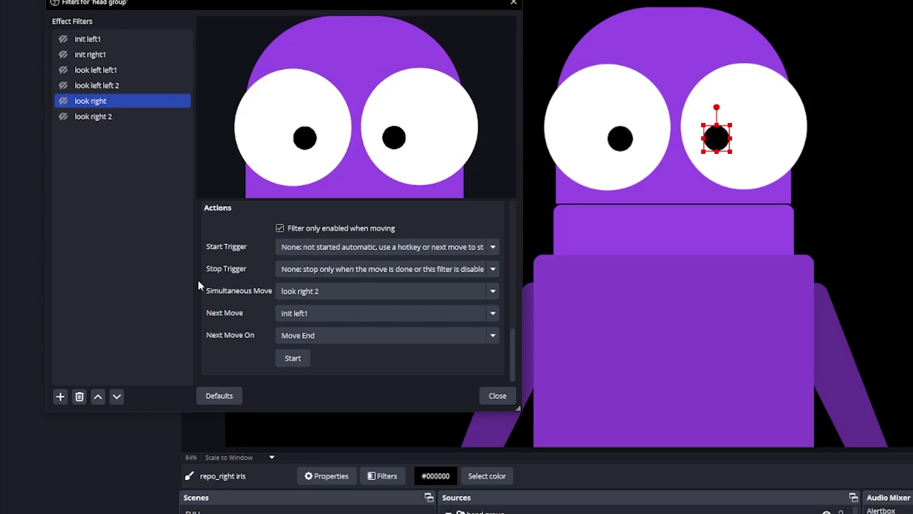
# Give init left1, look left left1 and look right 2000ms end delays, then enable init left1 and init right1.
pyautogui.press('Home')
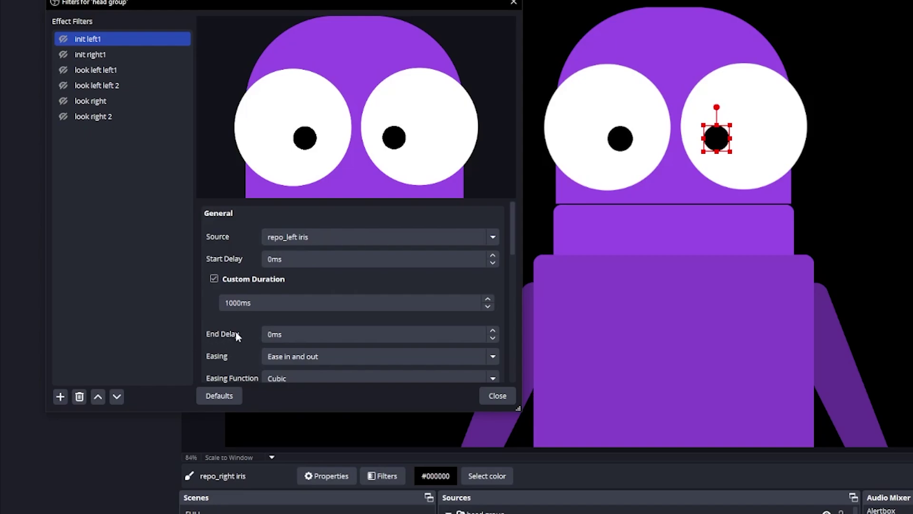
pyautogui.click(267, 334)
pyautogui.write('2')
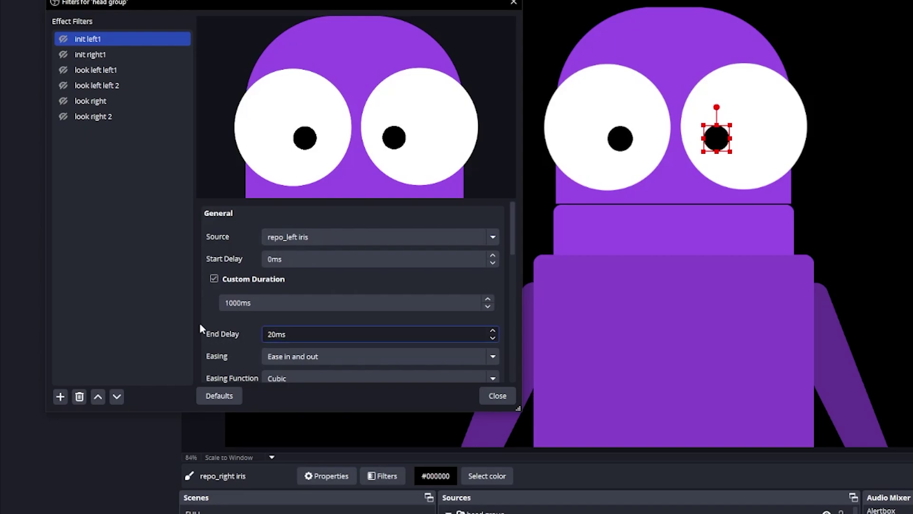
pyautogui.write('00')
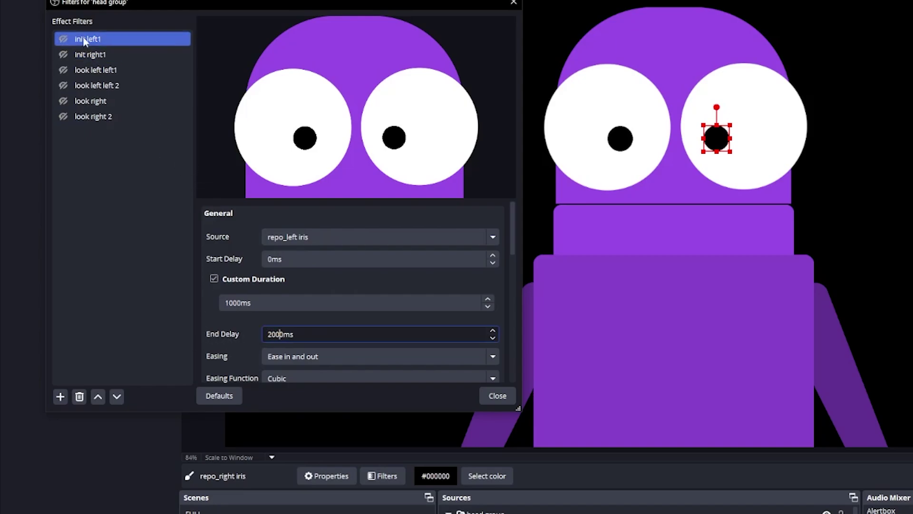
pyautogui.click(87, 70)
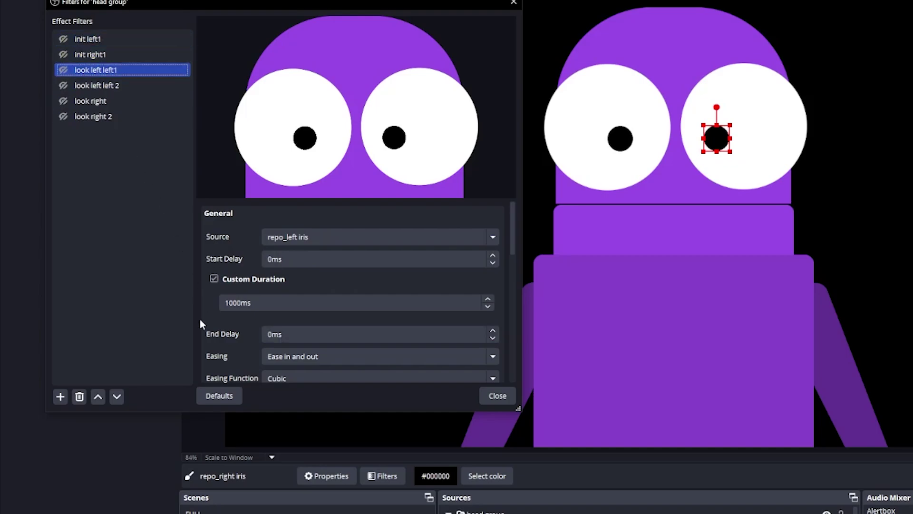
pyautogui.click(266, 334)
pyautogui.write('200')
pyautogui.write('2')
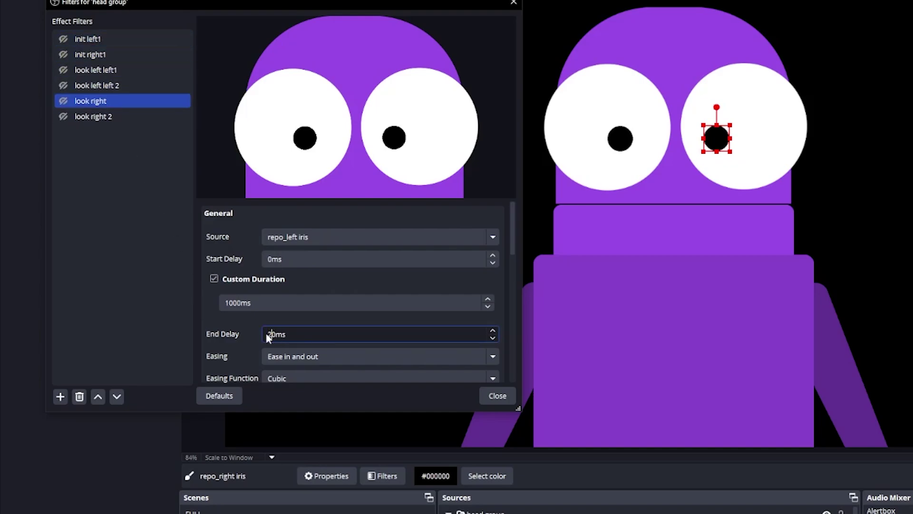
pyautogui.write('00')
pyautogui.click(62, 39)
pyautogui.click(62, 54)
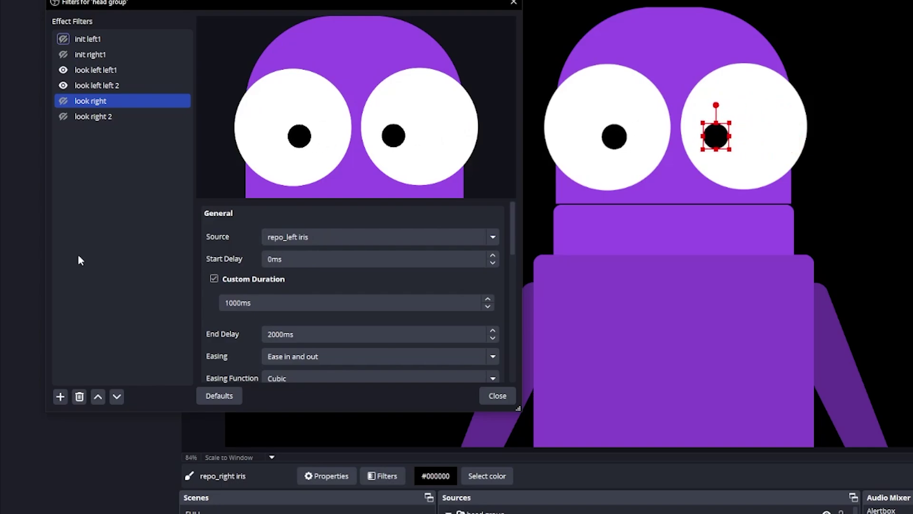
# Enable the Mic/Aux Audio Move, Audio Move arm left and Audio Move arm left 2 filters.
pyautogui.click(497, 396)
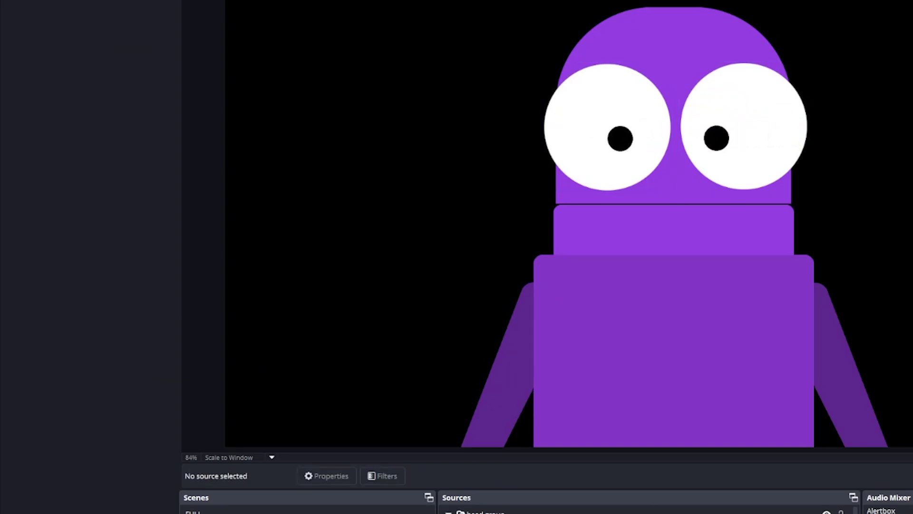
pyautogui.click(563, 453)
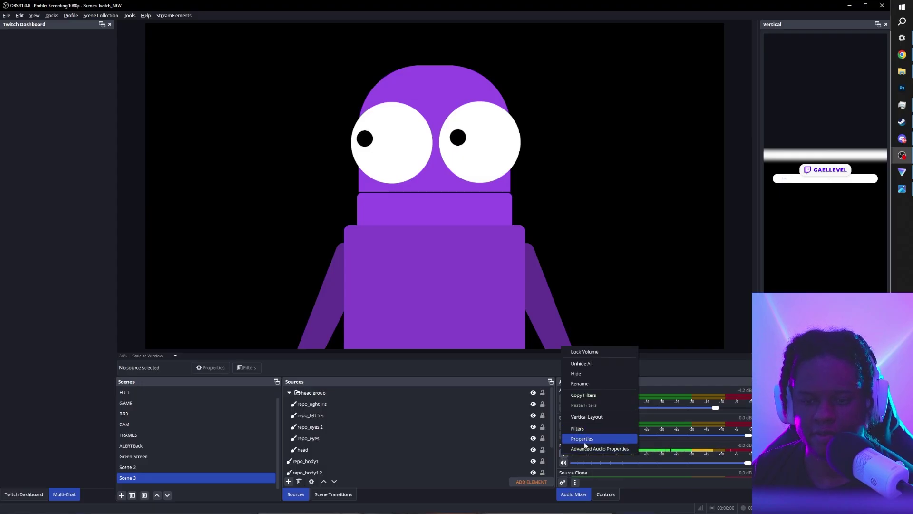
pyautogui.click(594, 427)
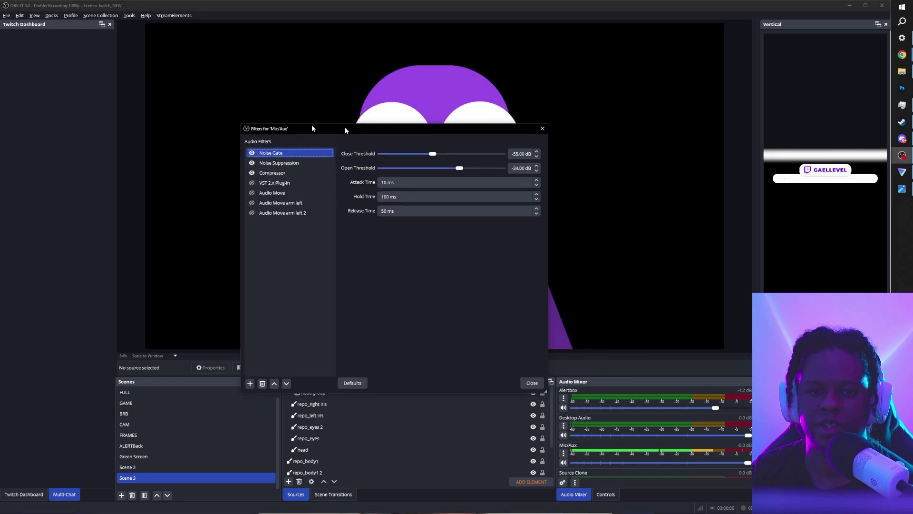
pyautogui.moveTo(312, 129); pyautogui.dragTo(67, 70)
pyautogui.click(6, 133)
pyautogui.click(6, 144)
pyautogui.click(6, 154)
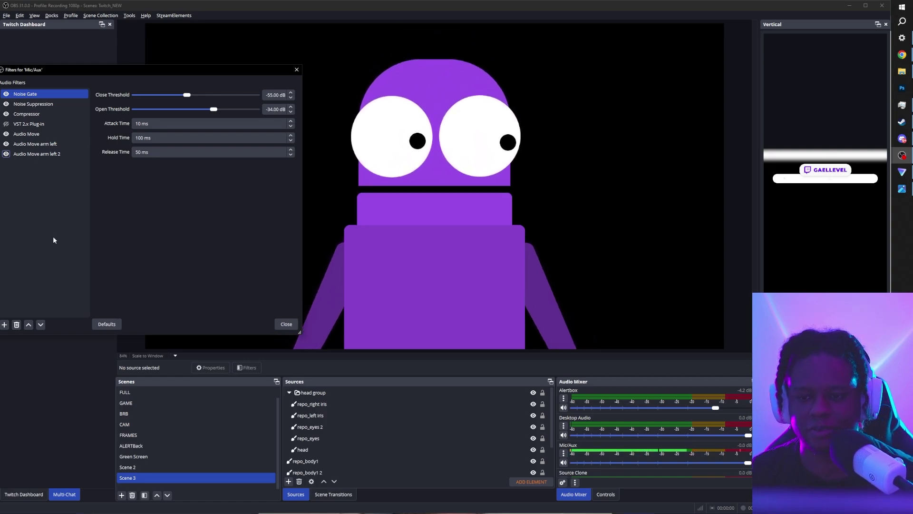
pyautogui.press('Escape')
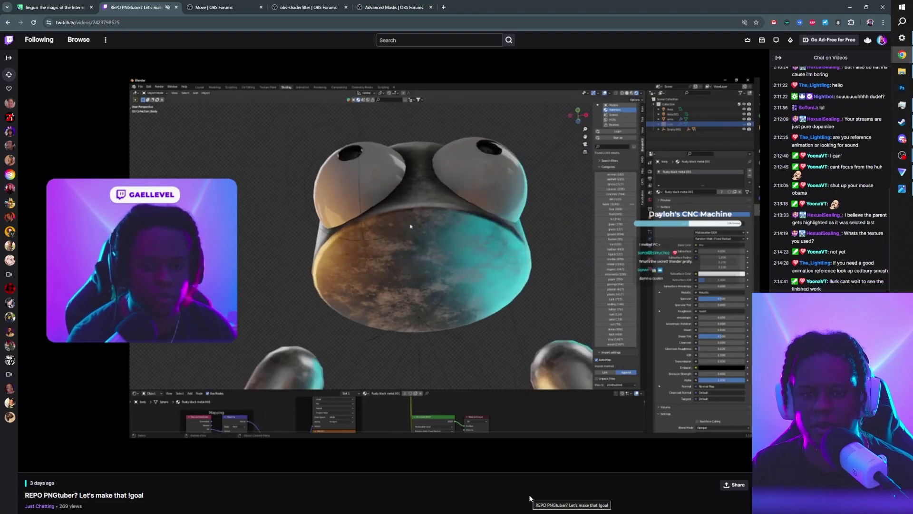
# Jump the REPO PNGtuber VOD to about 03:03:26 to show the finished robot render.
pyautogui.click(632, 452)
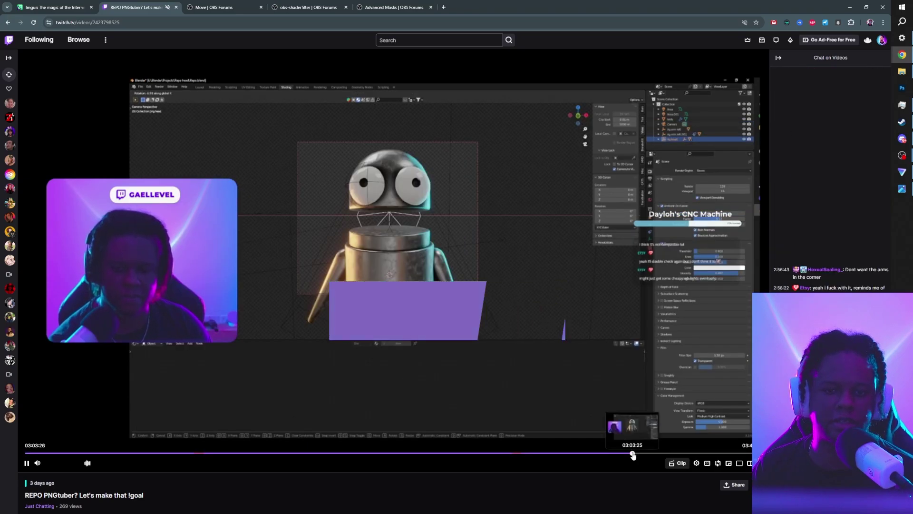